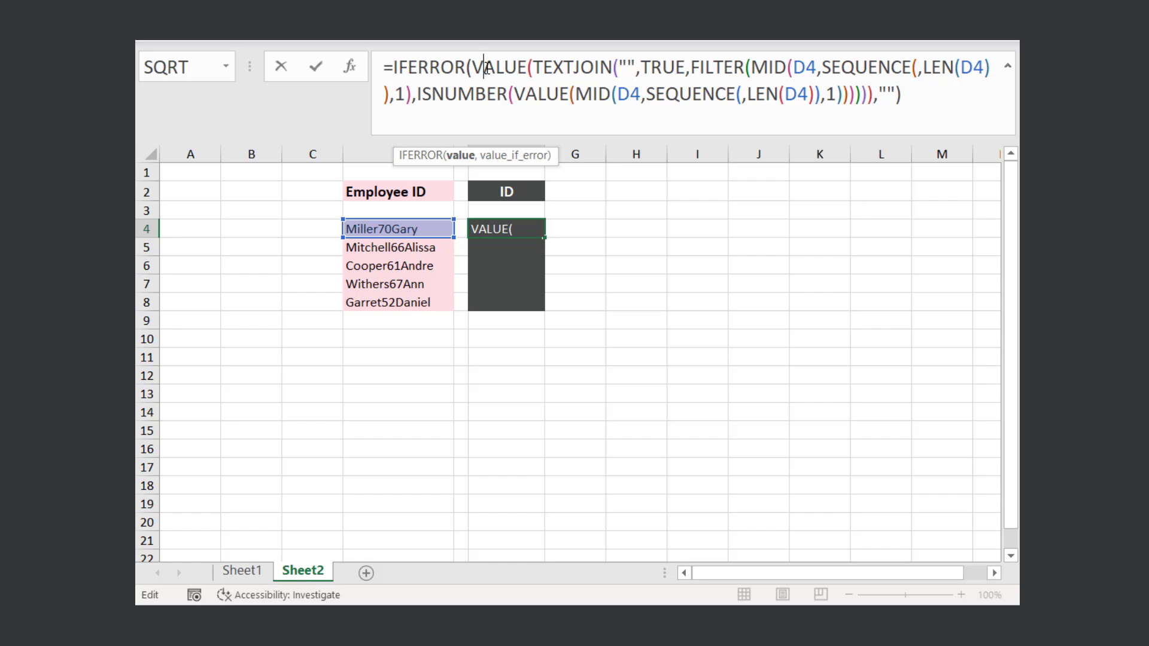
Step: Commit the digit-extraction ID formula, split the code where digits meet letters, and refresh the loaded query output
key(Down)
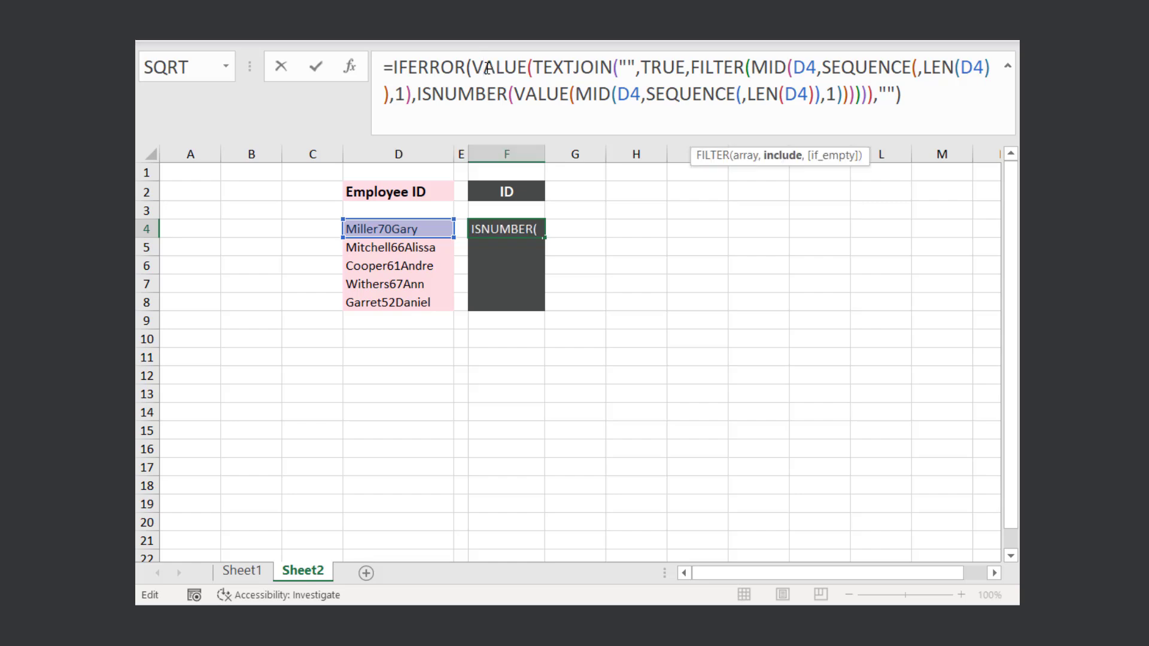
key(Return)
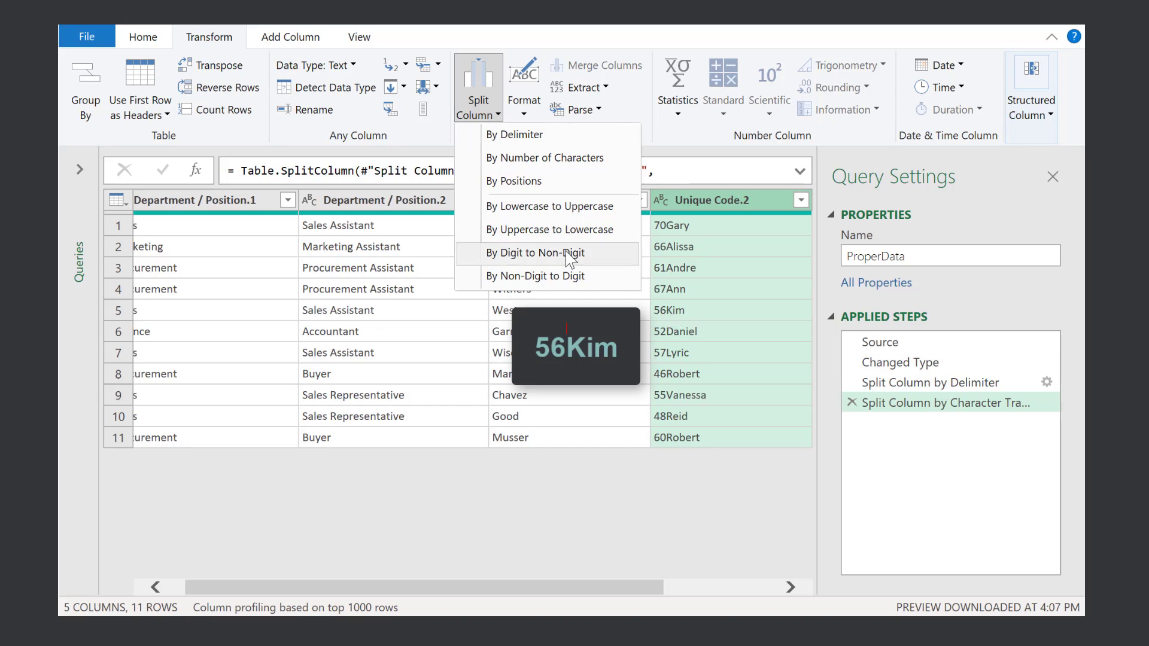
click(840, 252)
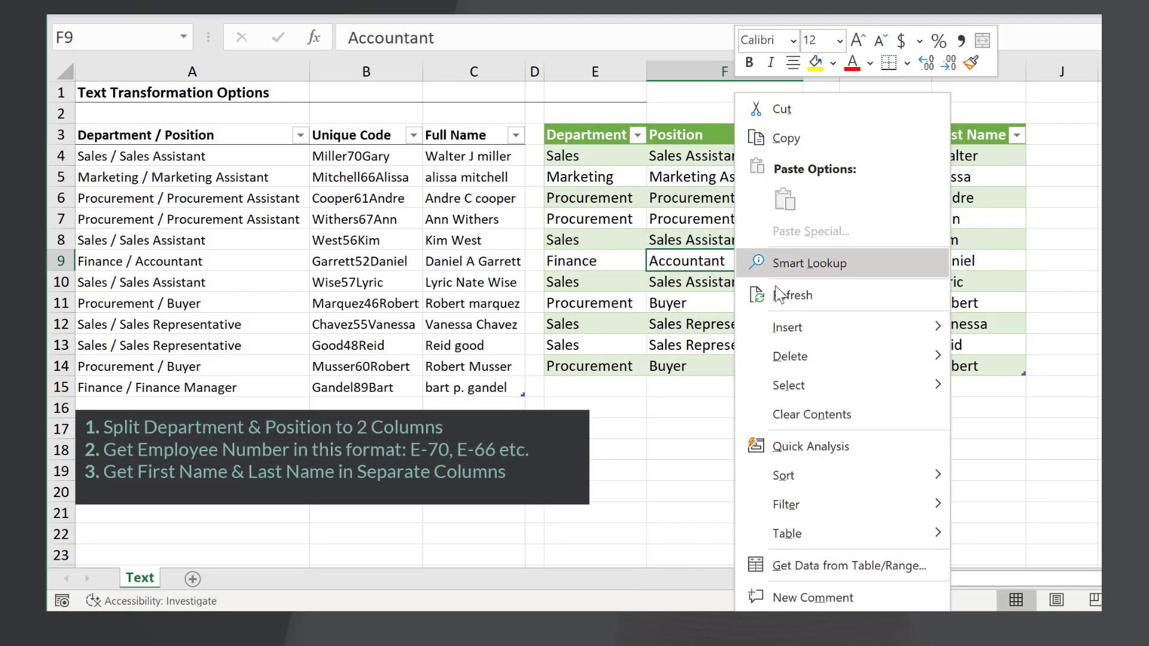
click(784, 294)
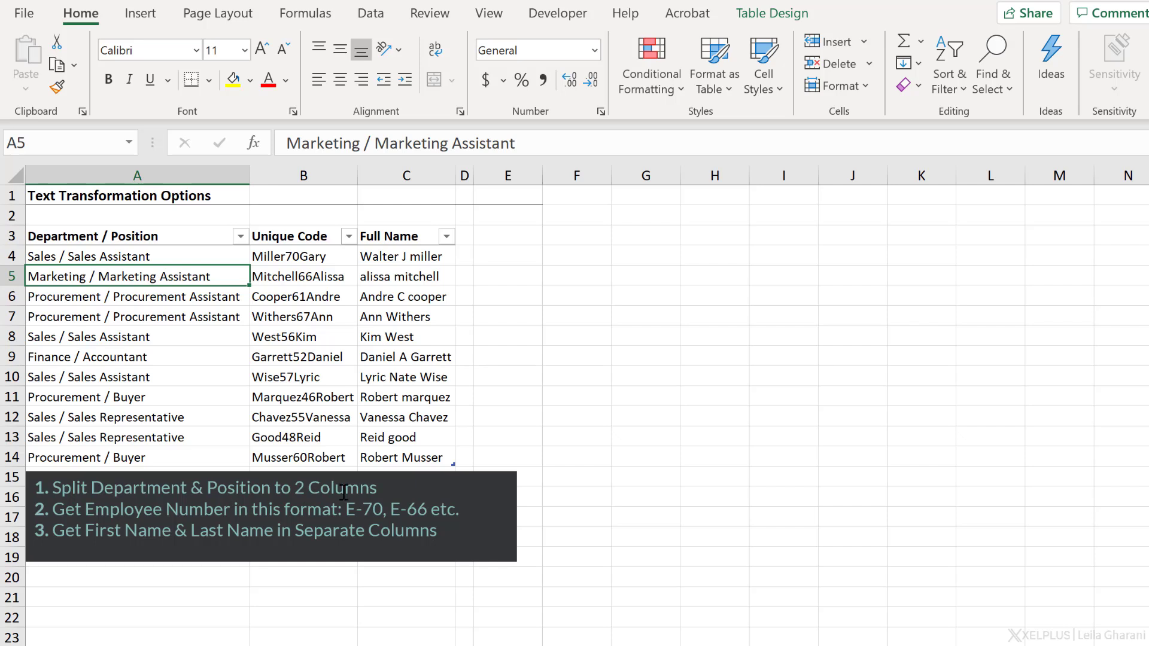
click(189, 299)
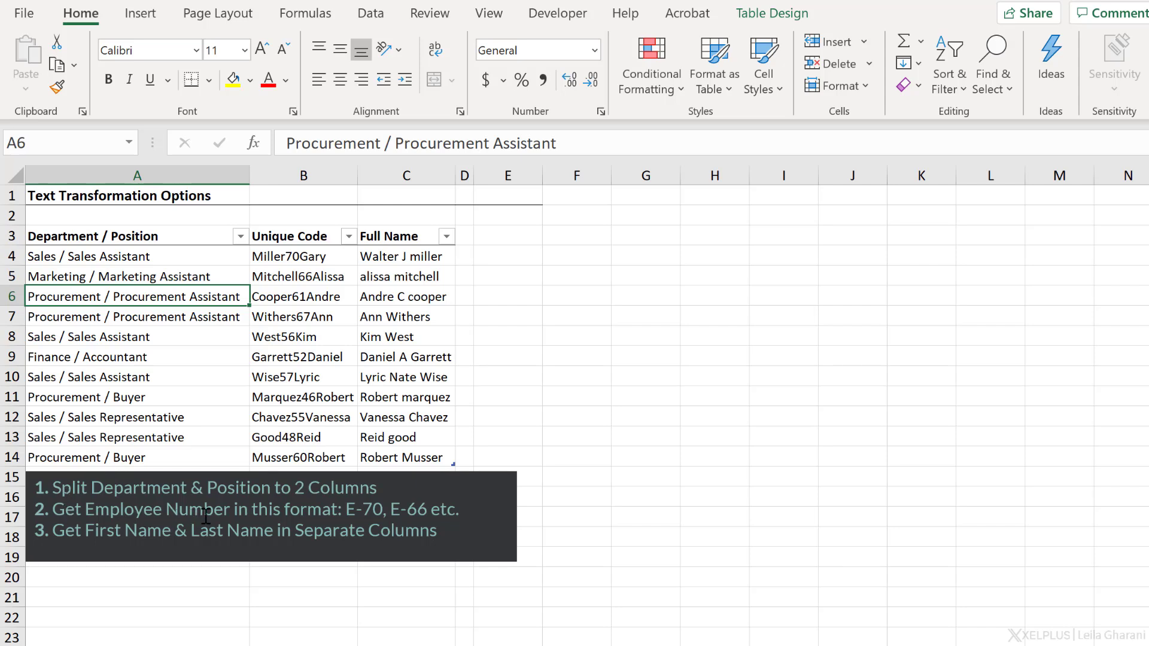
drag(349, 511, 434, 512)
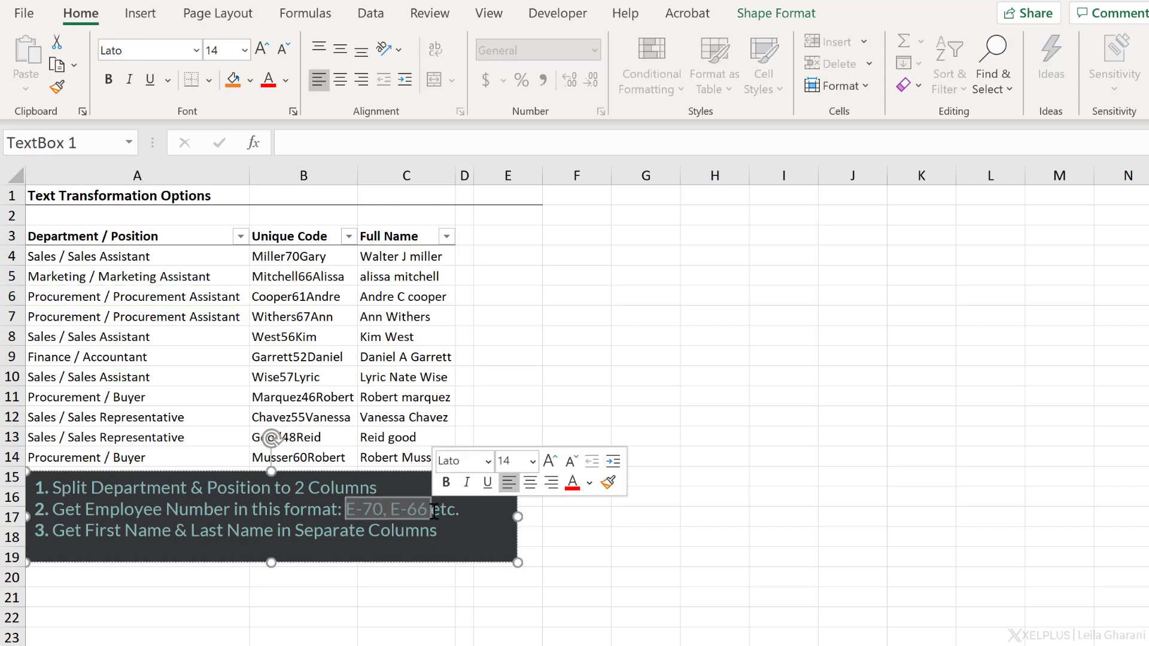
drag(302, 274, 291, 296)
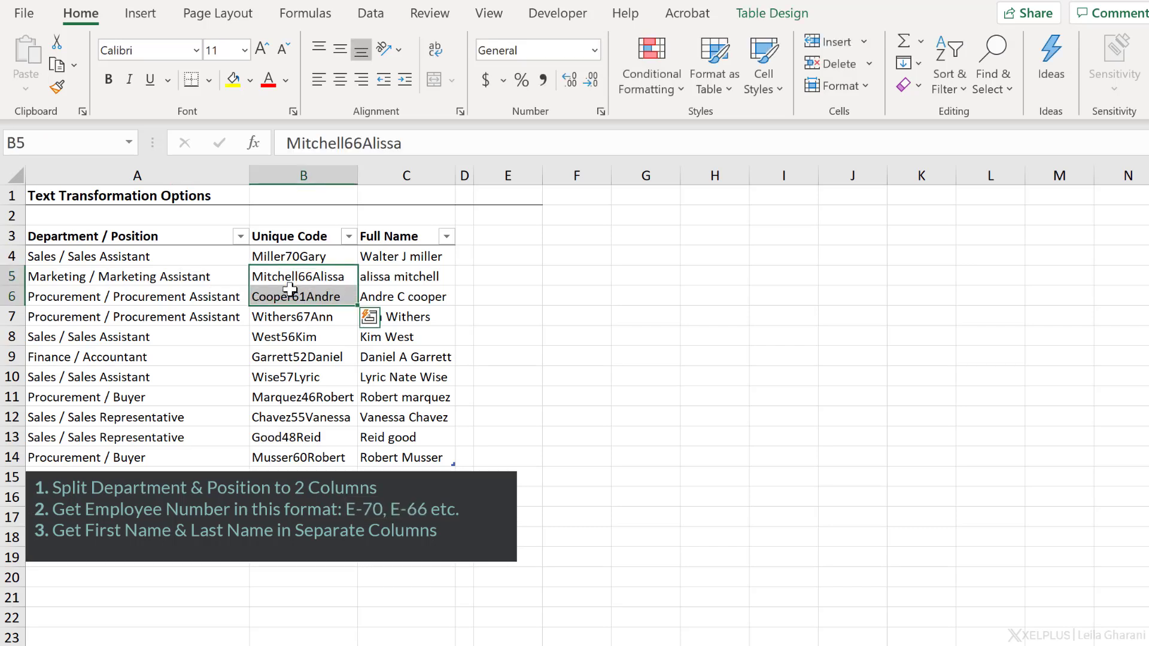
click(290, 296)
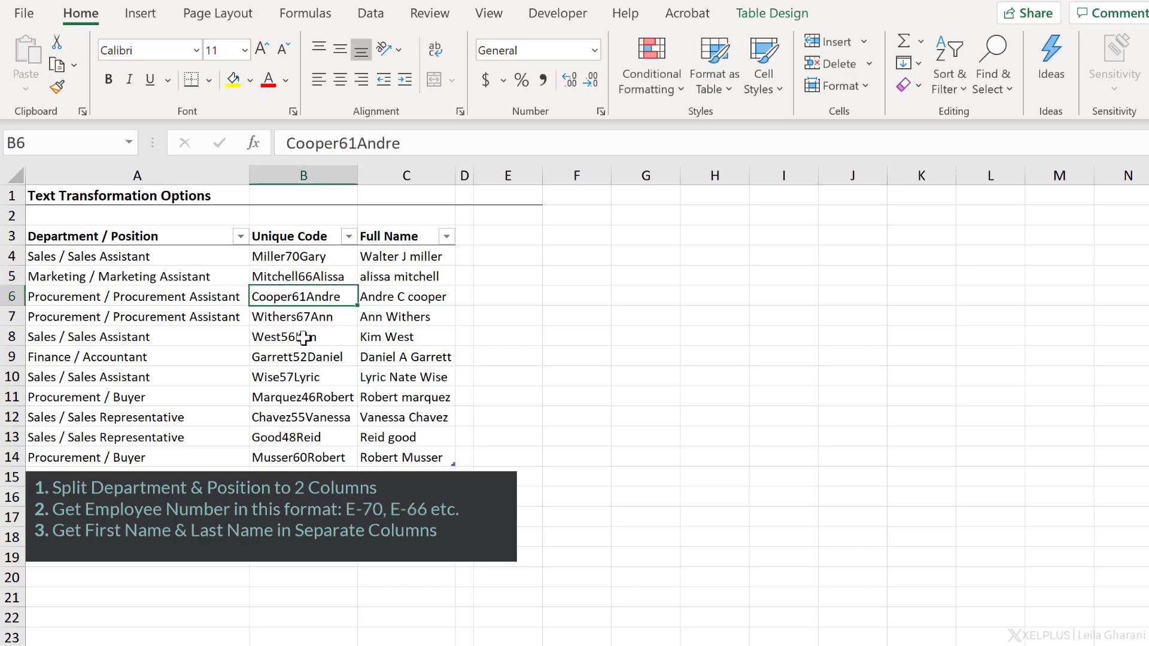
click(301, 298)
click(436, 316)
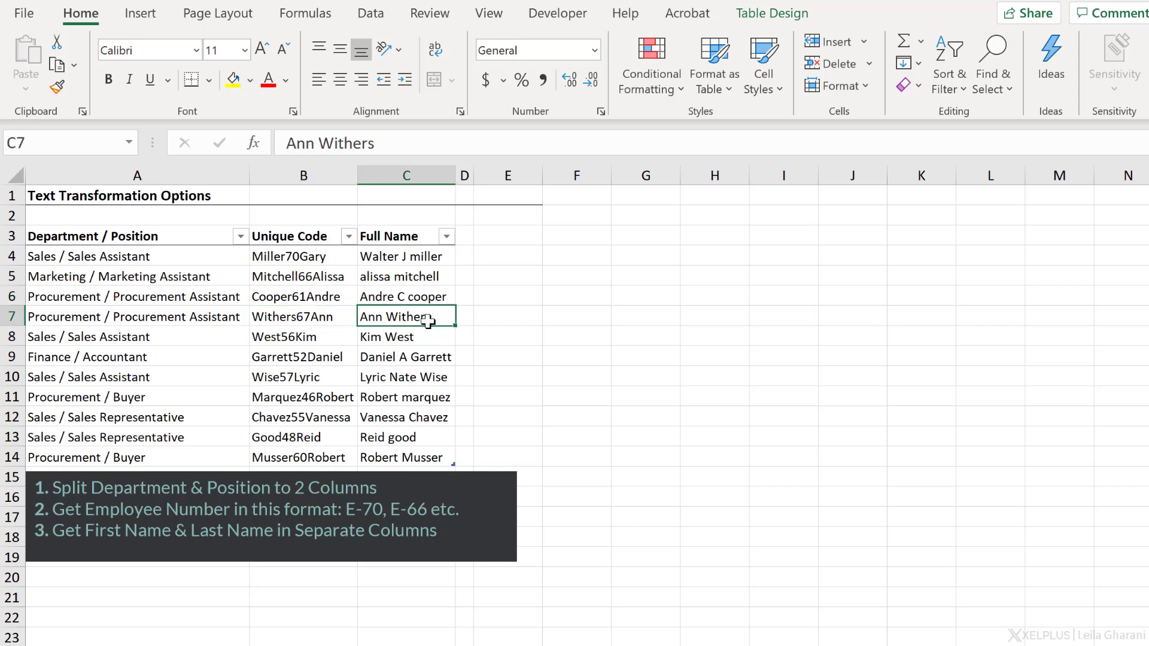
click(410, 301)
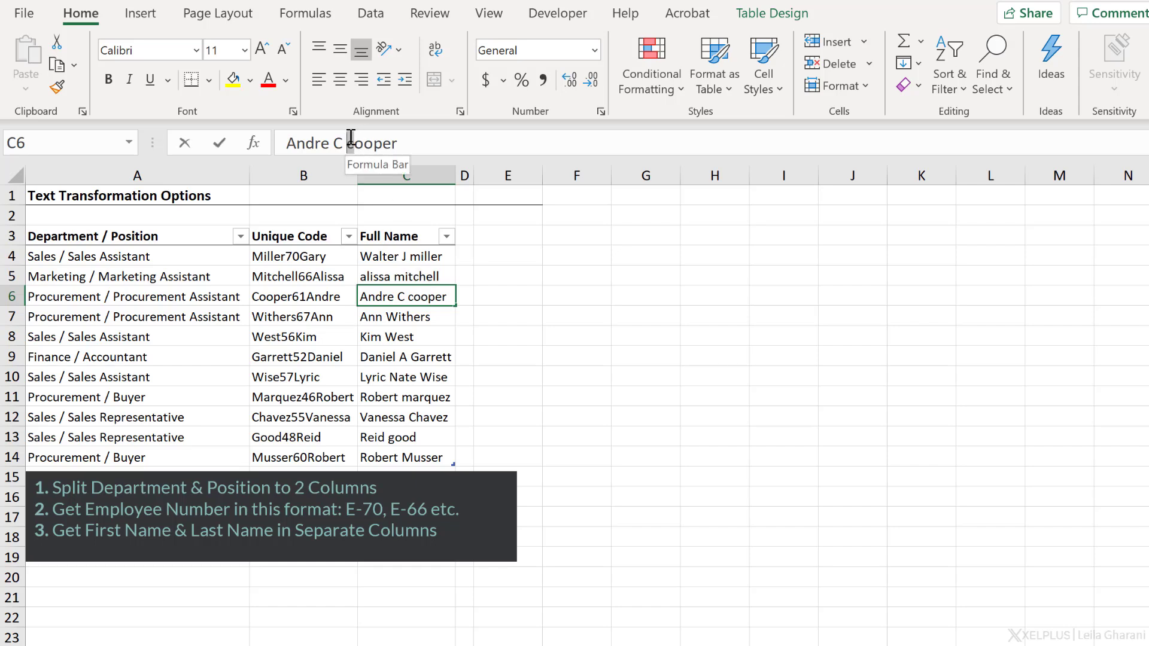
drag(353, 143, 285, 142)
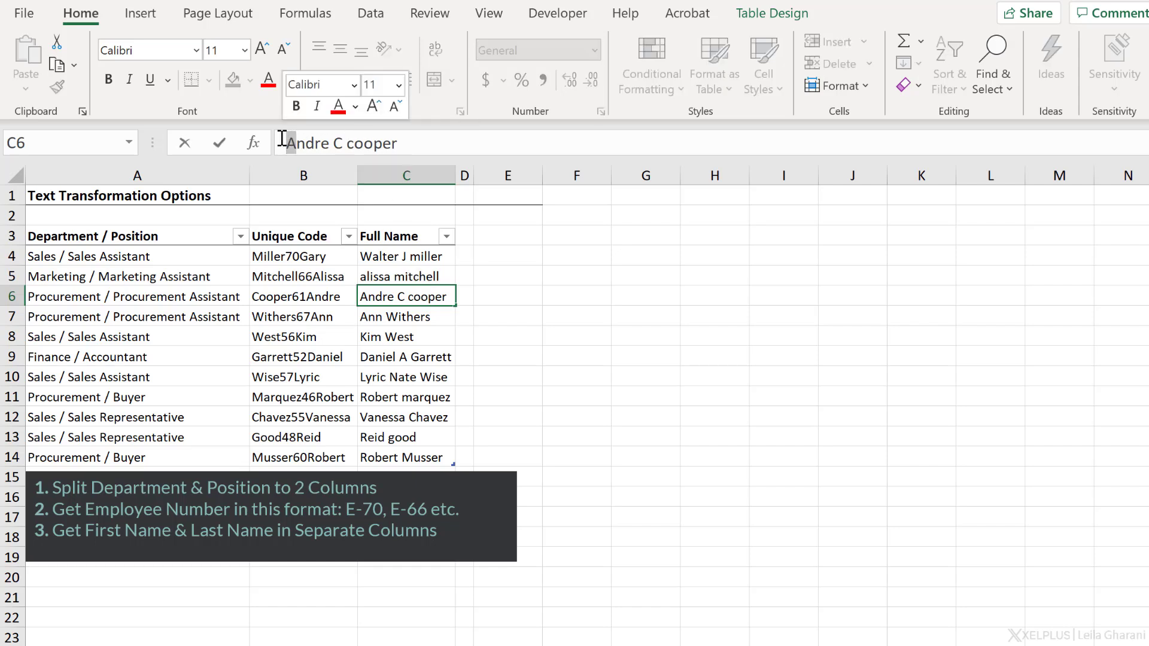
key(Return)
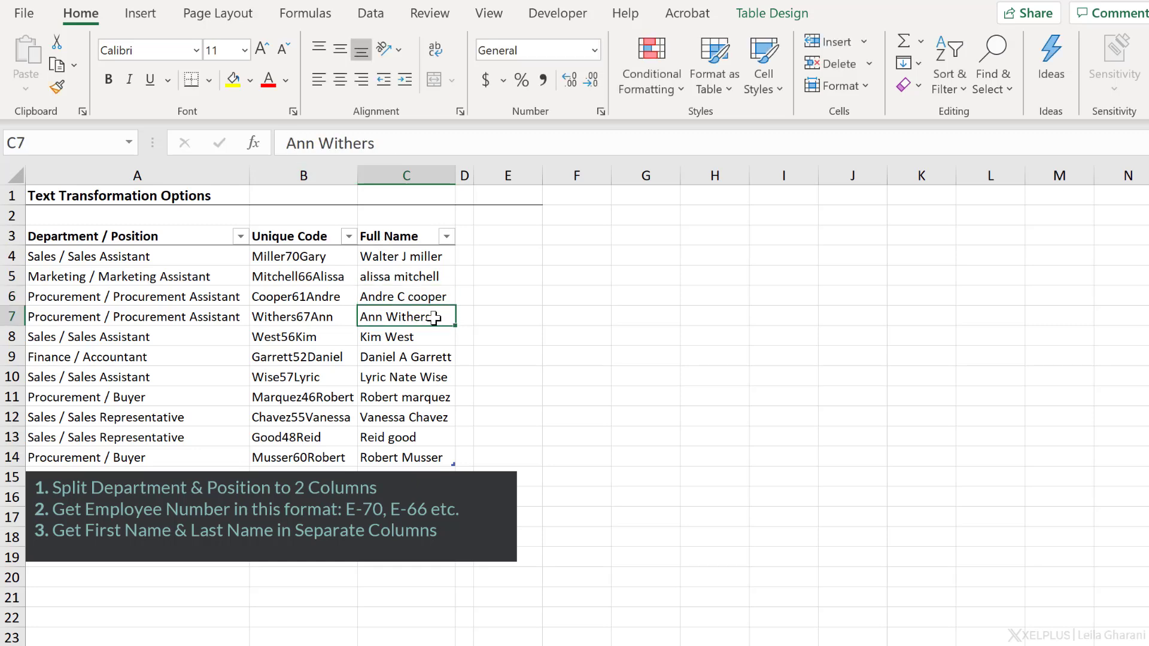
click(761, 13)
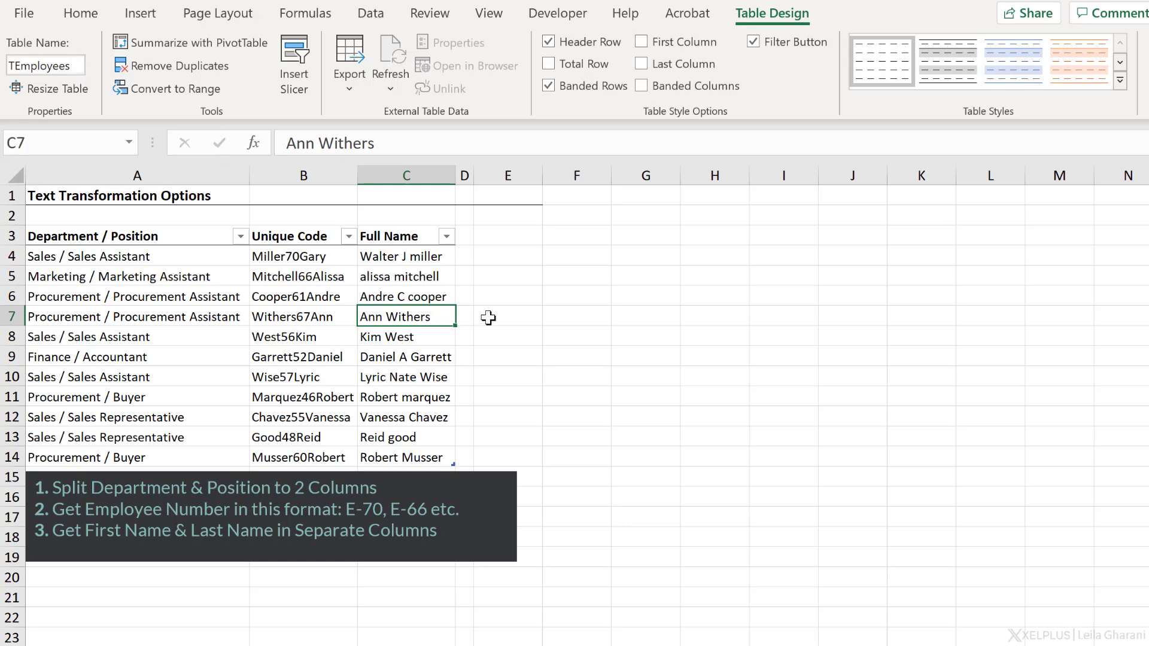
click(574, 256)
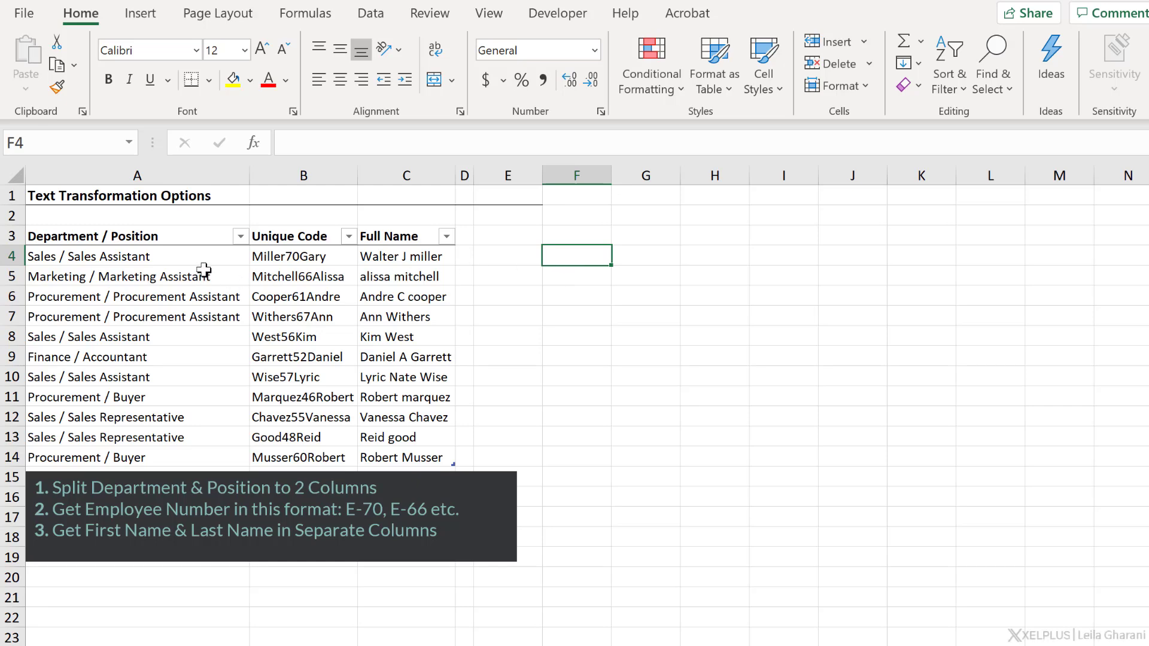
Step: Enter a SEARCH formula in F4 locating the slash in the first Department / Position entry, returning 6
click(166, 258)
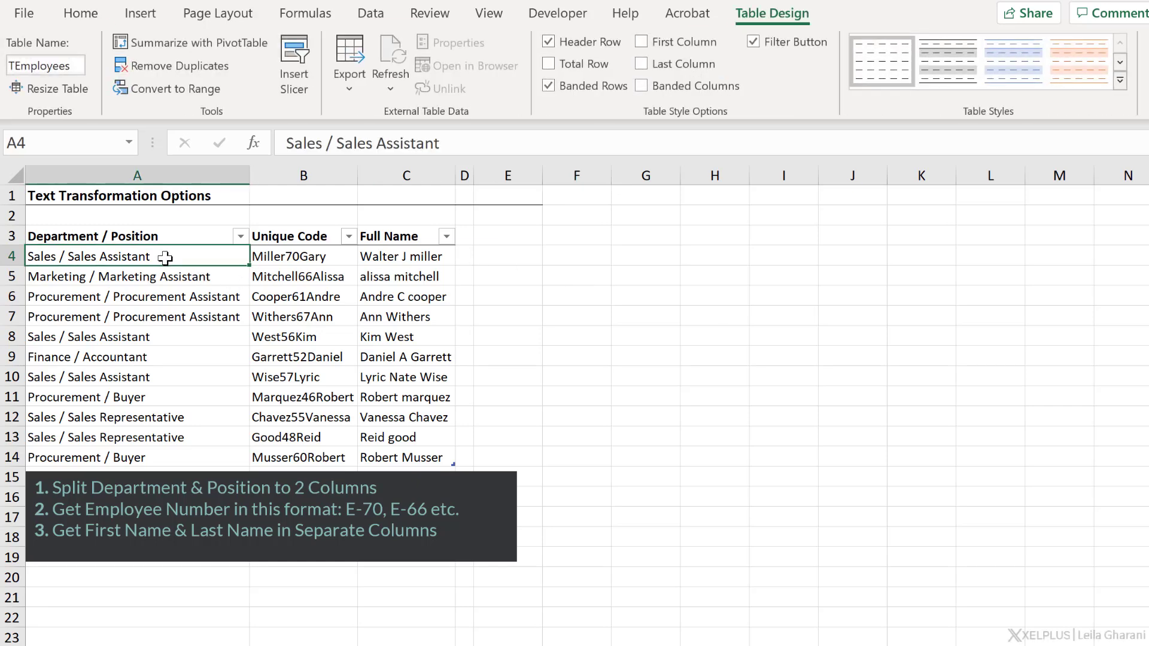
click(588, 259)
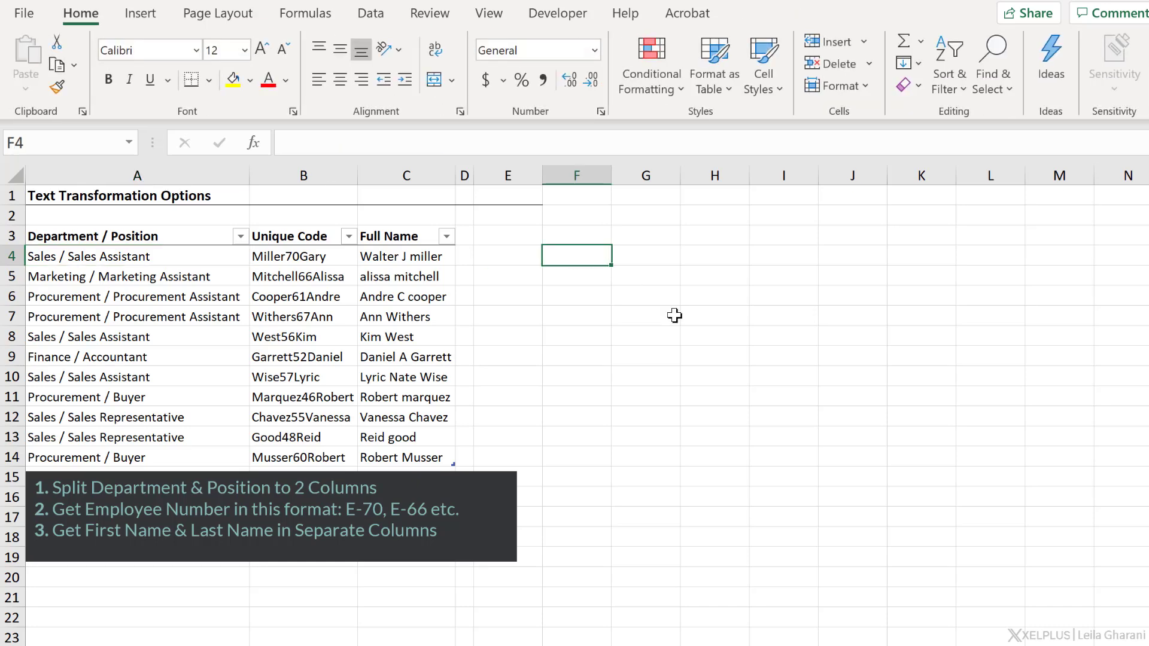
text(=se)
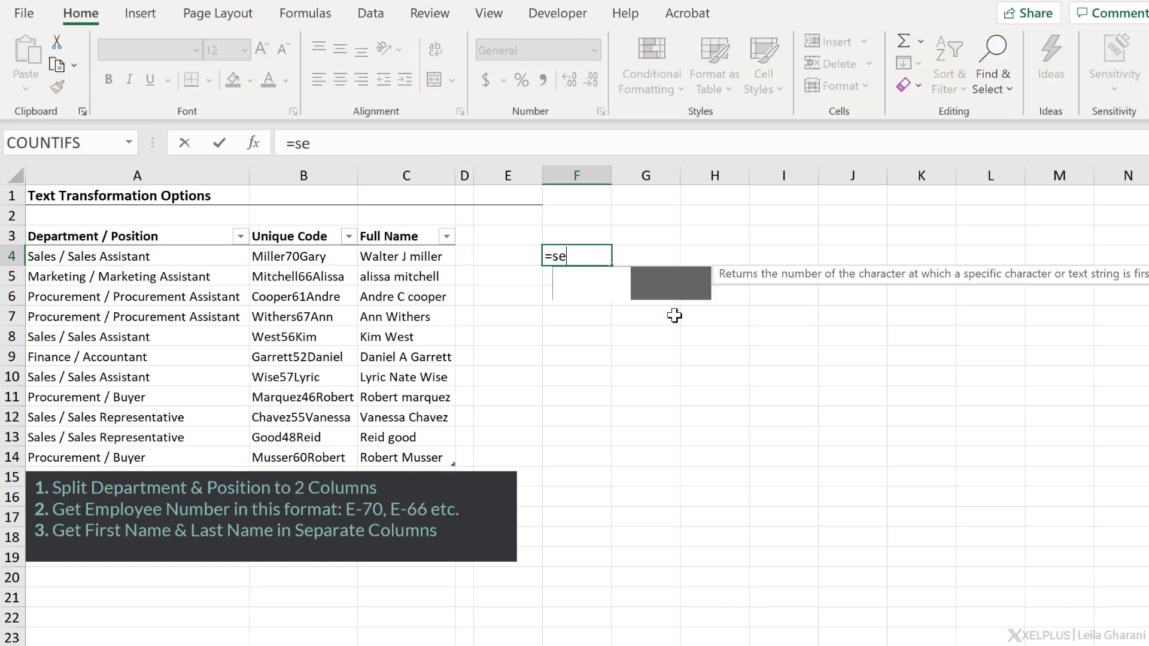
text(arch)
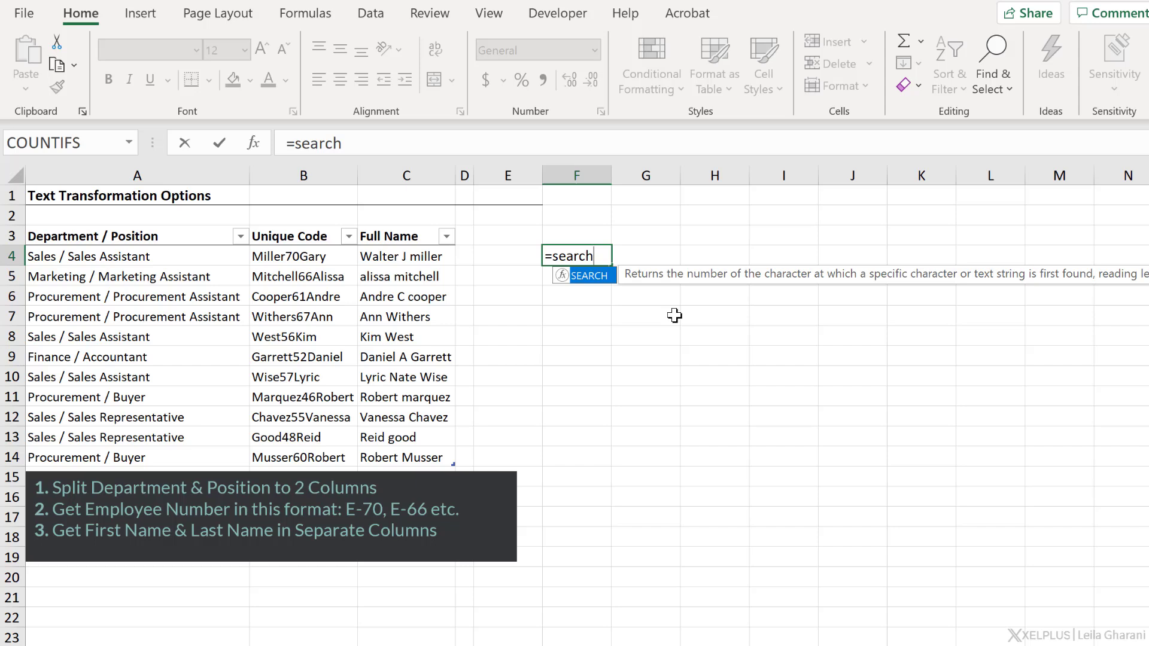
text((" /)
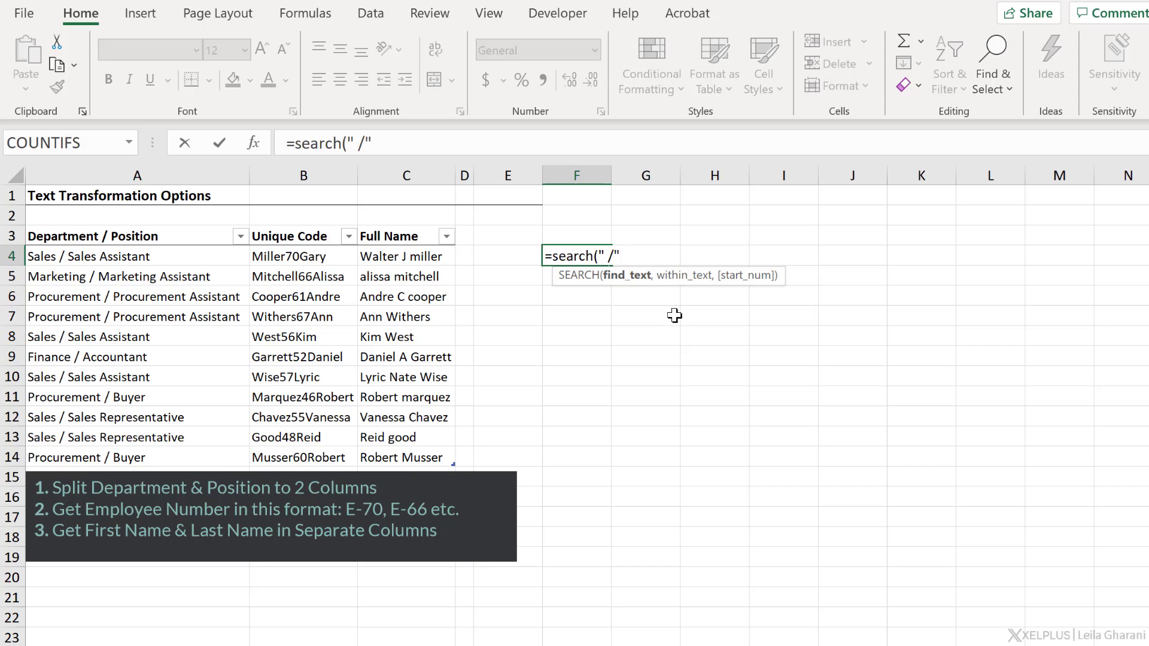
text(,)
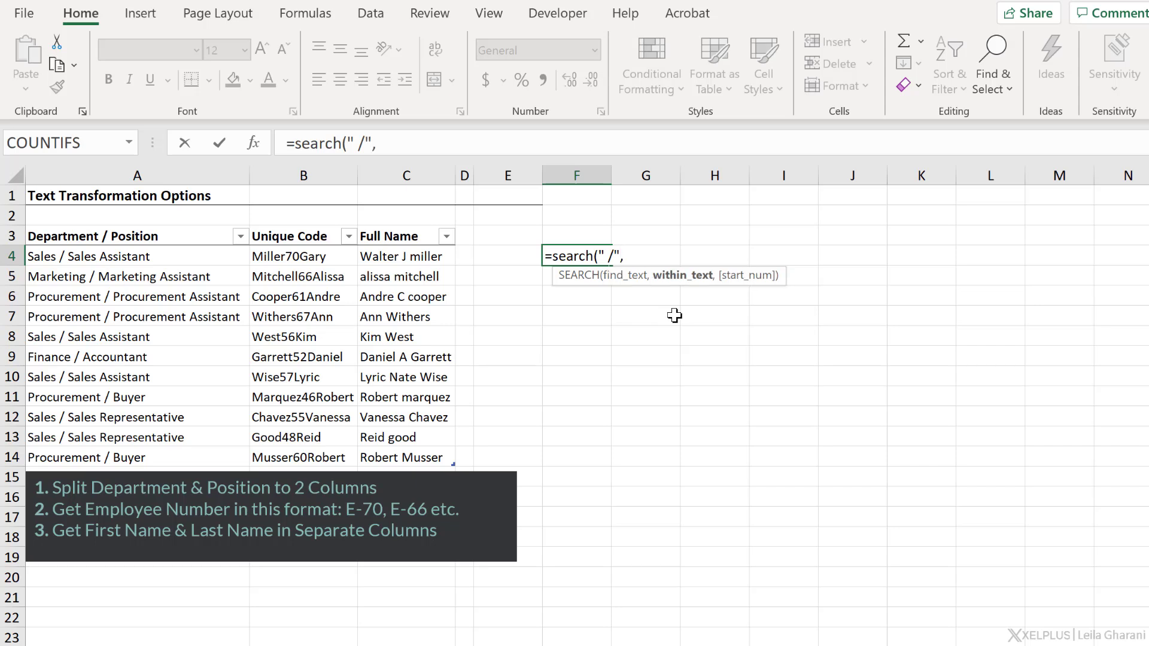
click(192, 253)
text())
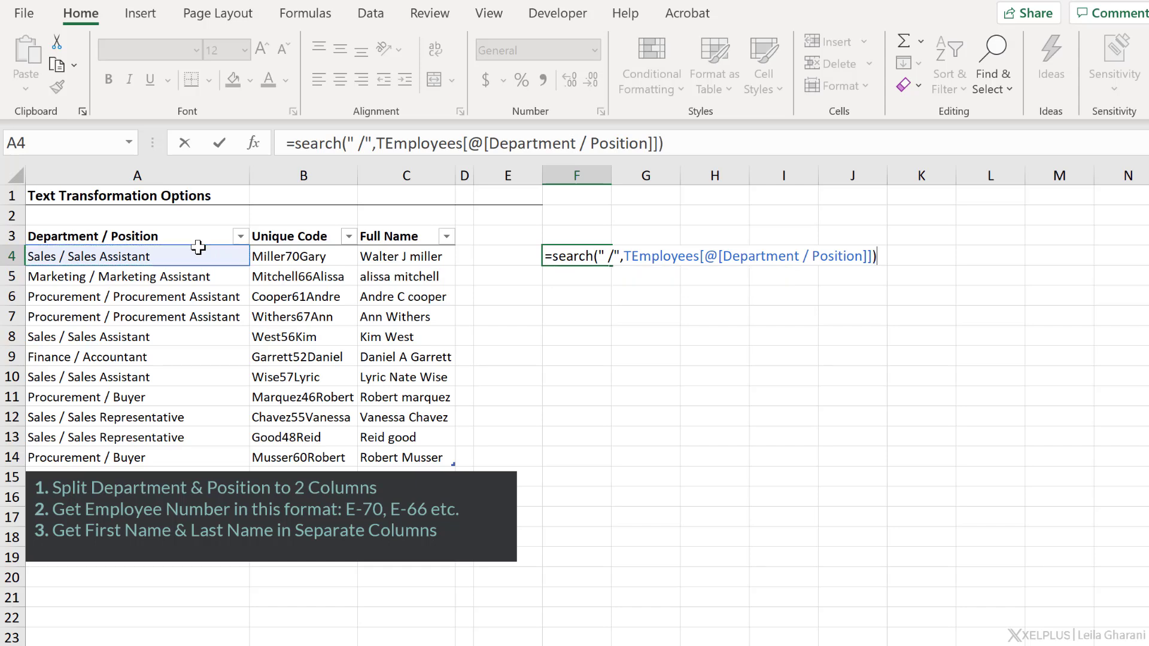
key(Return)
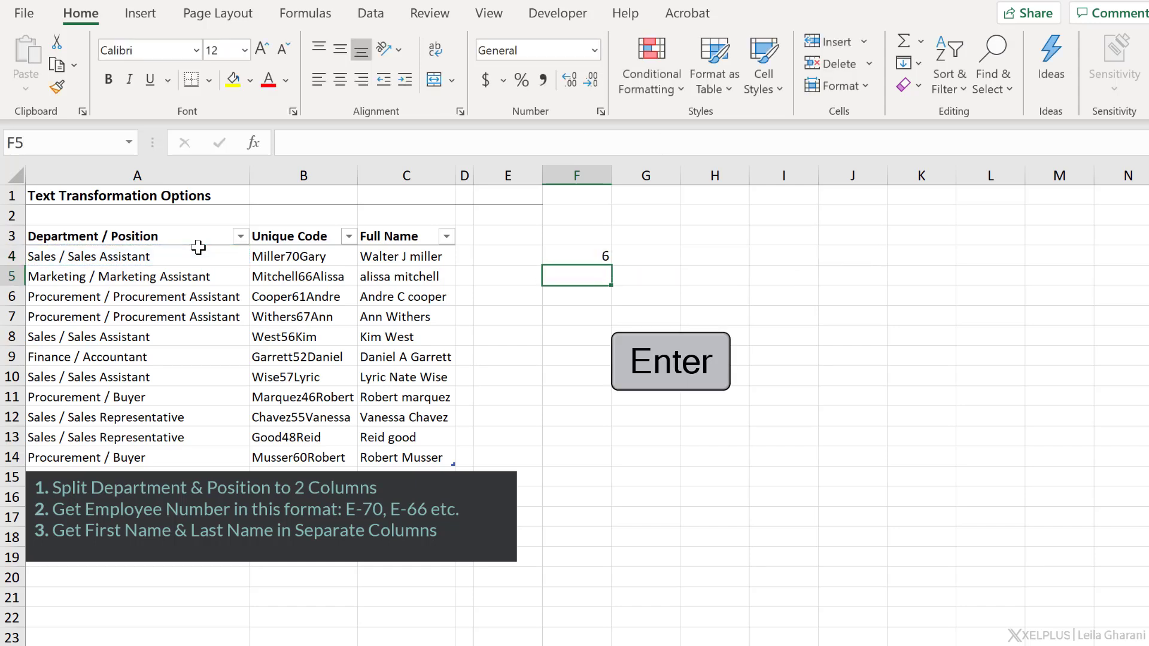
click(608, 250)
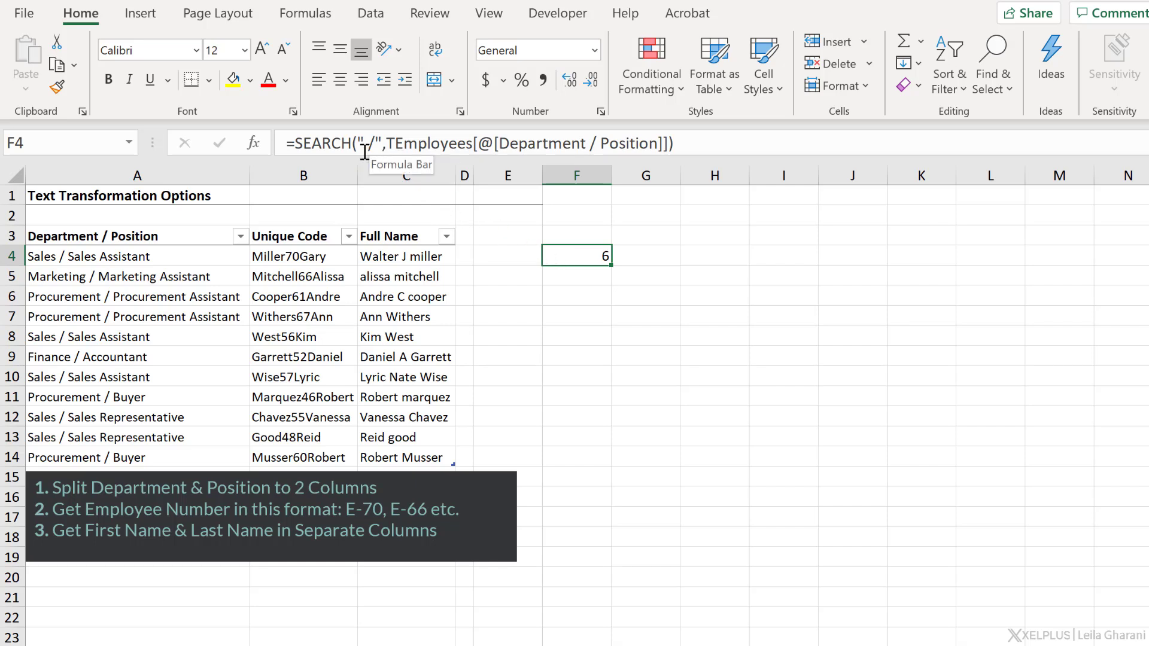
Step: Wrap the SEARCH in LEFT on the Department / Position value so F4 returns Sales
click(149, 262)
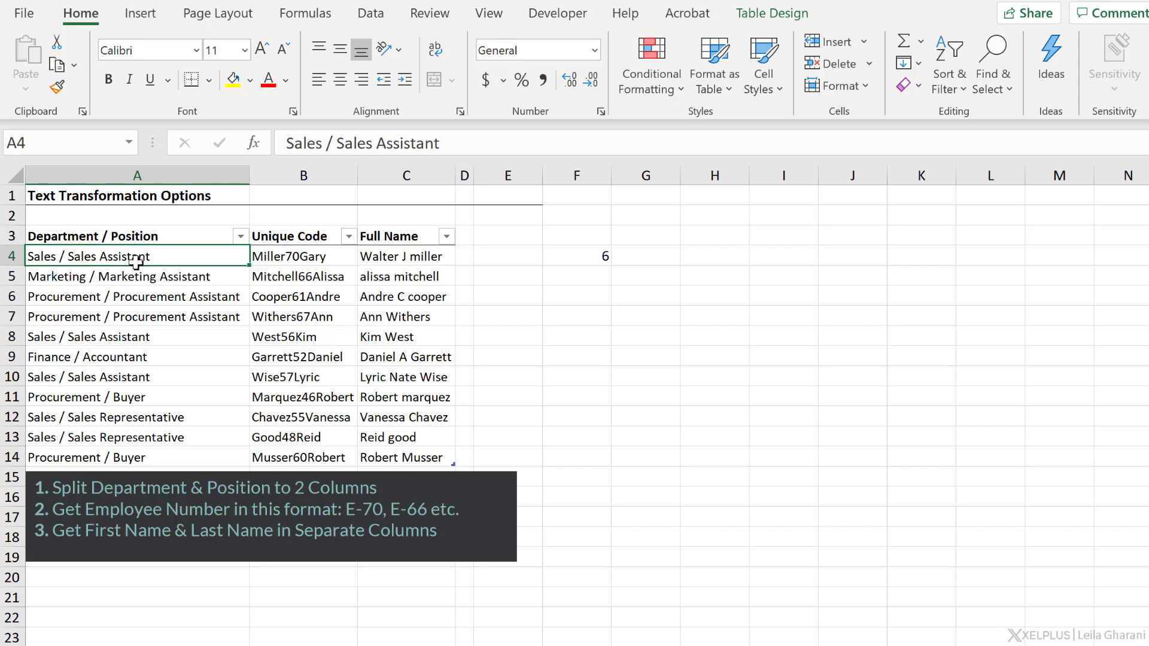
click(579, 254)
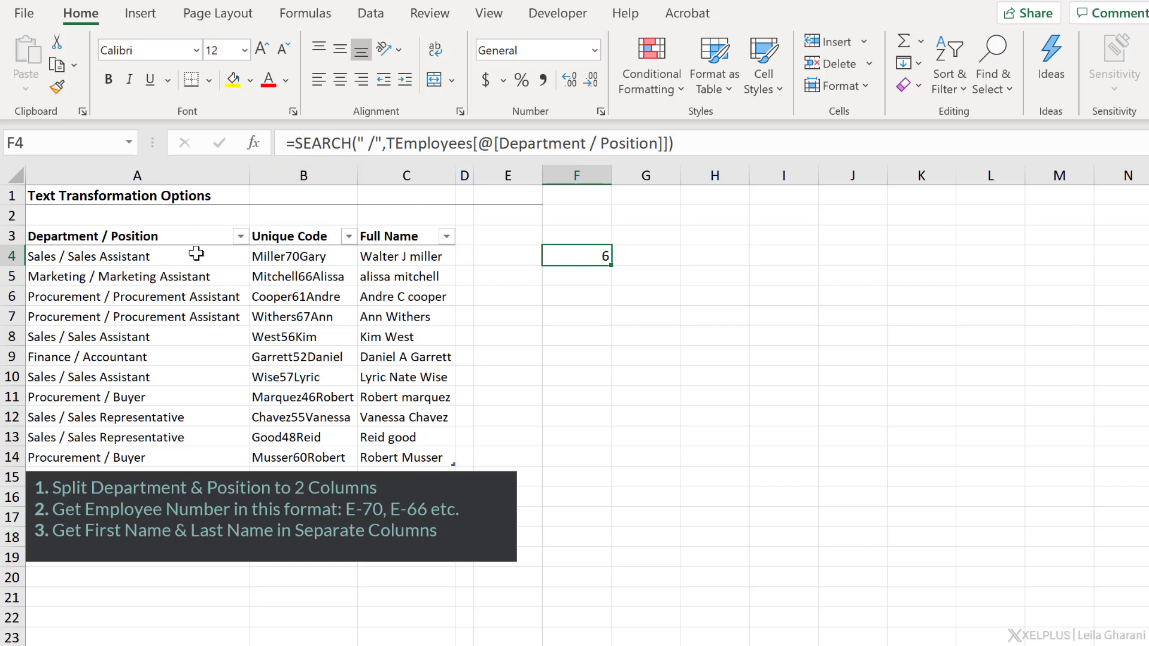
click(293, 143)
text(left()
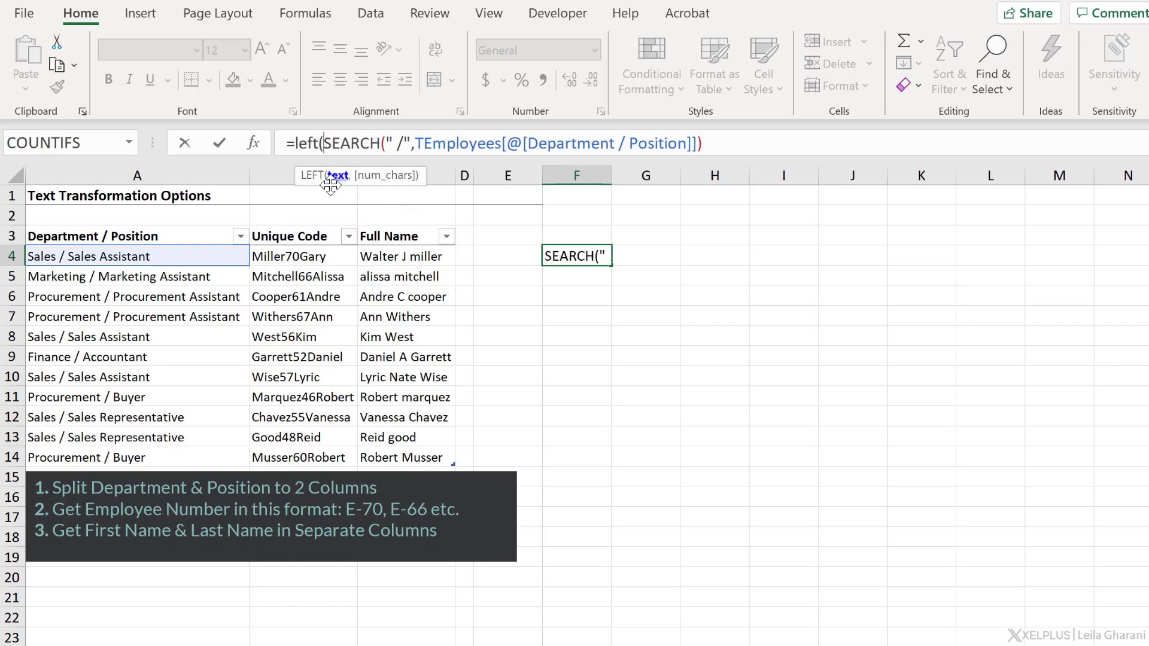
click(168, 257)
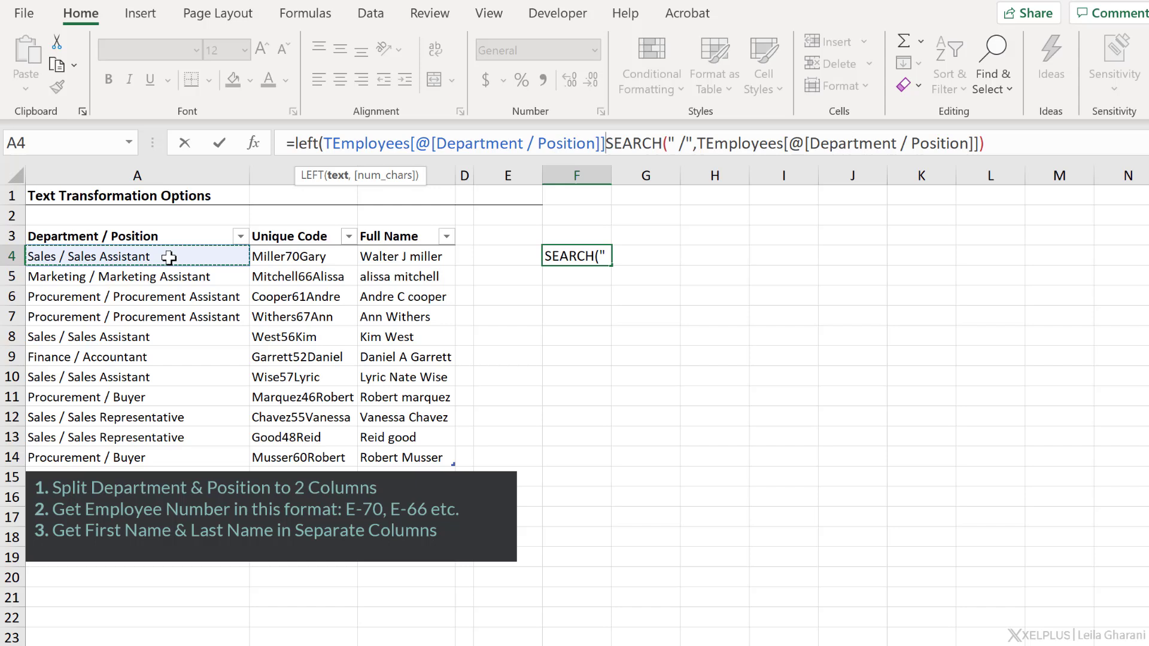
text(,)
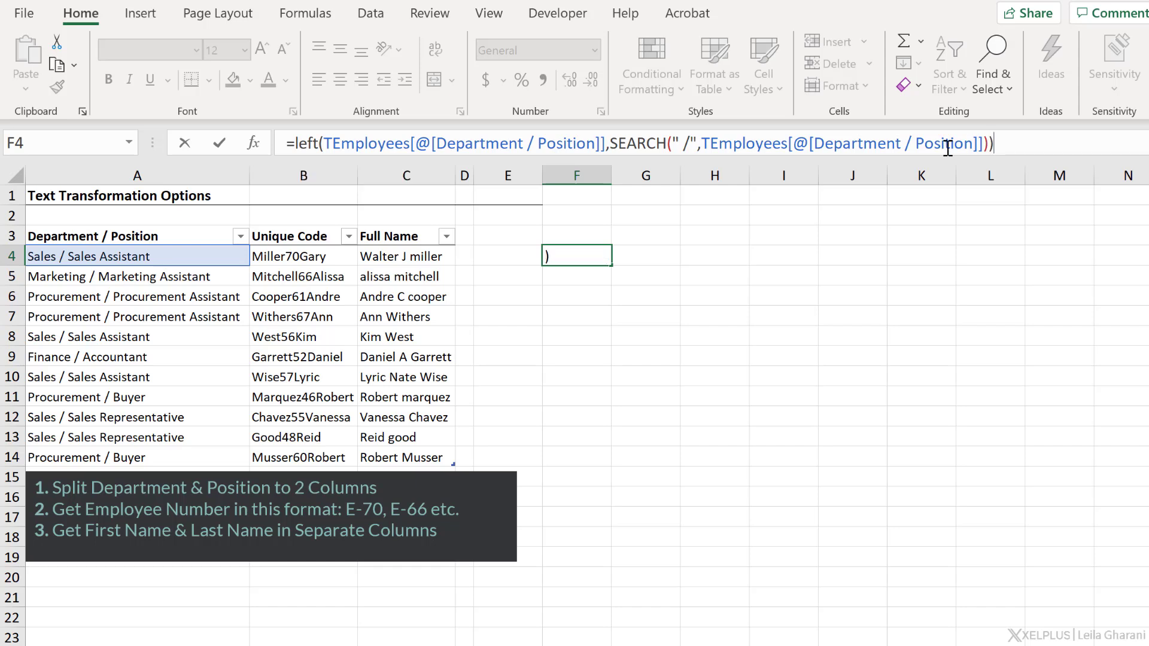
key(Return)
Step: Wrap the LEFT formula in TRIM so F4 returns the clean department Sales
click(589, 247)
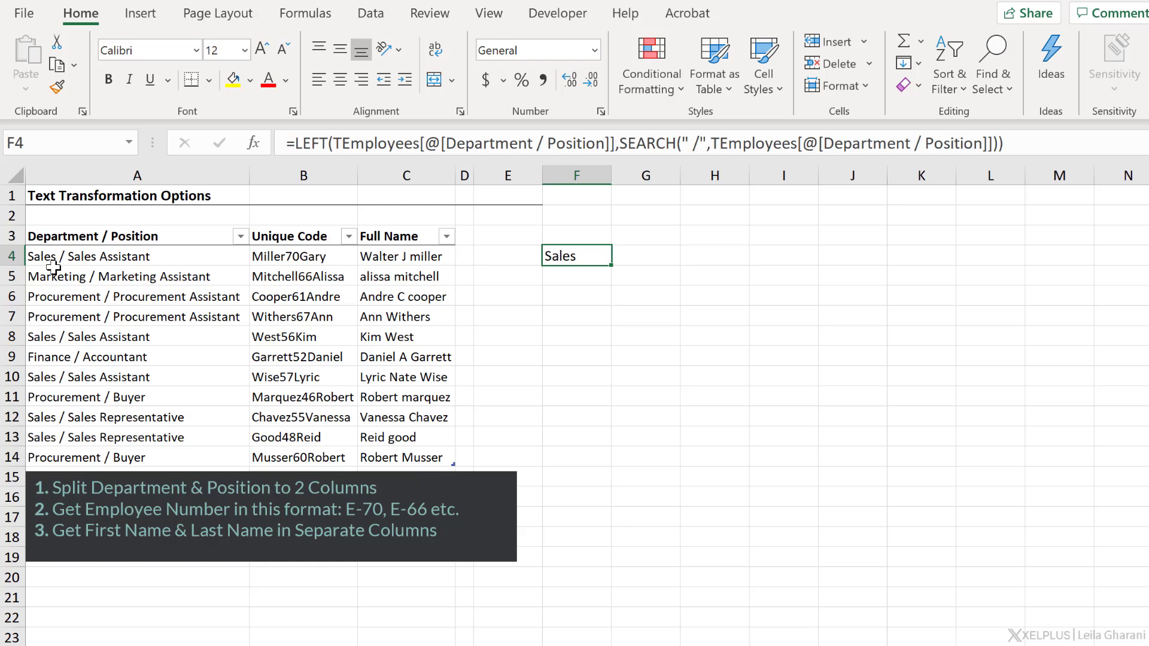
click(293, 143)
text(trim()
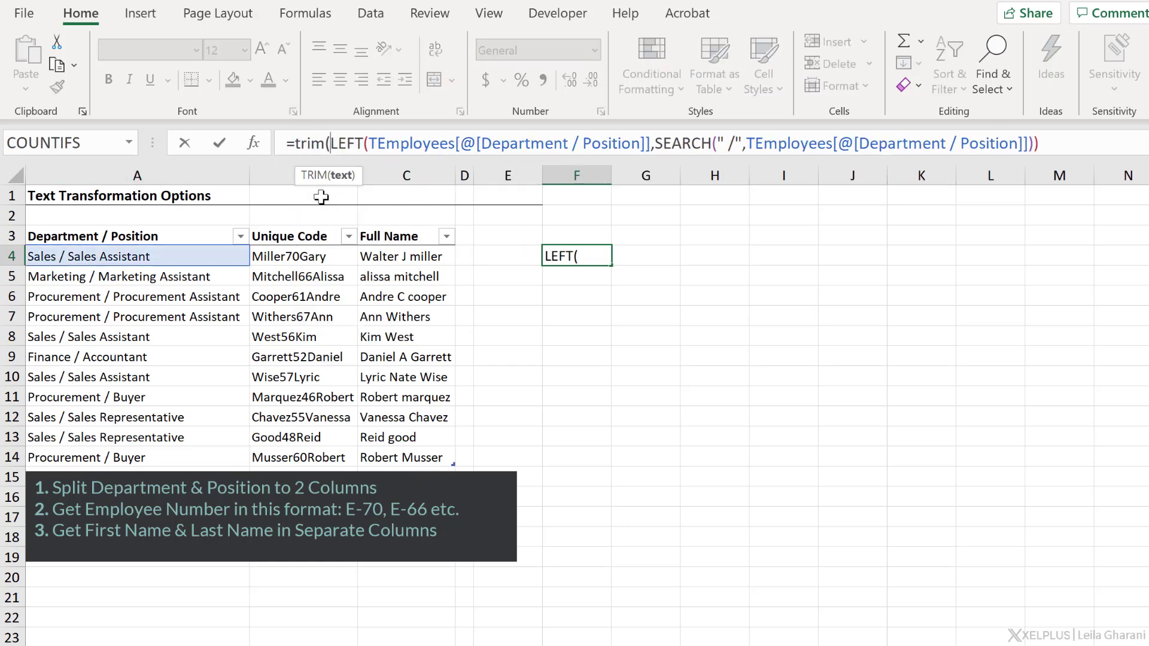
key(End)
text())
key(Return)
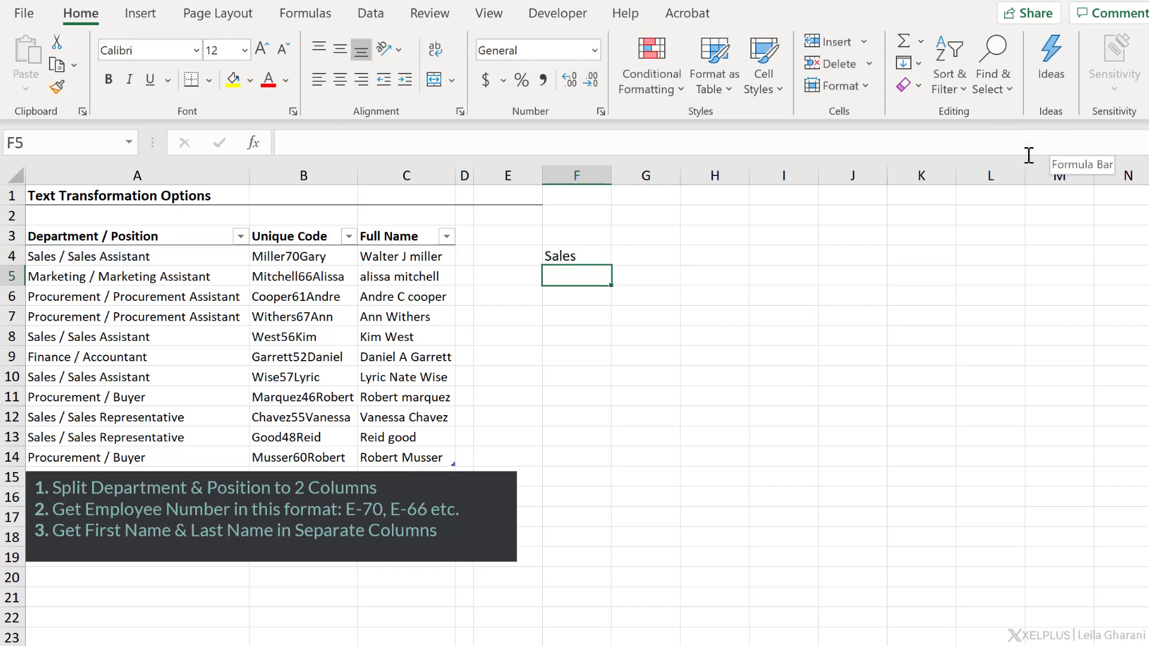
Step: Compare the TRIM/LEFT/SEARCH formula with the source entries, then delete it from F4
click(589, 251)
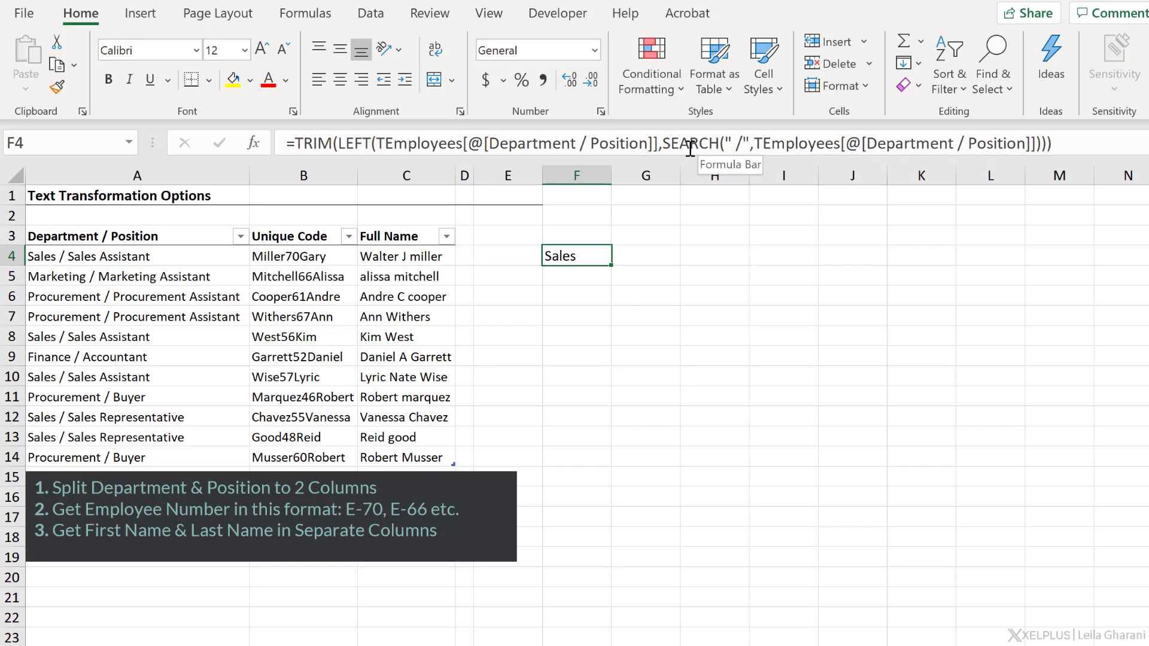
click(192, 256)
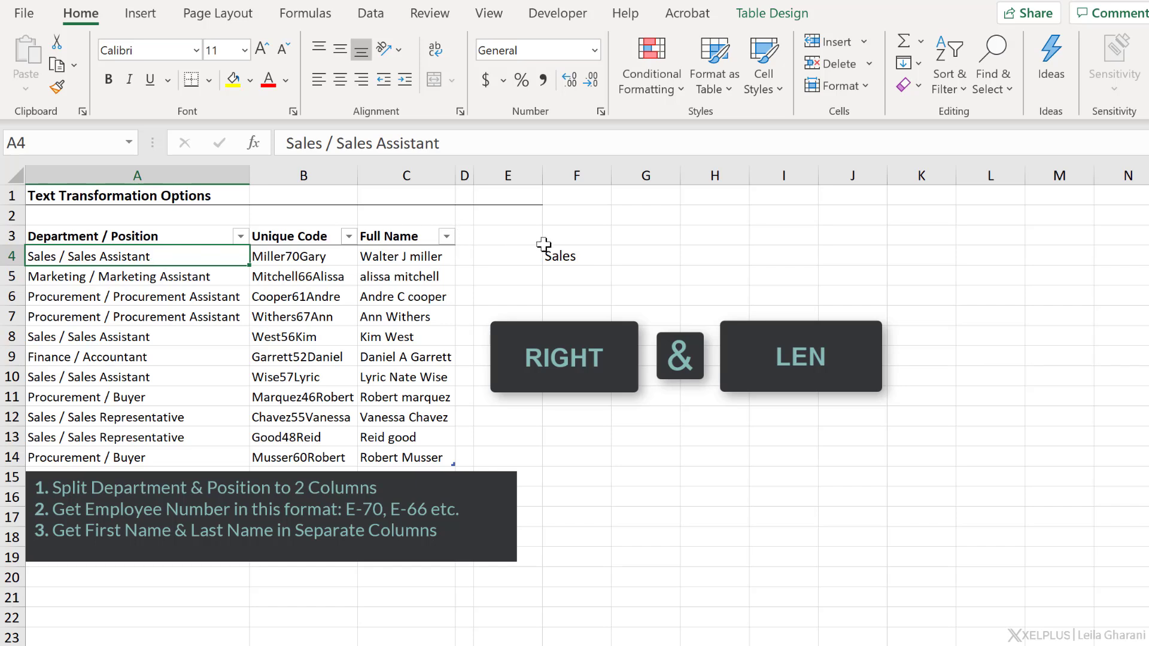
click(558, 256)
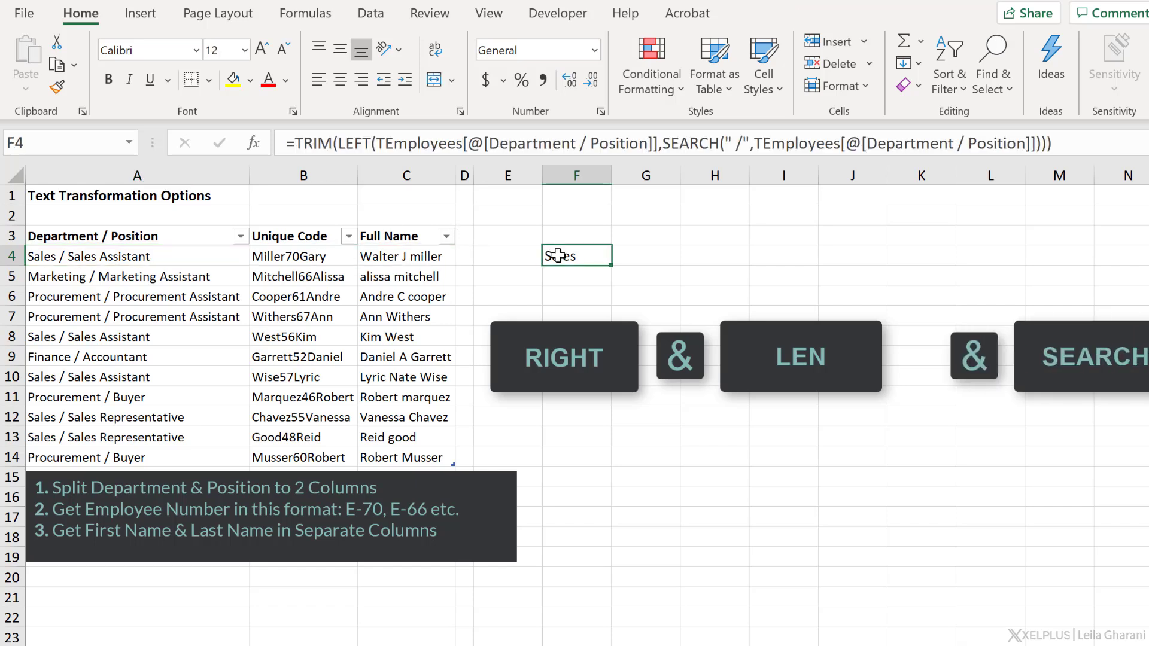
click(630, 258)
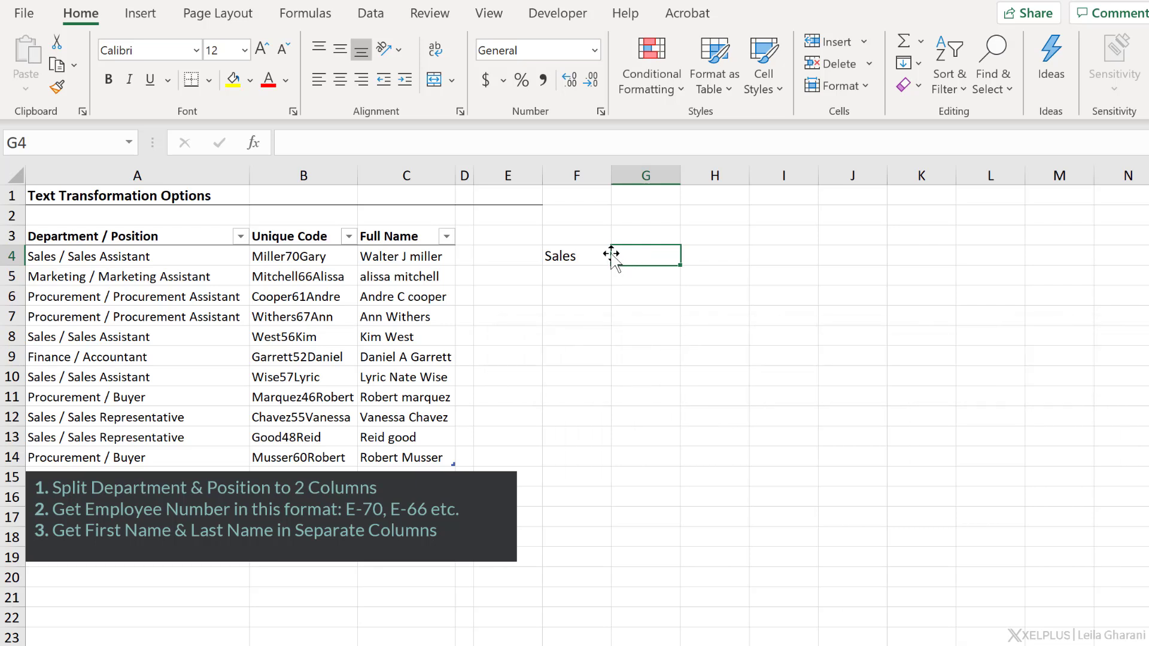
click(310, 260)
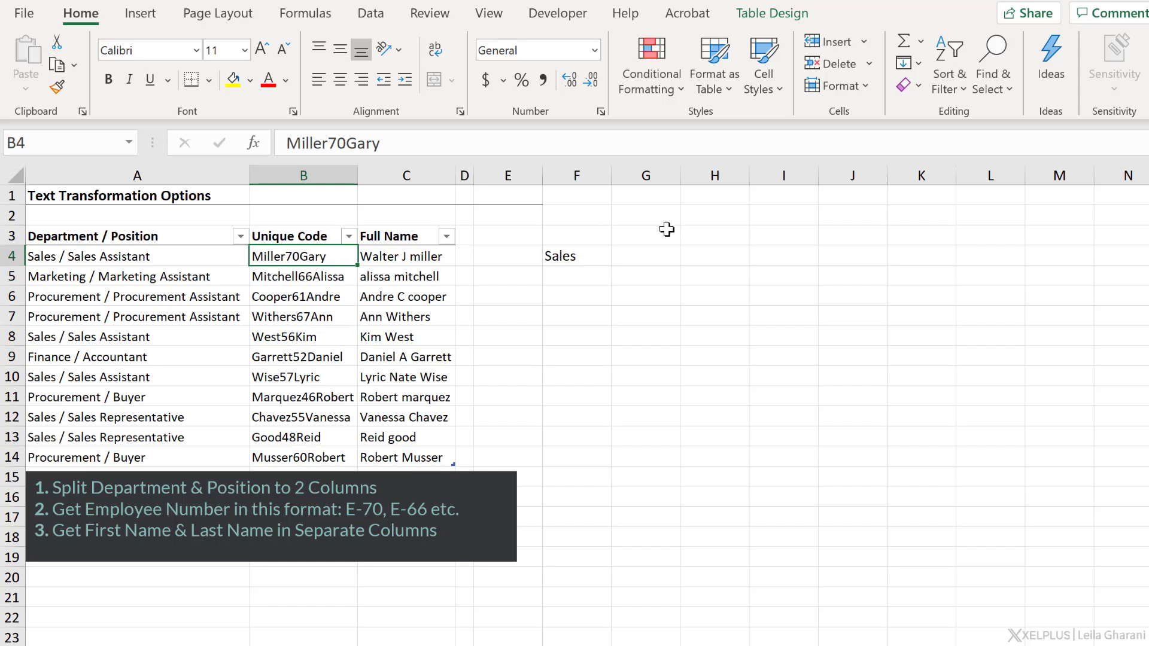
click(560, 263)
key(Delete)
click(394, 317)
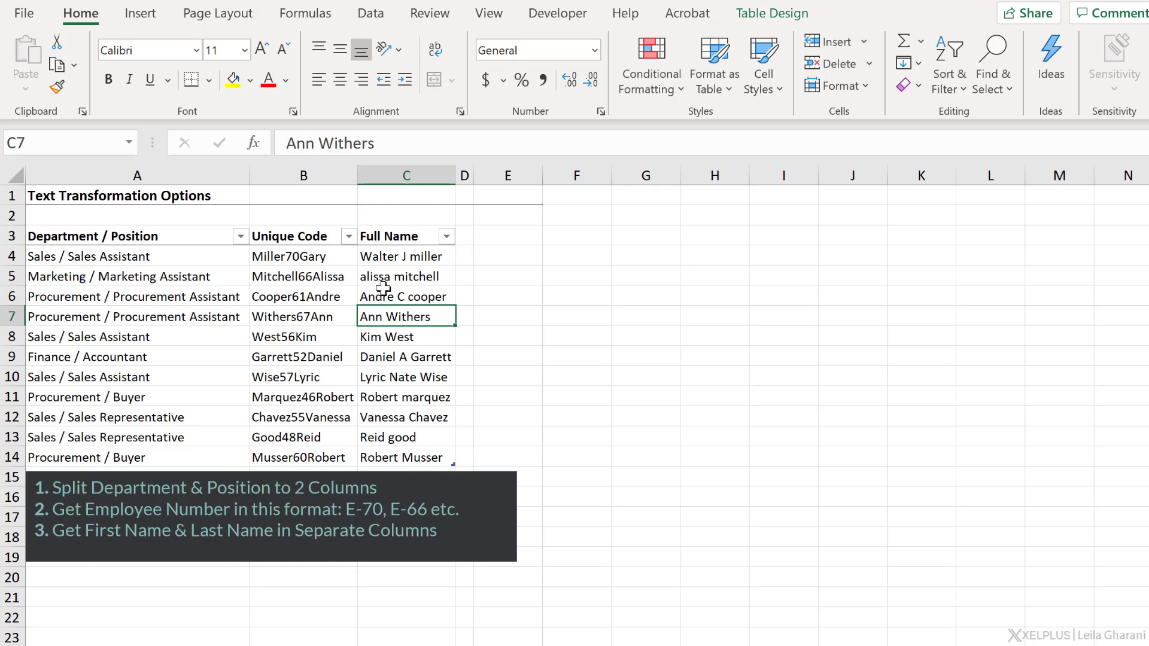
Step: Load the employee table into Power Query and rename the query to ProperData
click(366, 18)
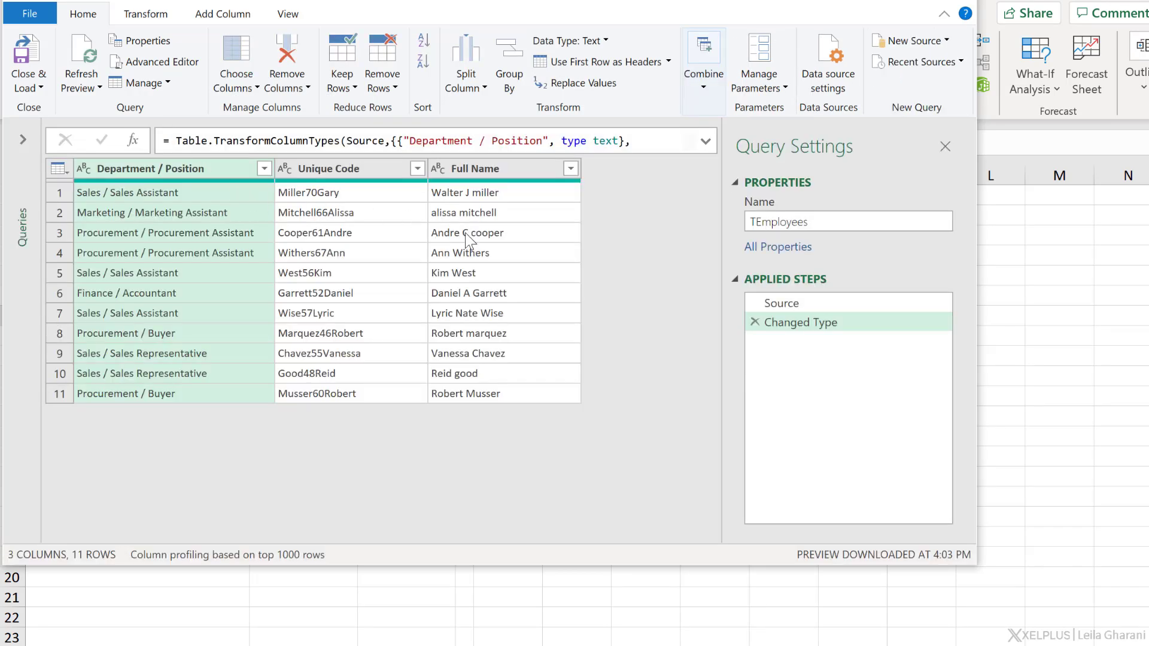
double_click(820, 225)
text(ProperData)
key(Return)
Step: Look over the Transform and Add Column commands, then bring up the Split Column options
click(143, 14)
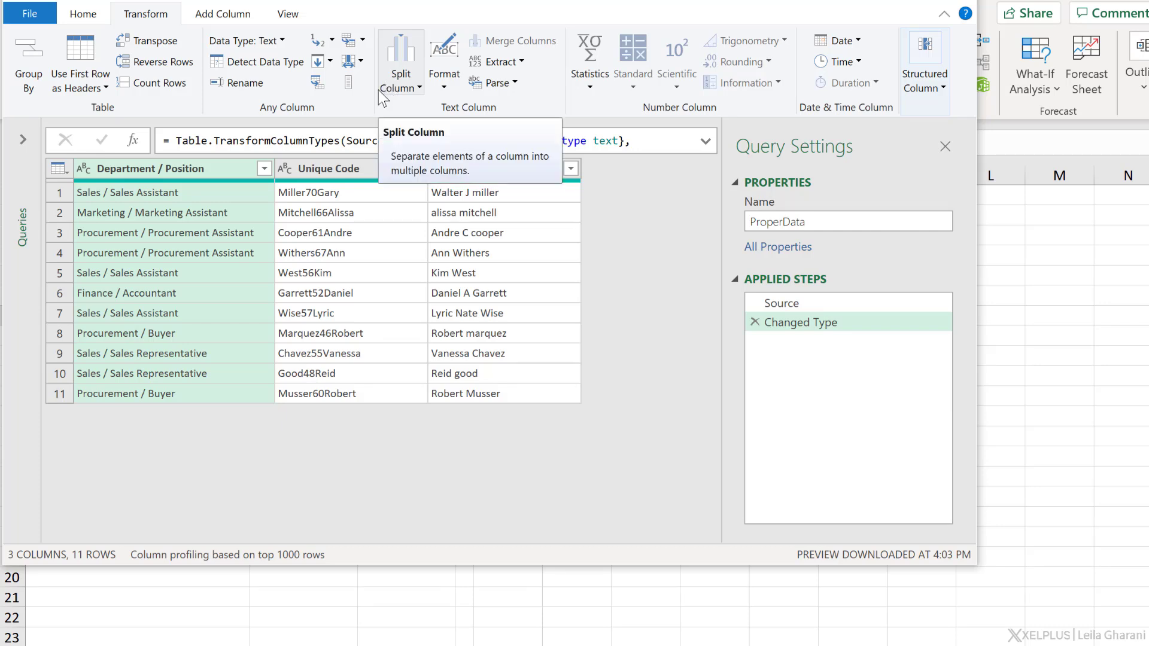
click(229, 15)
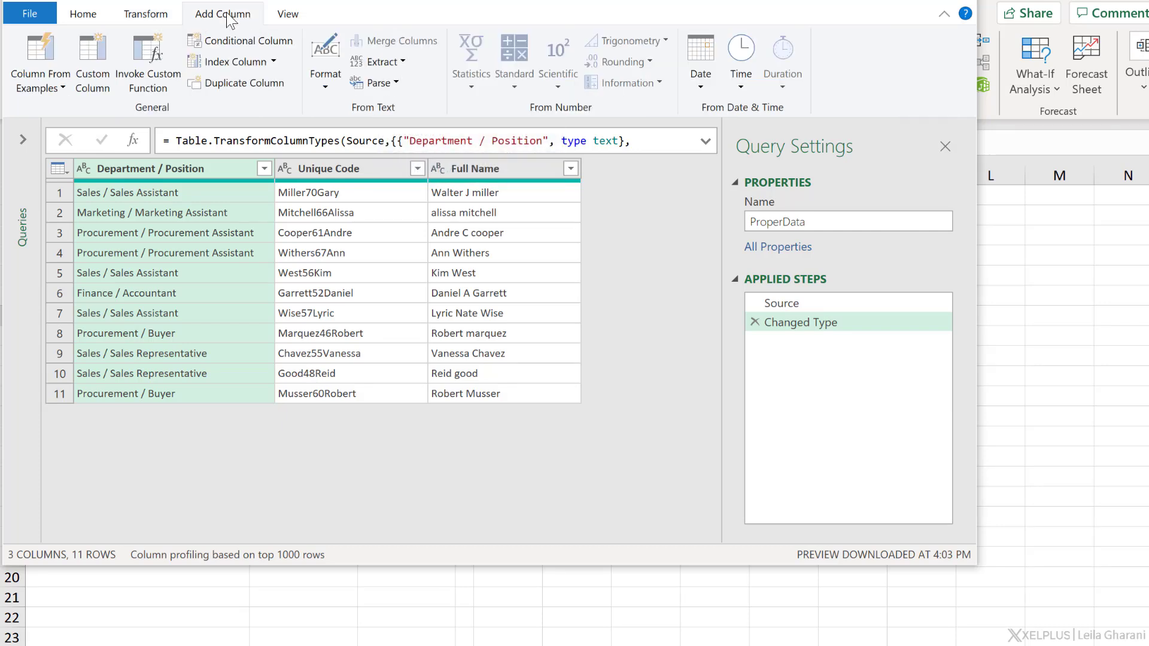
click(151, 18)
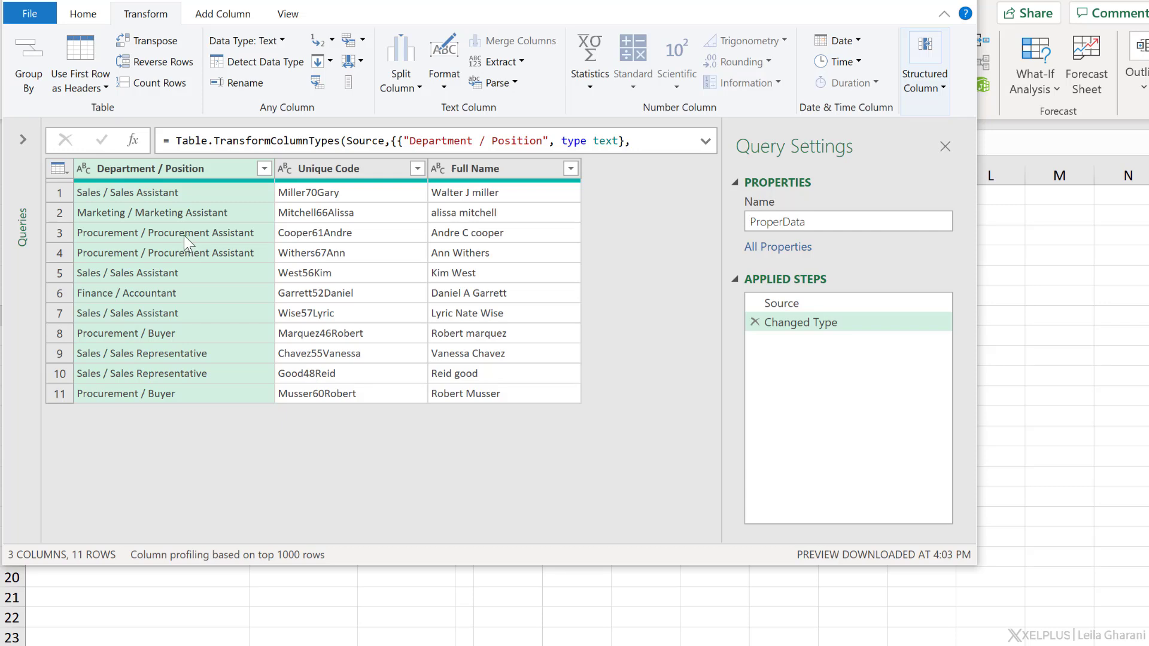
click(416, 88)
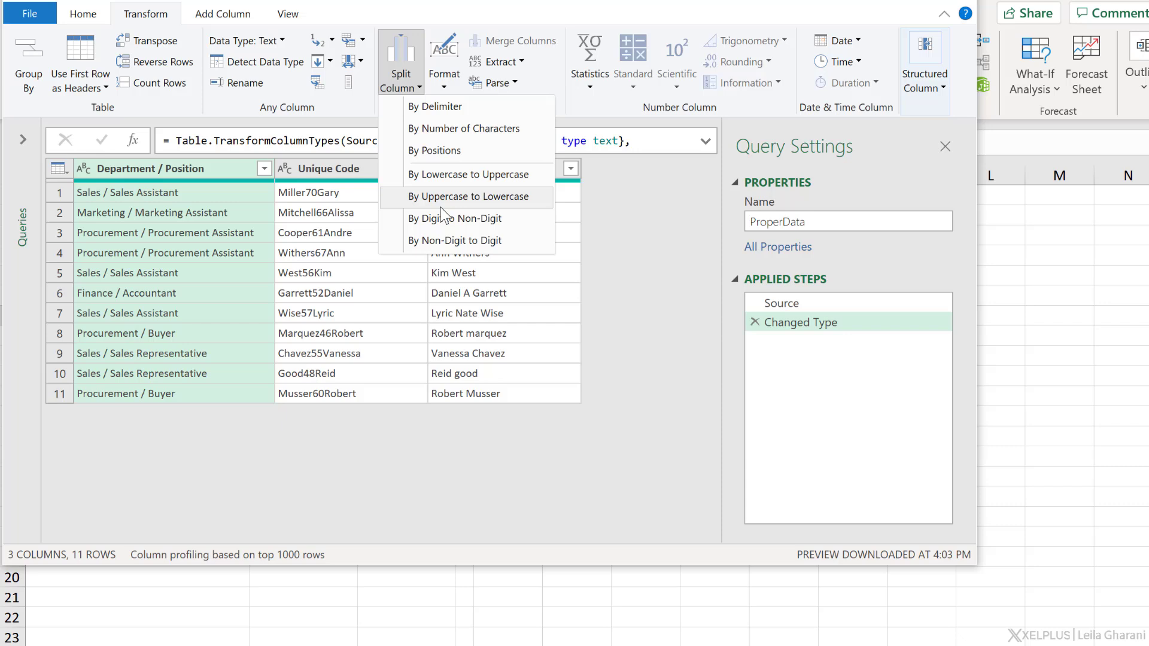
Step: Split Department / Position by the '/' delimiter and delete the automatic Changed Type1 step
click(443, 110)
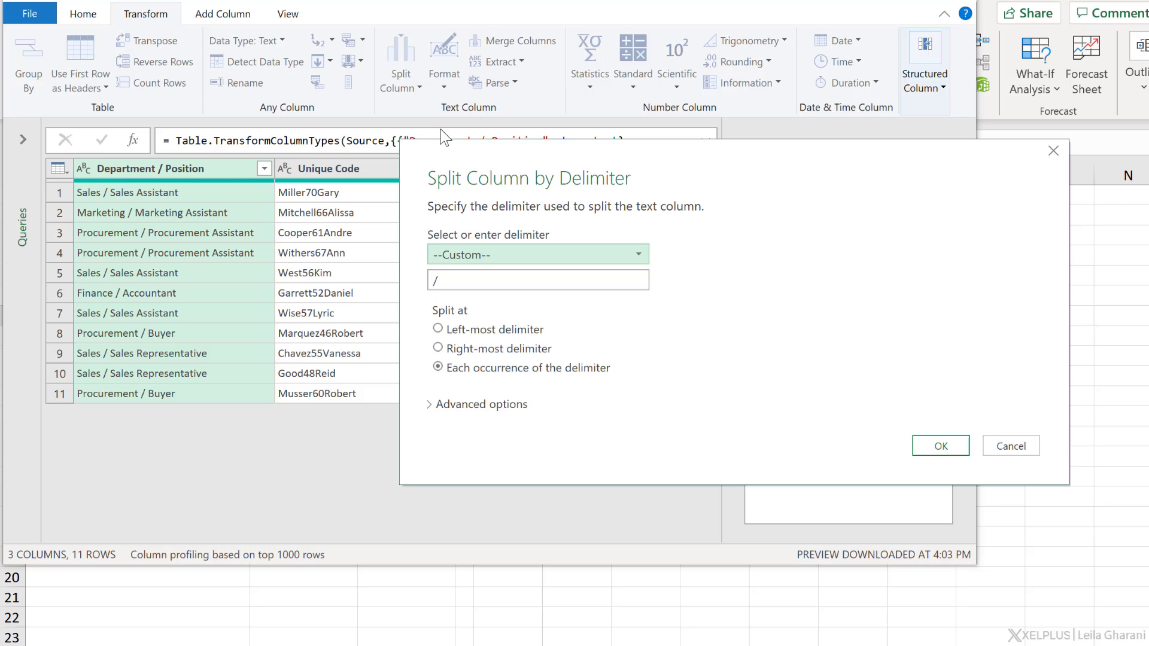
click(471, 284)
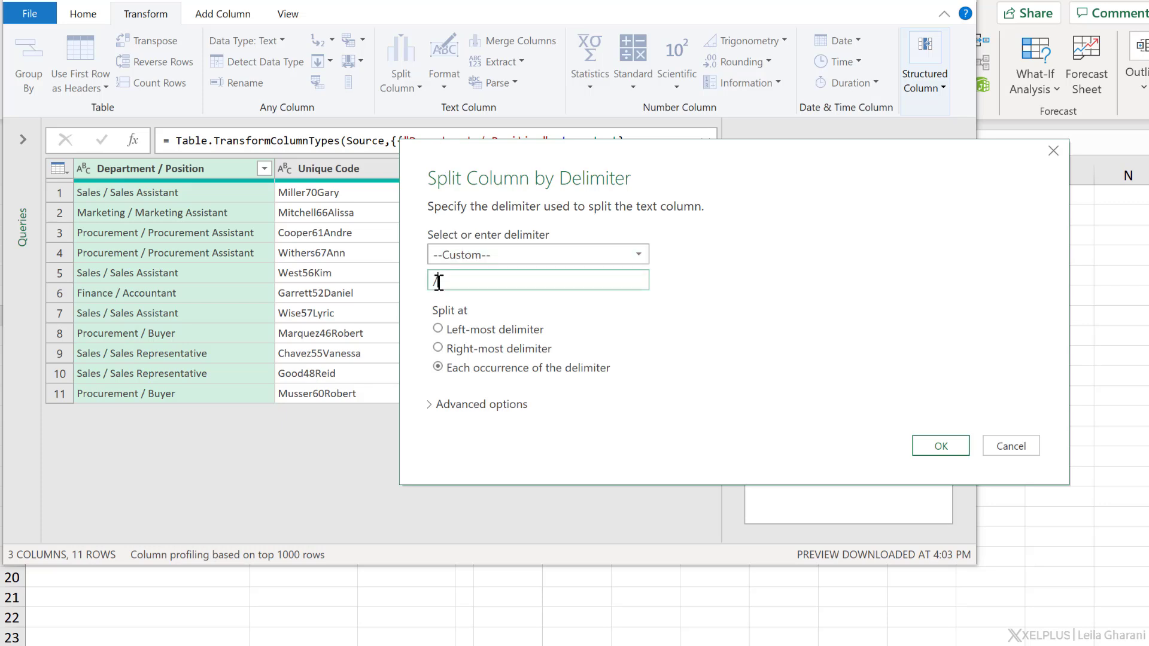
double_click(442, 282)
click(921, 452)
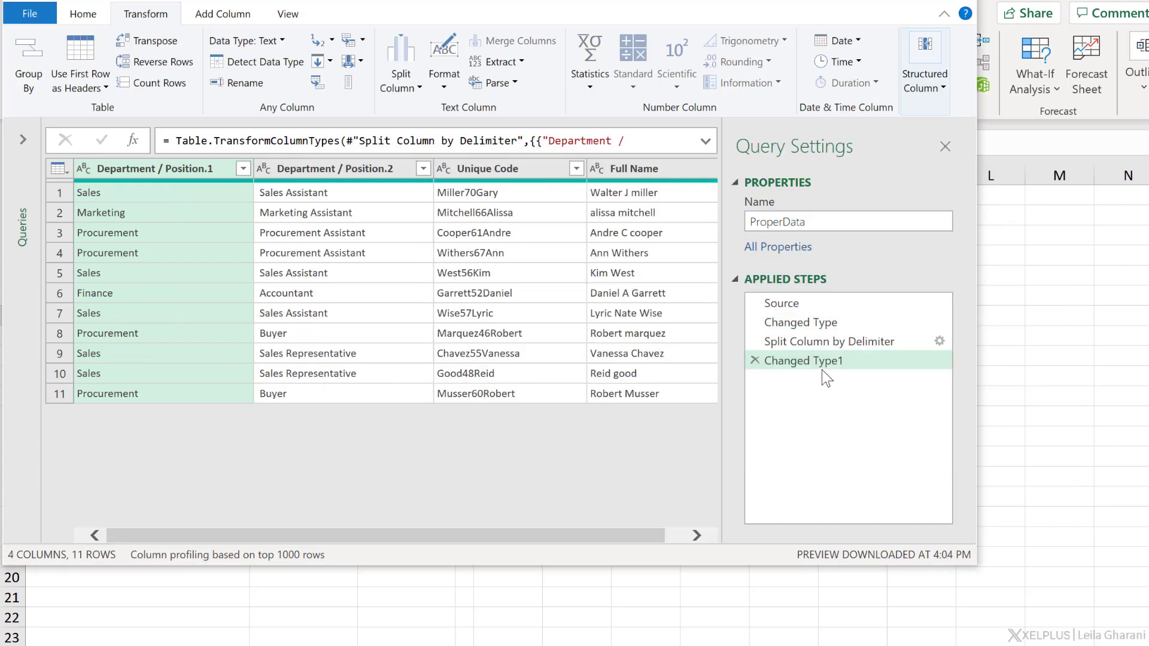
click(796, 345)
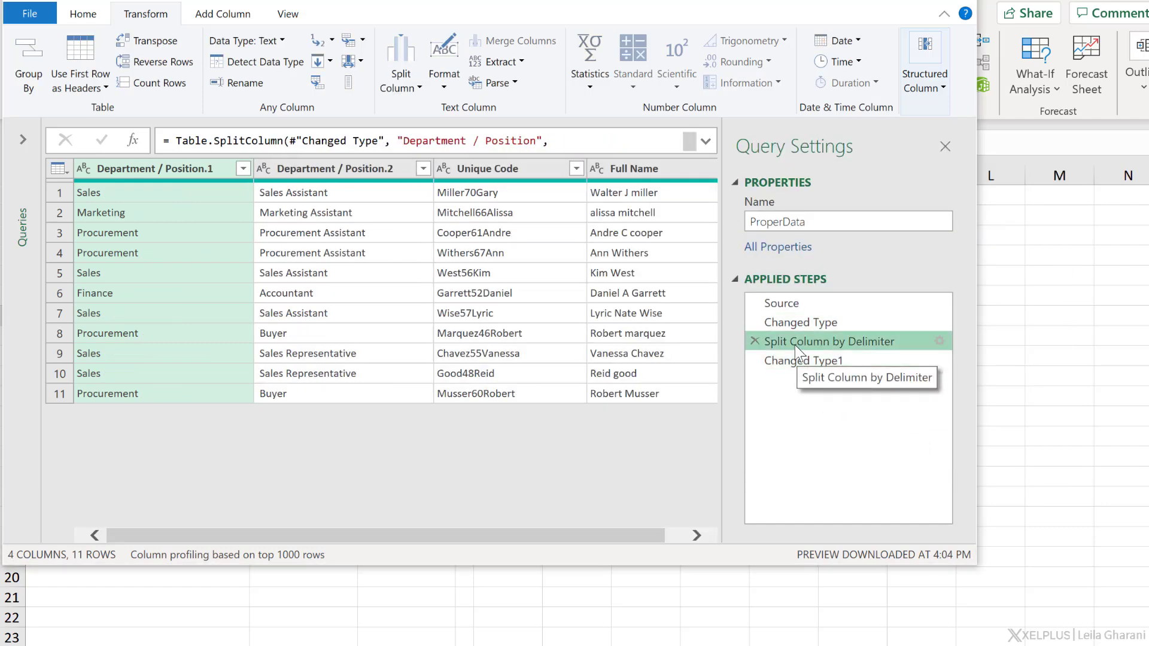
click(791, 363)
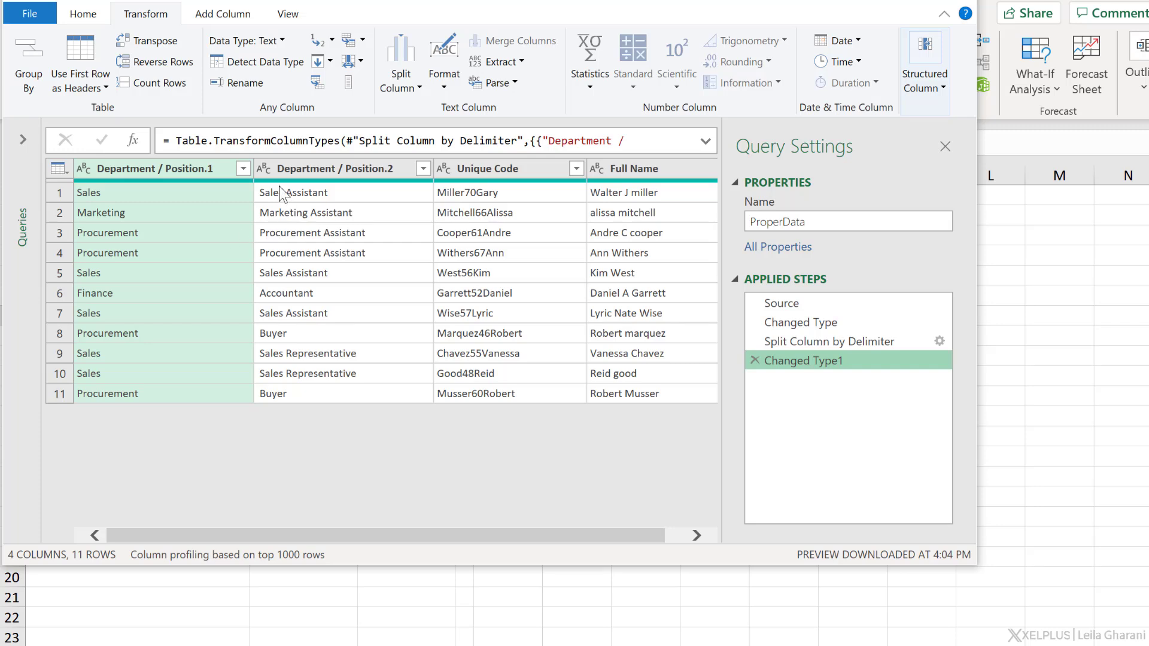
mouse_move(275, 181)
click(754, 361)
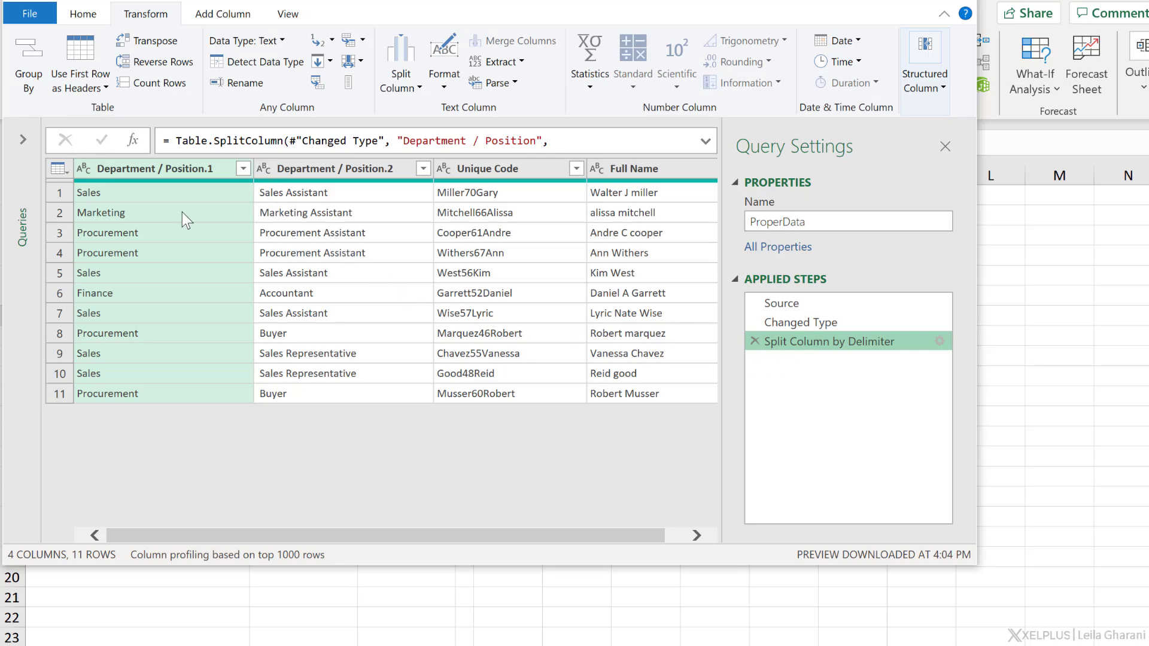
Step: Check the split Department and Position values, such as Sales and Sales Assistant, for leftover spaces
click(143, 190)
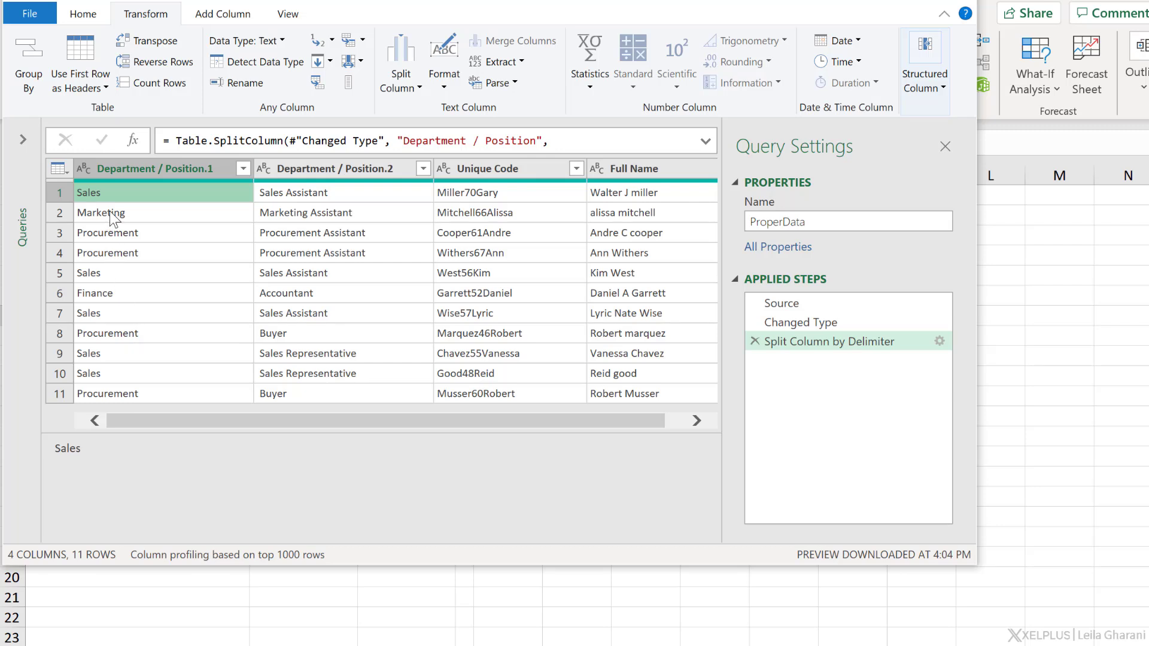
click(84, 450)
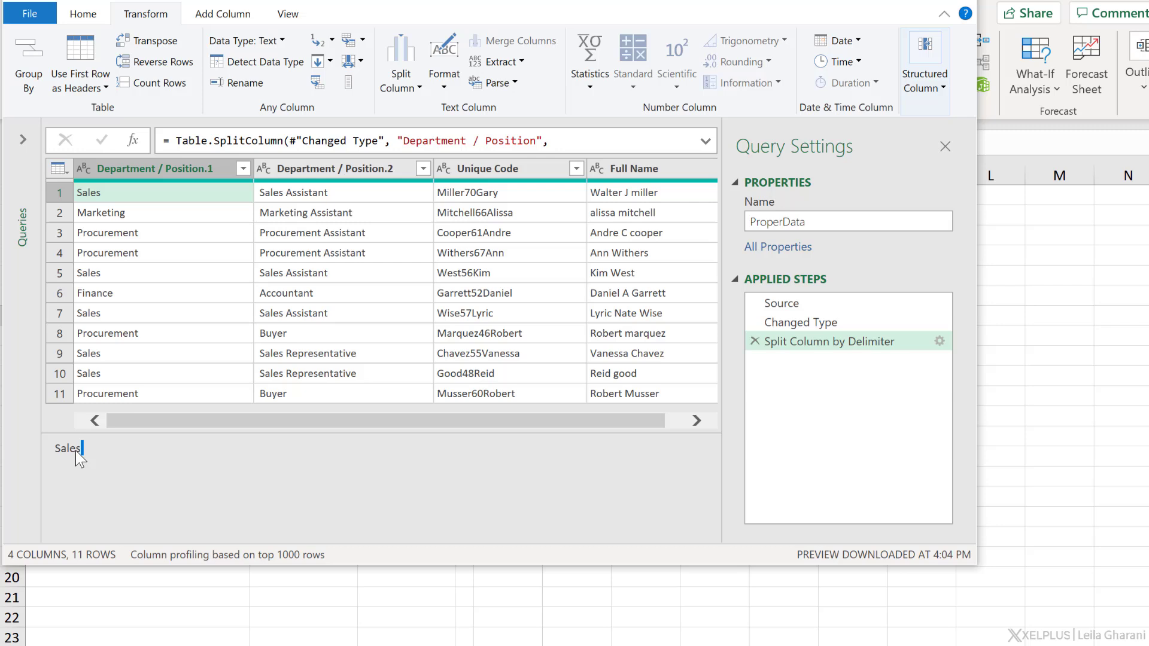
drag(83, 449, 77, 451)
click(80, 454)
click(284, 193)
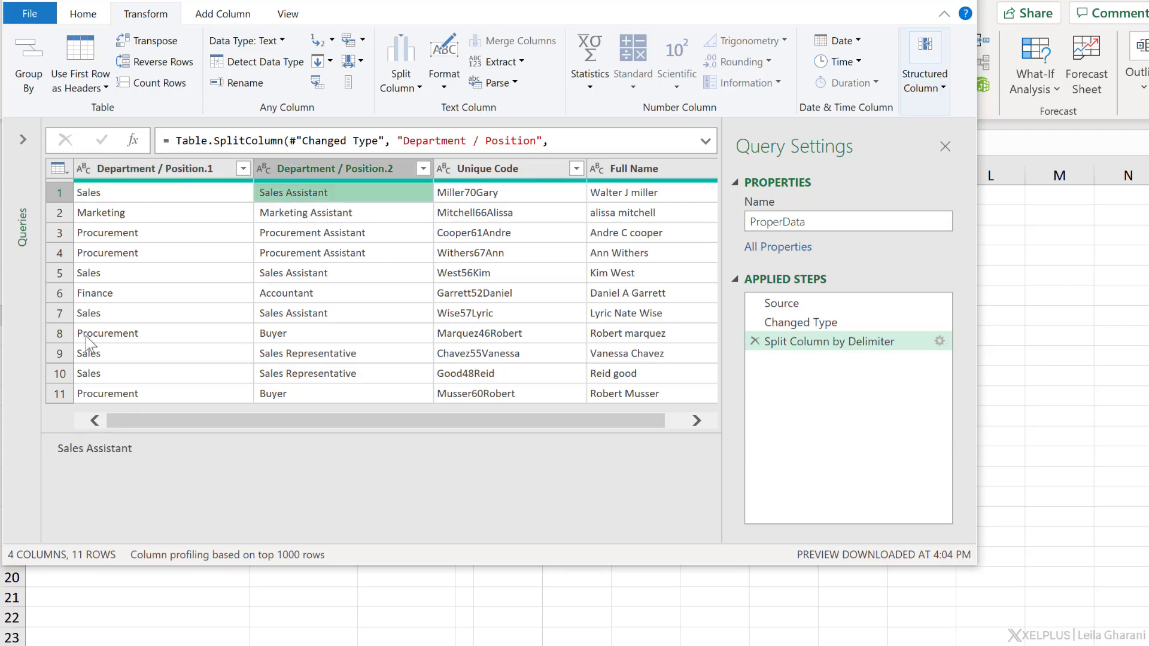
click(48, 450)
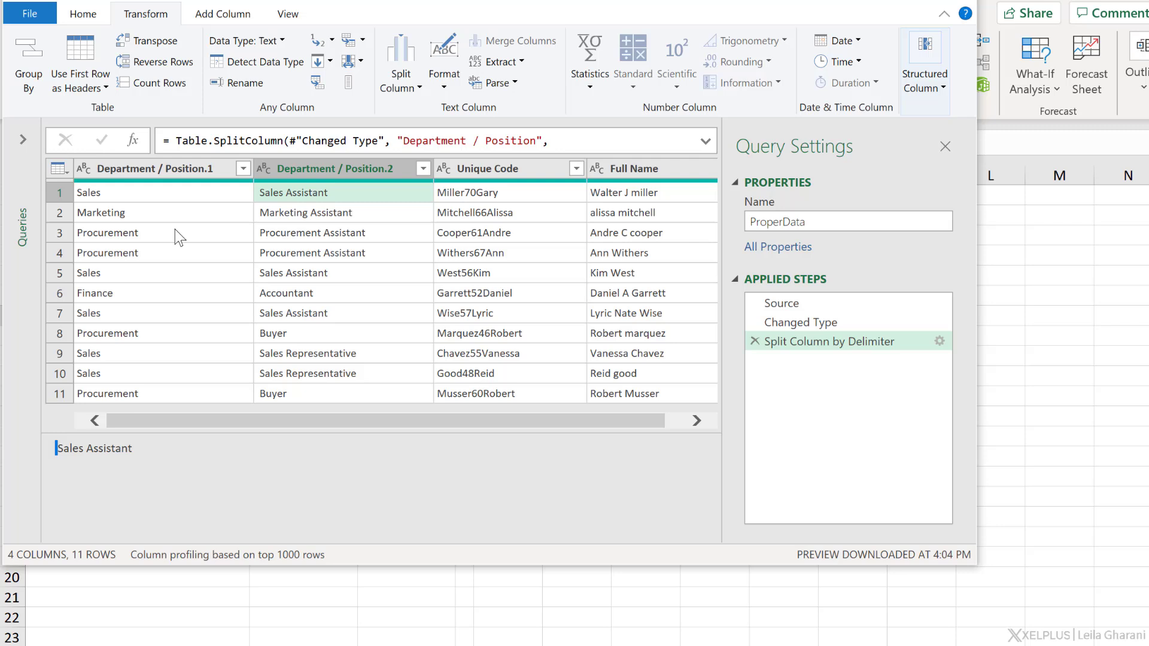
click(174, 214)
click(192, 169)
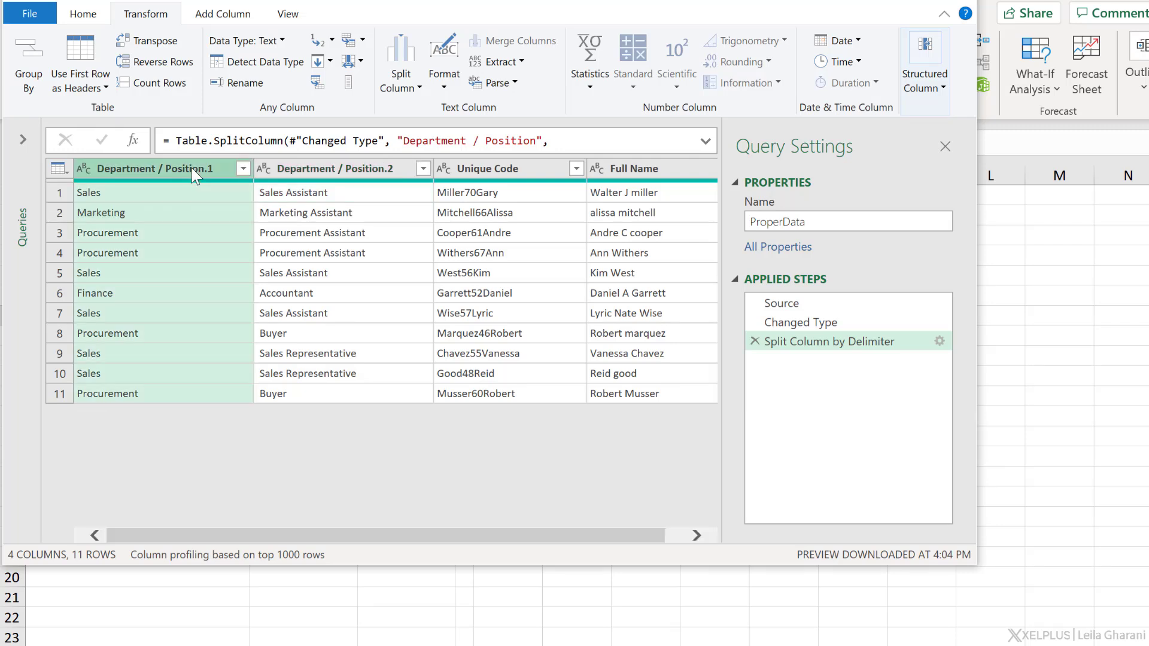
ctrl+click(358, 174)
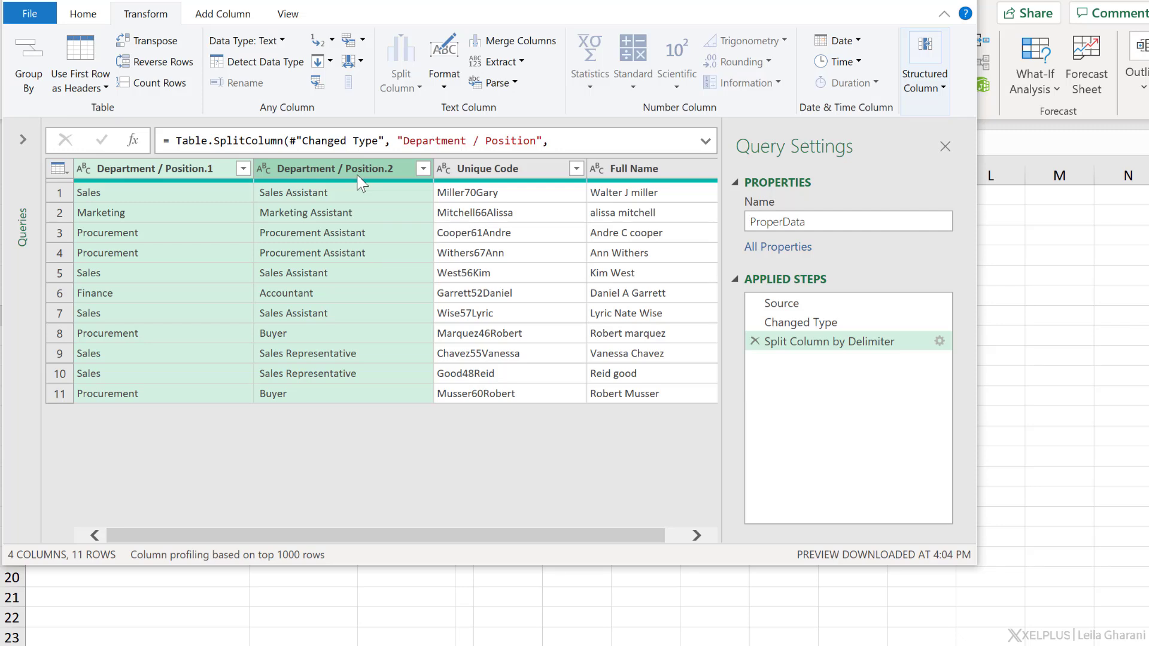
click(444, 83)
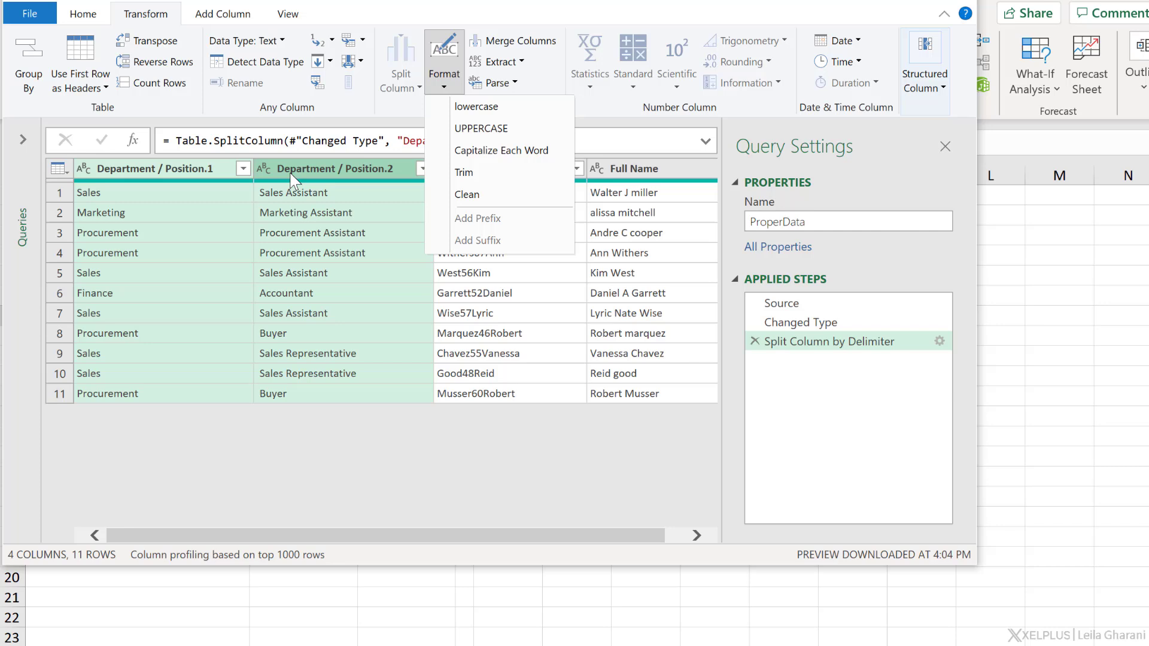
click(306, 190)
click(305, 190)
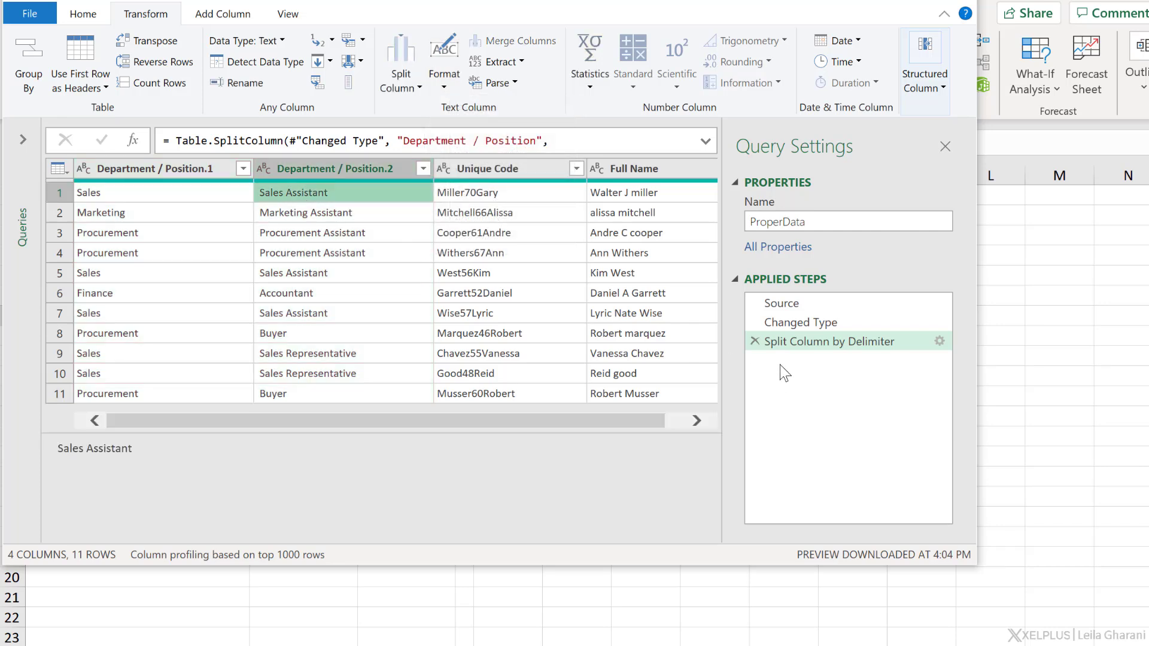
Step: Change the split delimiter to '/ ' with a trailing space and remove Changed Type1 again
click(938, 342)
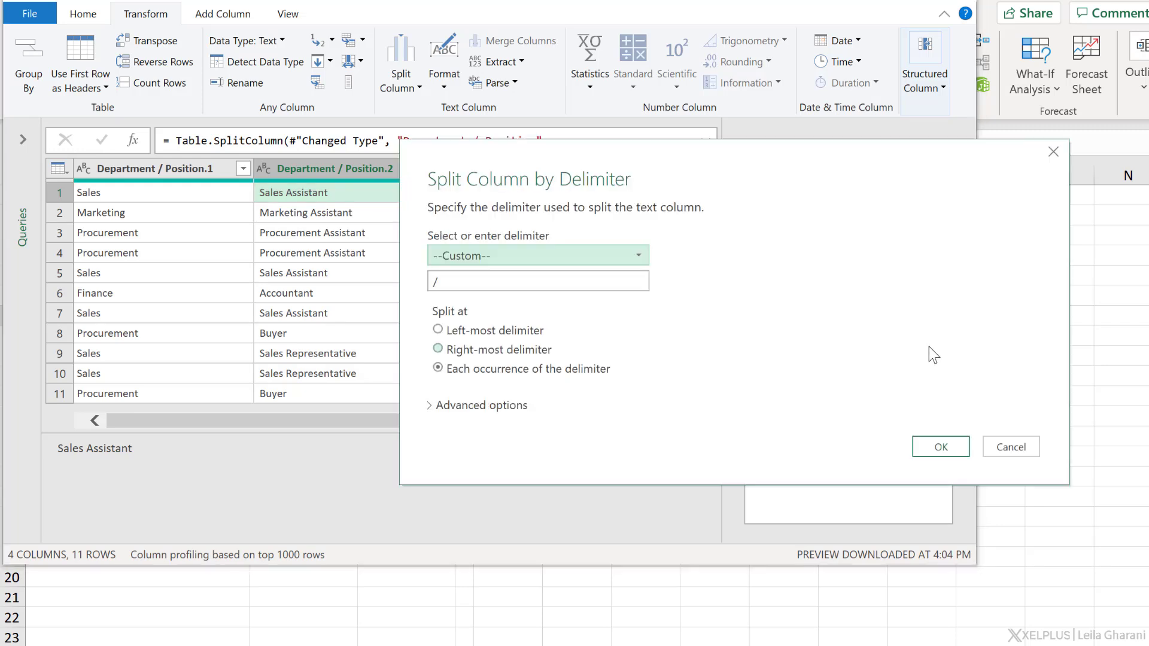
click(436, 283)
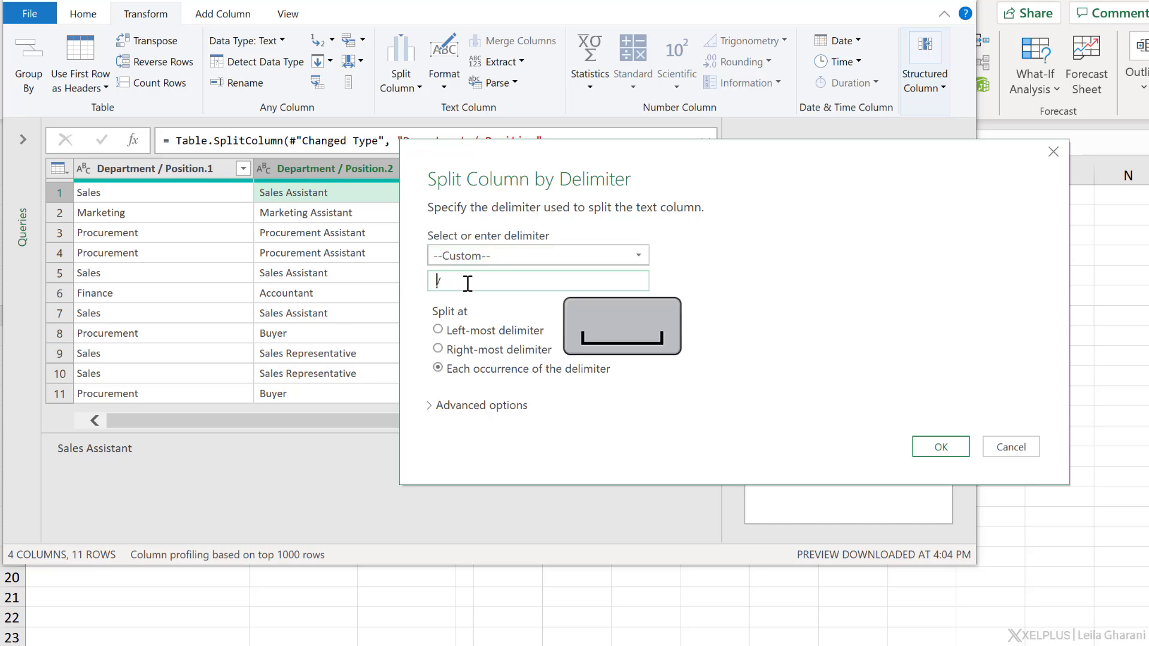
click(927, 459)
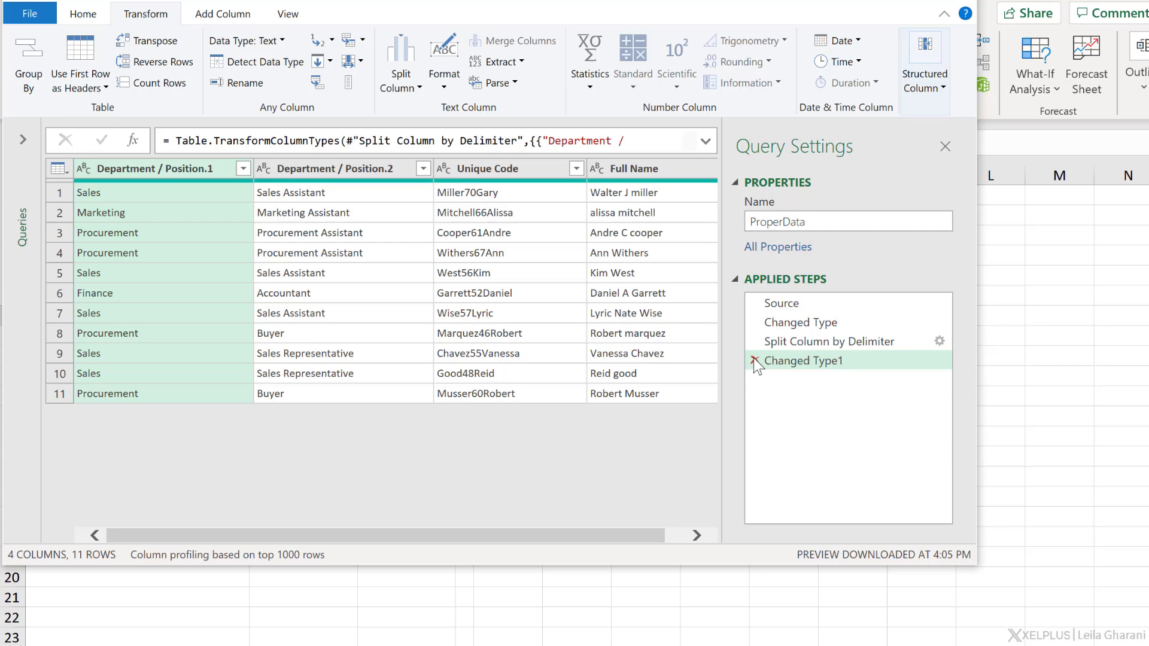
click(753, 358)
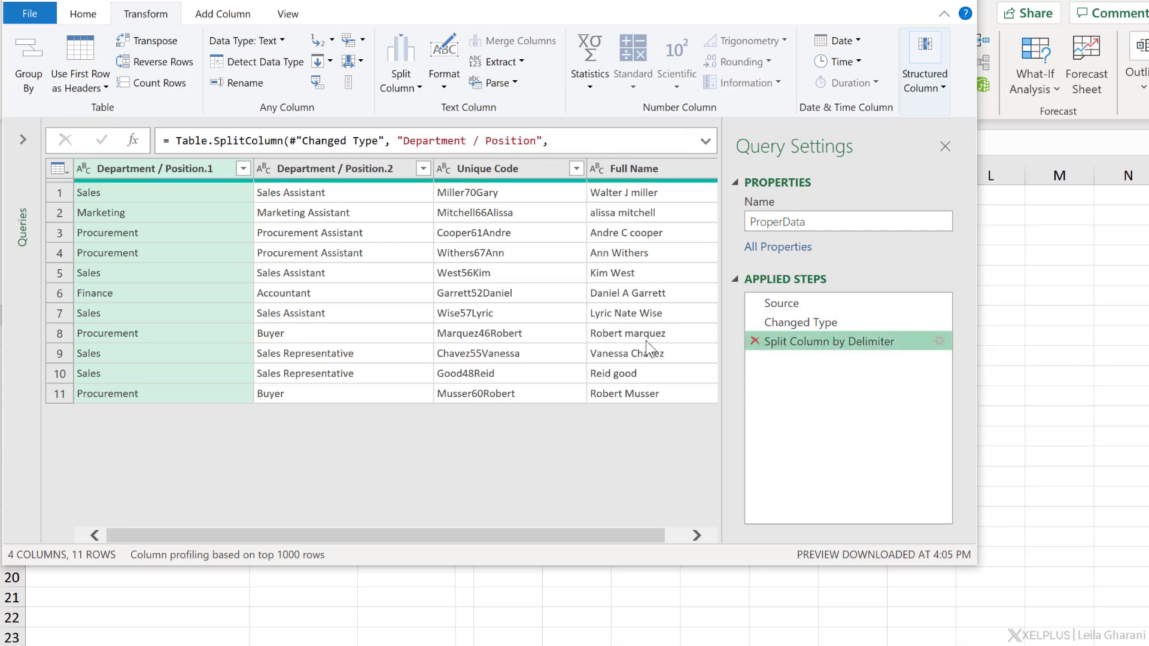
click(335, 191)
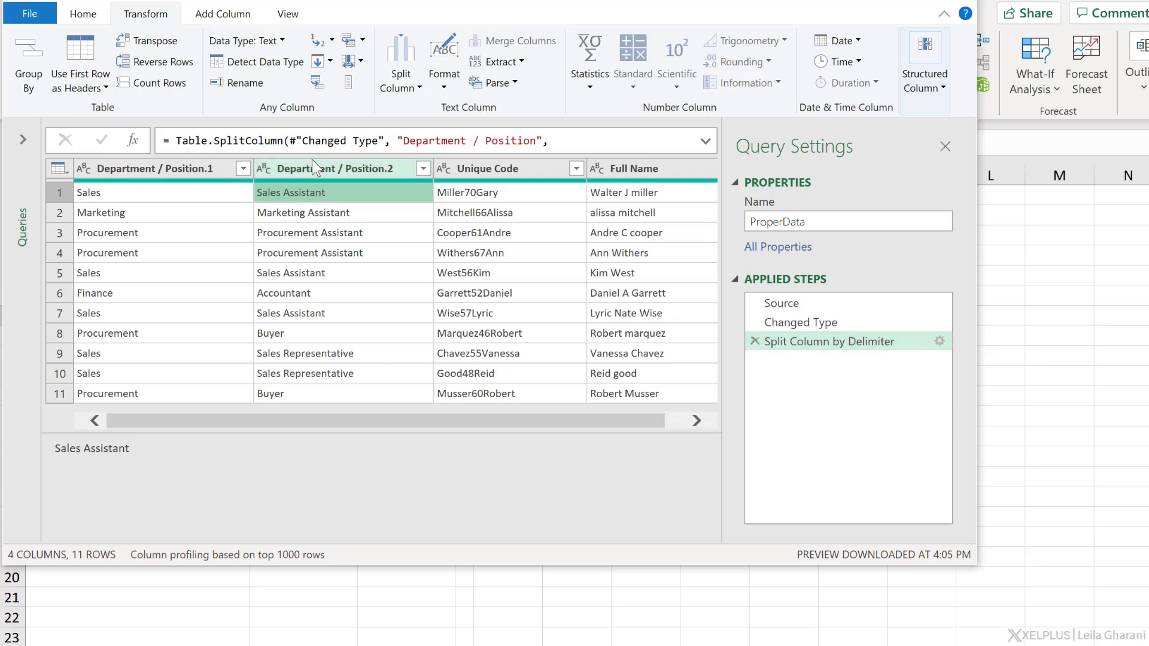
Step: Split Unique Code at non-digit-to-digit, then Unique Code.2 at digit-to-non-digit transitions
click(480, 191)
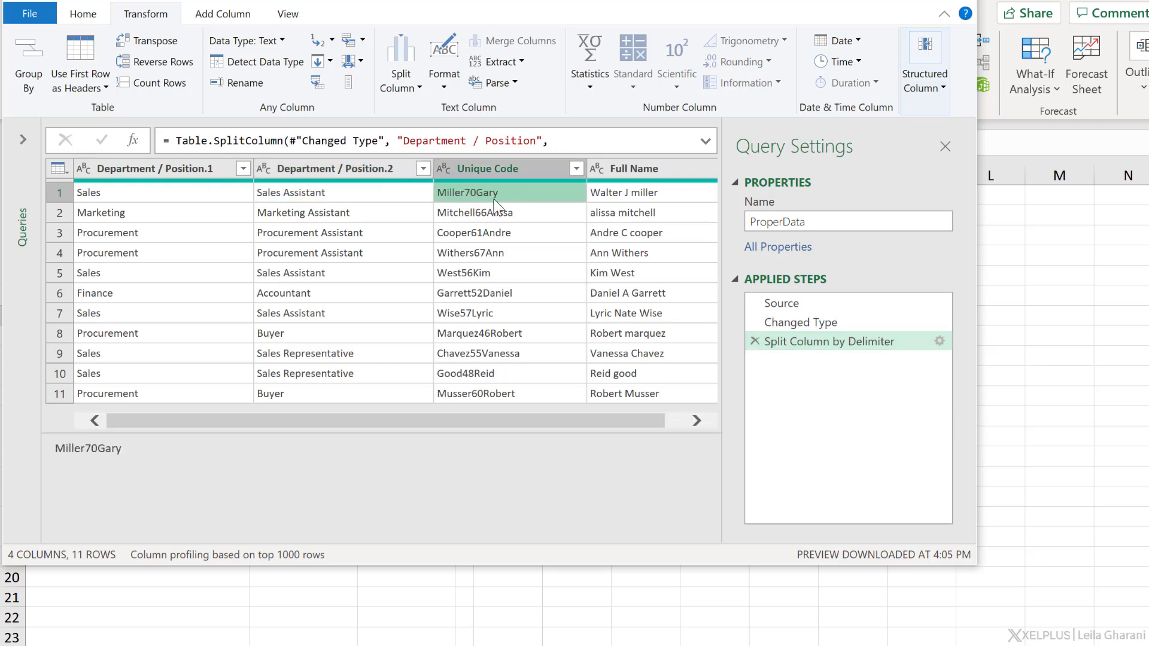
click(508, 171)
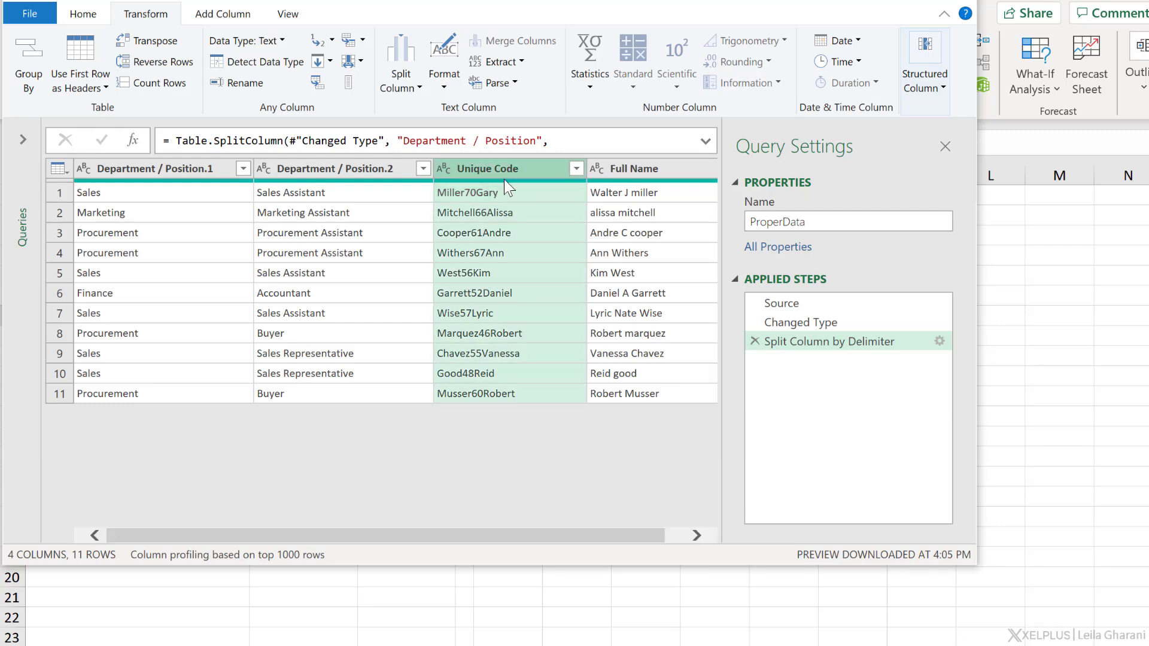
click(407, 88)
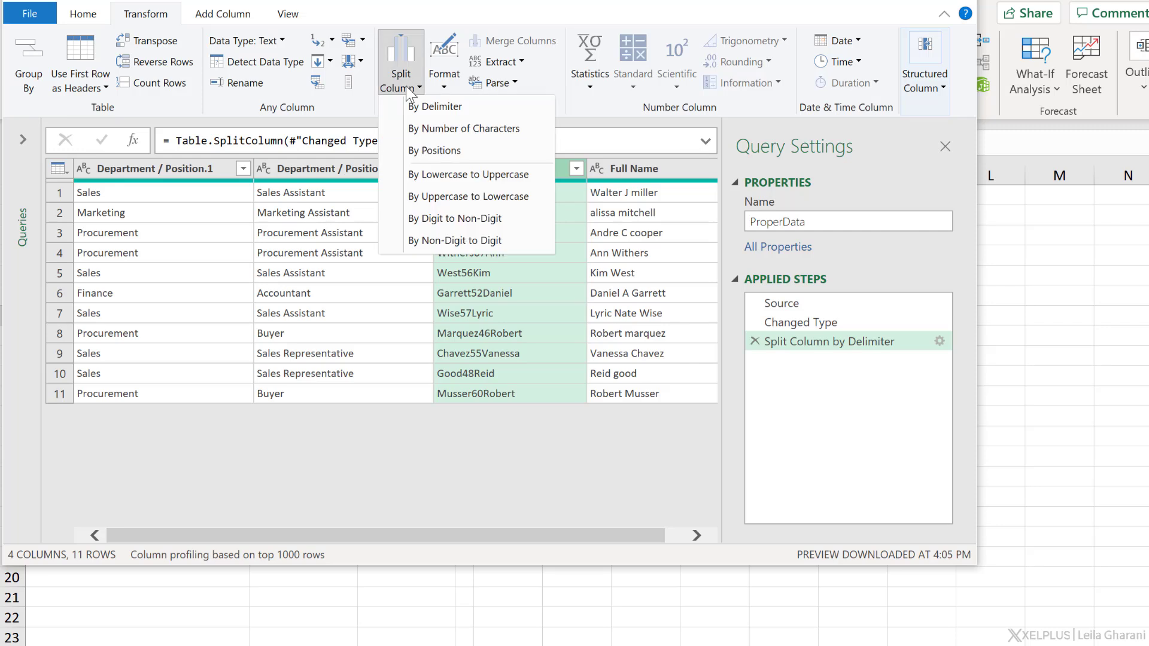
click(436, 242)
click(621, 171)
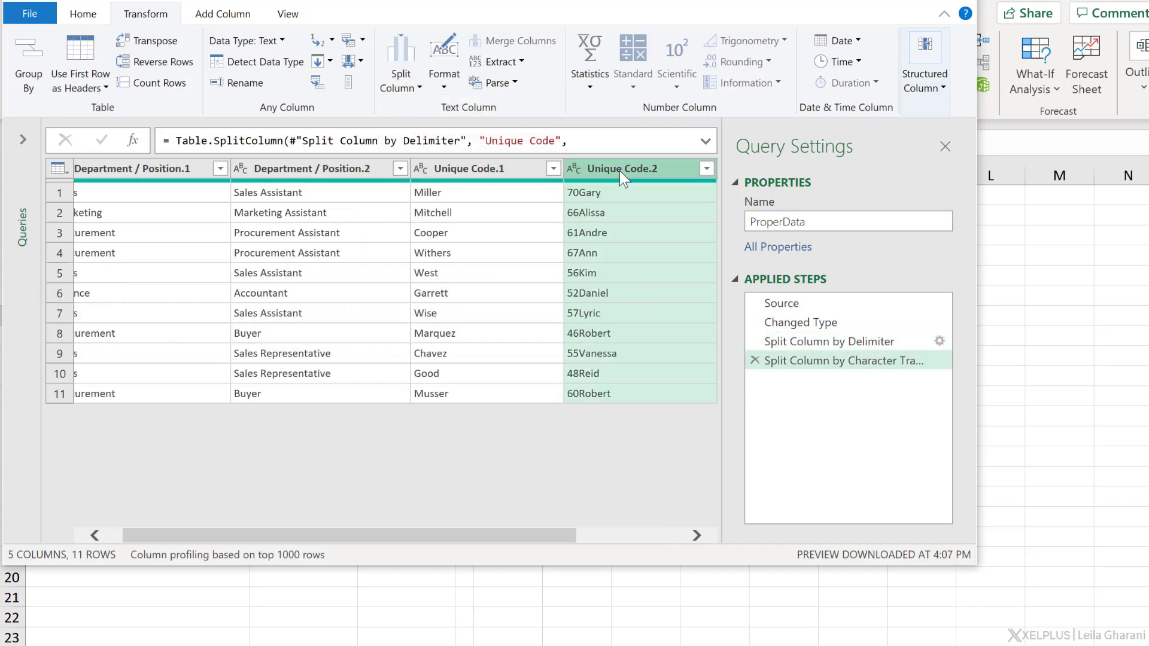
click(393, 84)
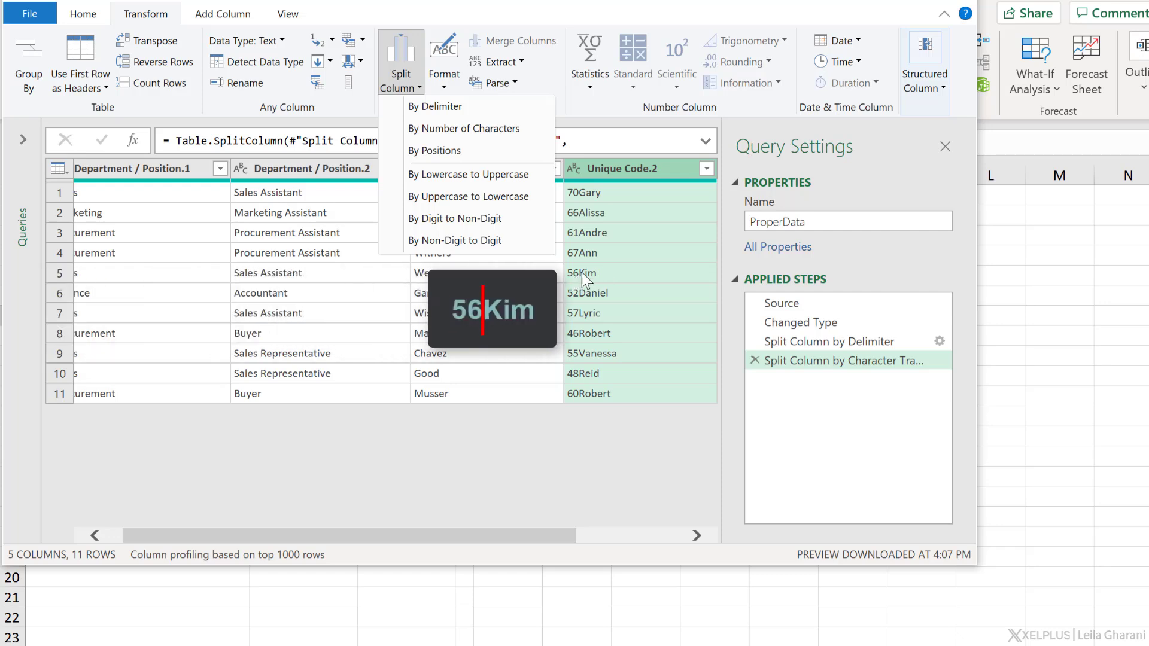
click(475, 217)
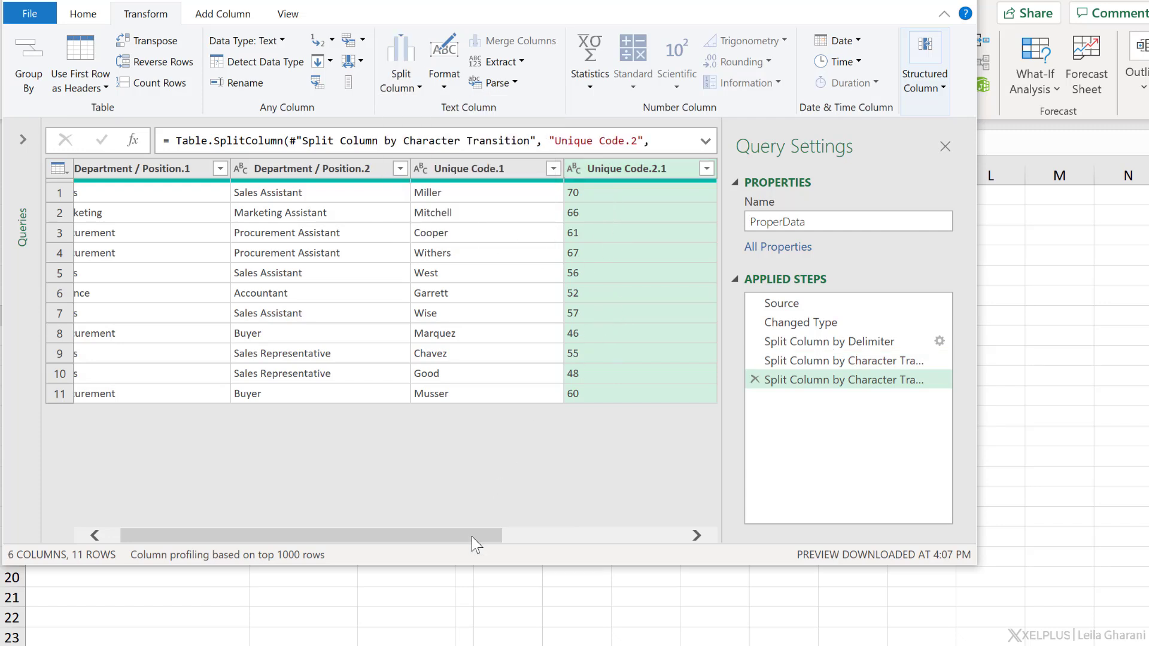
Step: Delete the Unique Code.1 and Unique Code.2.2 name columns, keeping only the numeric ID
drag(471, 536, 554, 529)
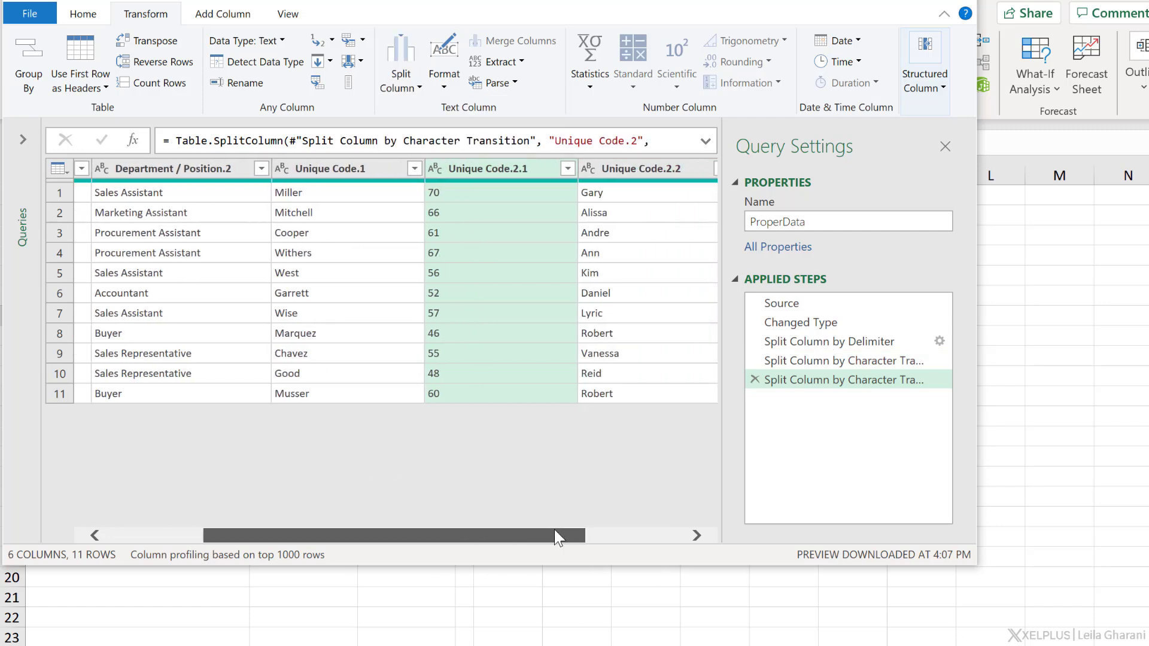
click(338, 175)
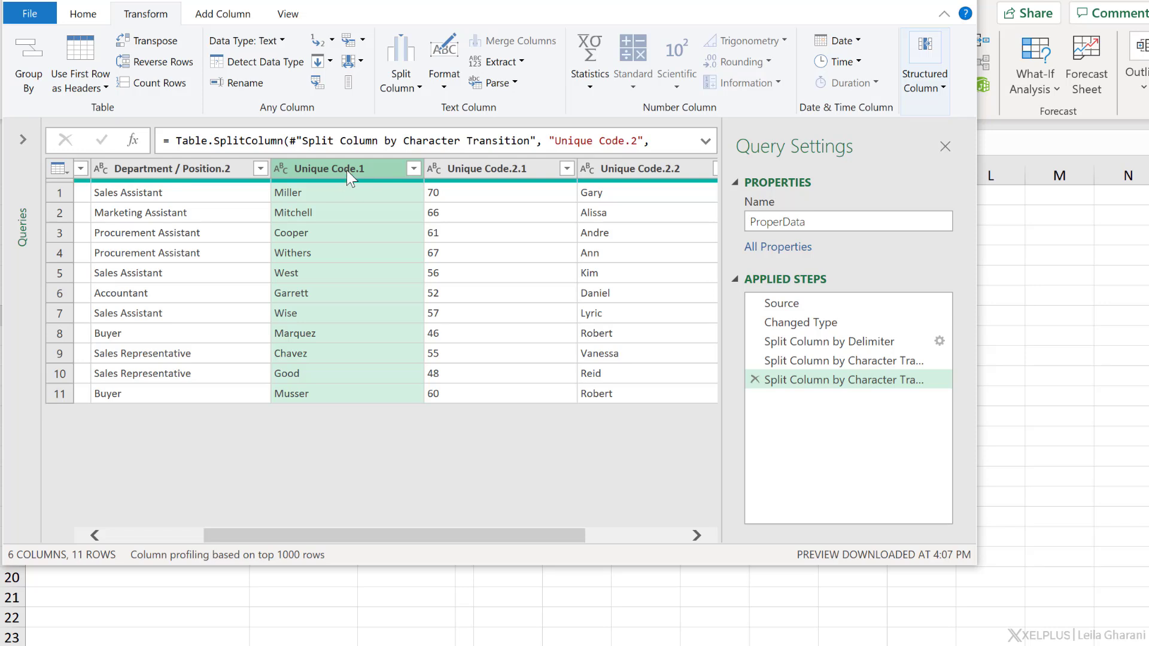
ctrl+click(616, 173)
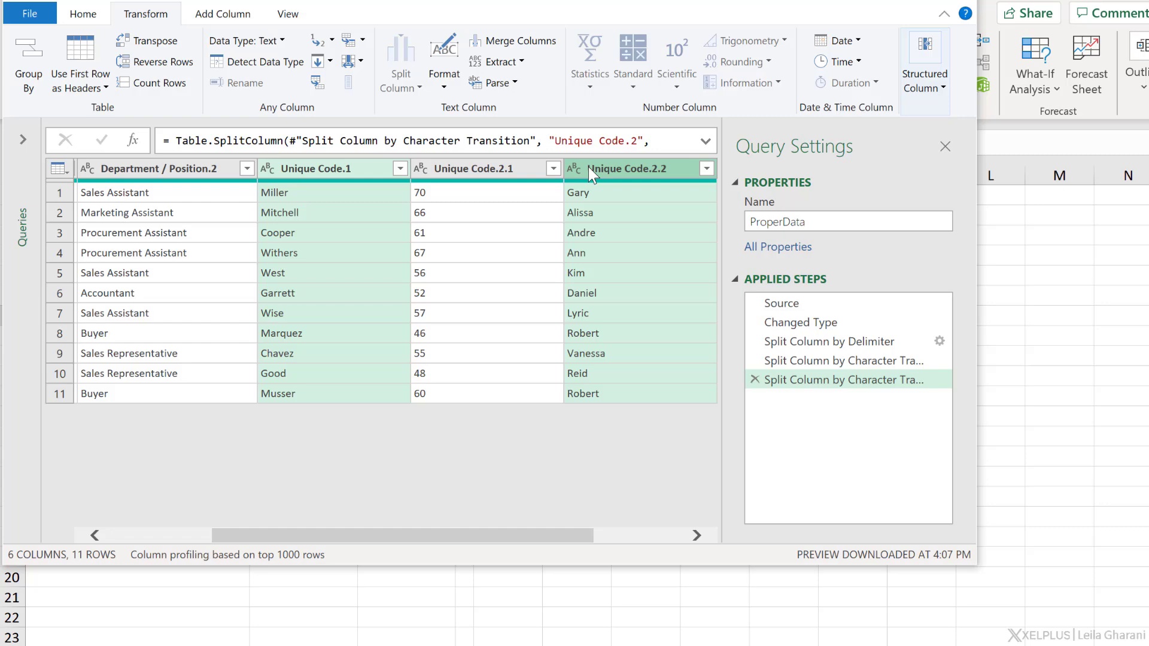
key(Delete)
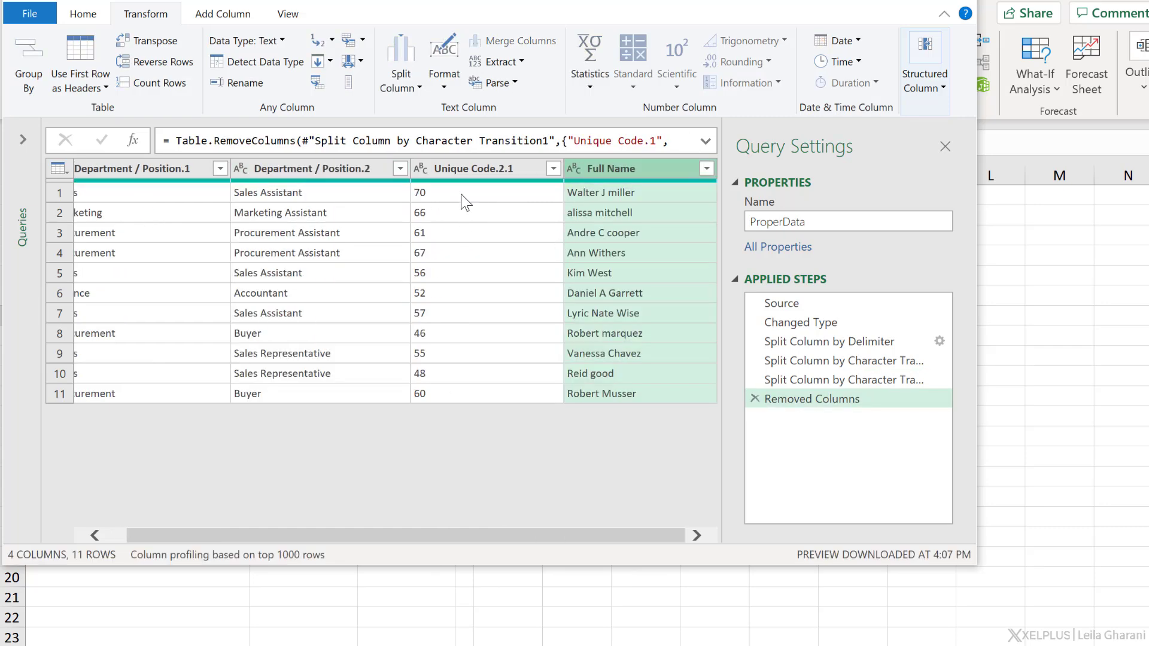
Step: Add the prefix E- to every Unique Code.2.1 value, producing IDs like E-70 and E-66
click(468, 168)
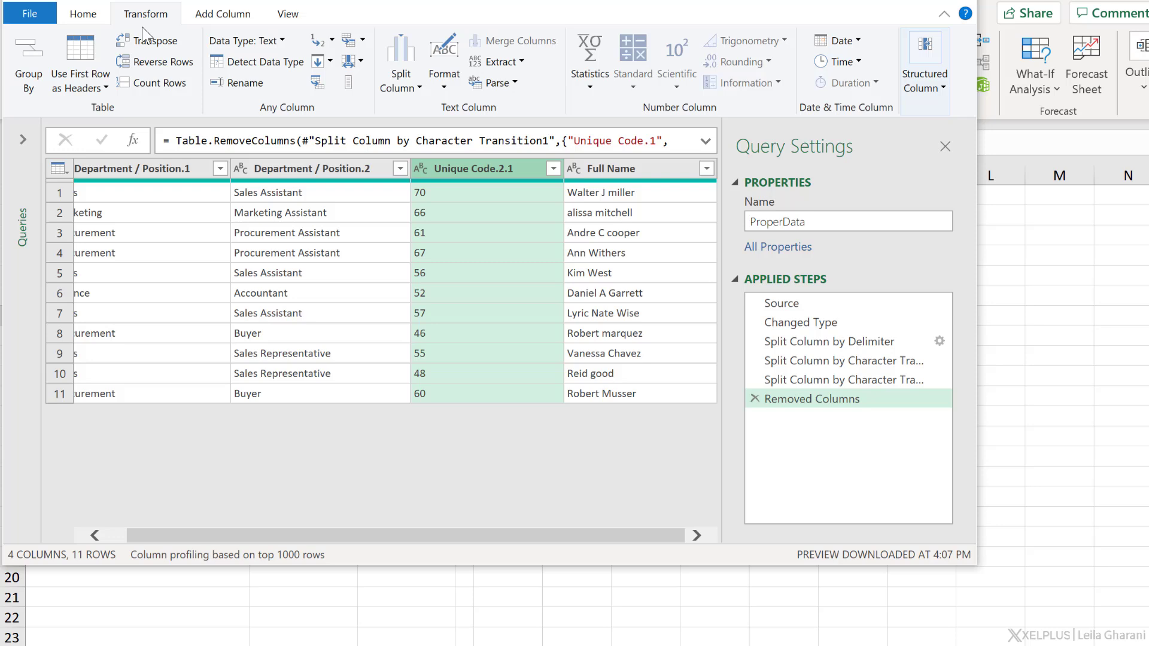
click(445, 87)
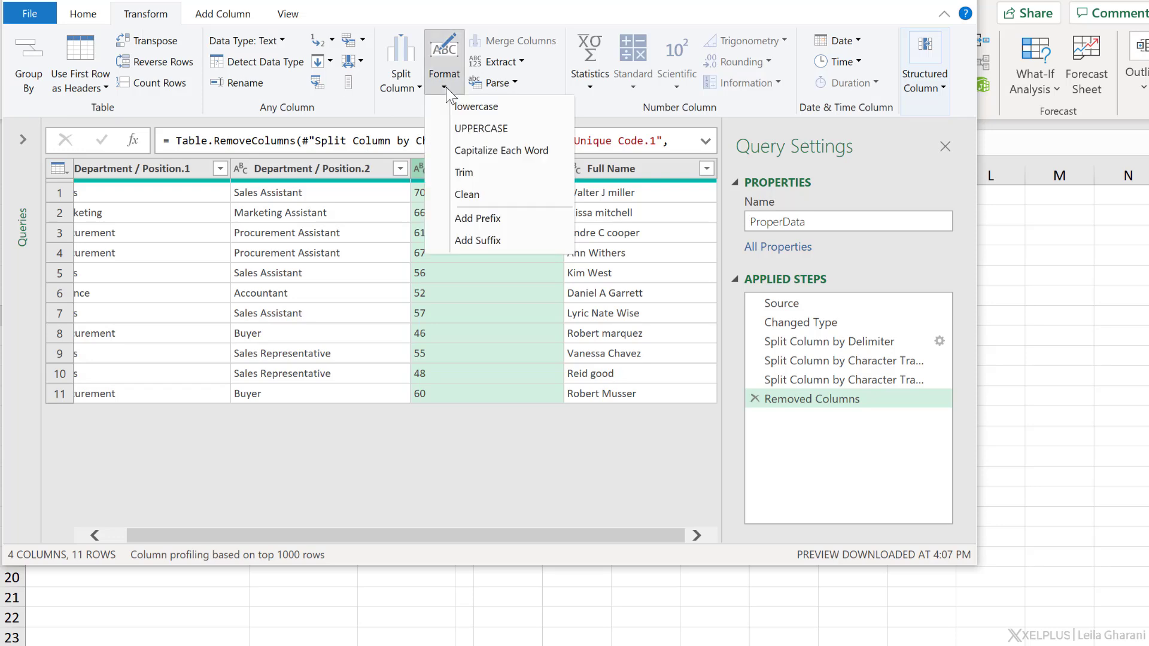
click(478, 219)
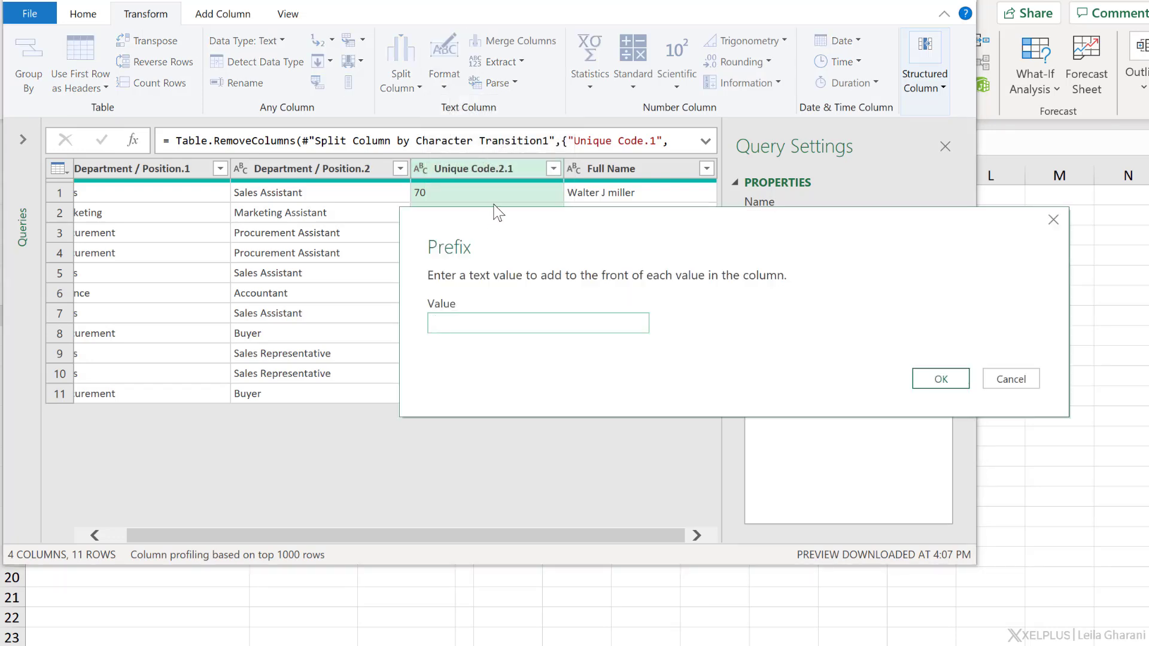
text(E-)
key(Return)
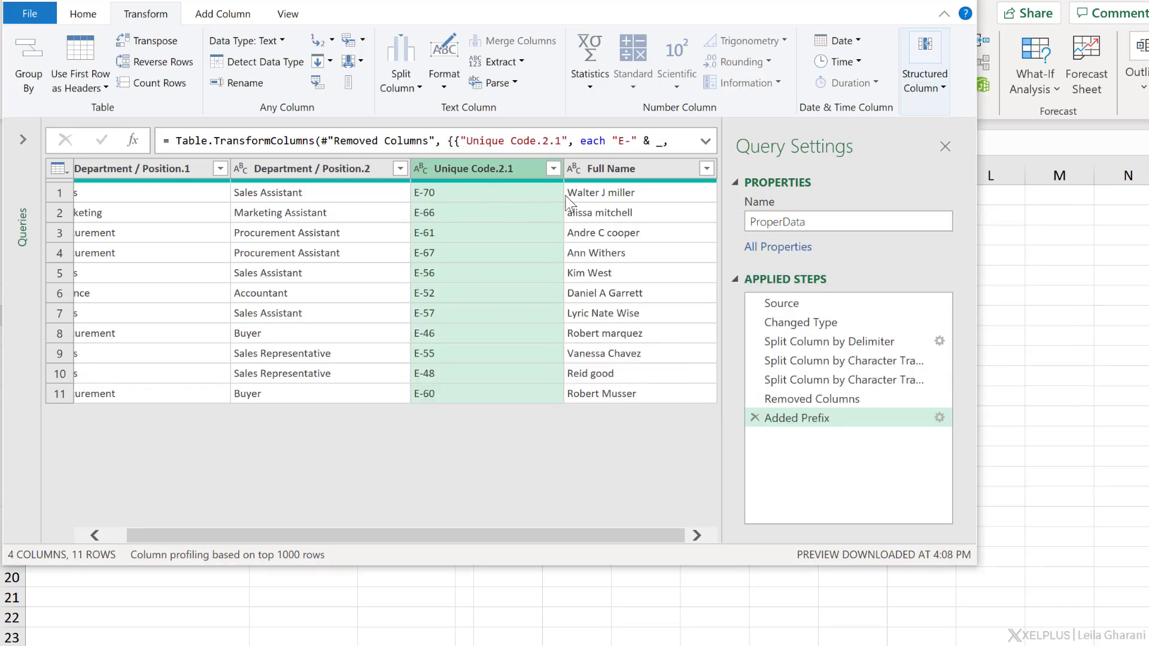
click(616, 195)
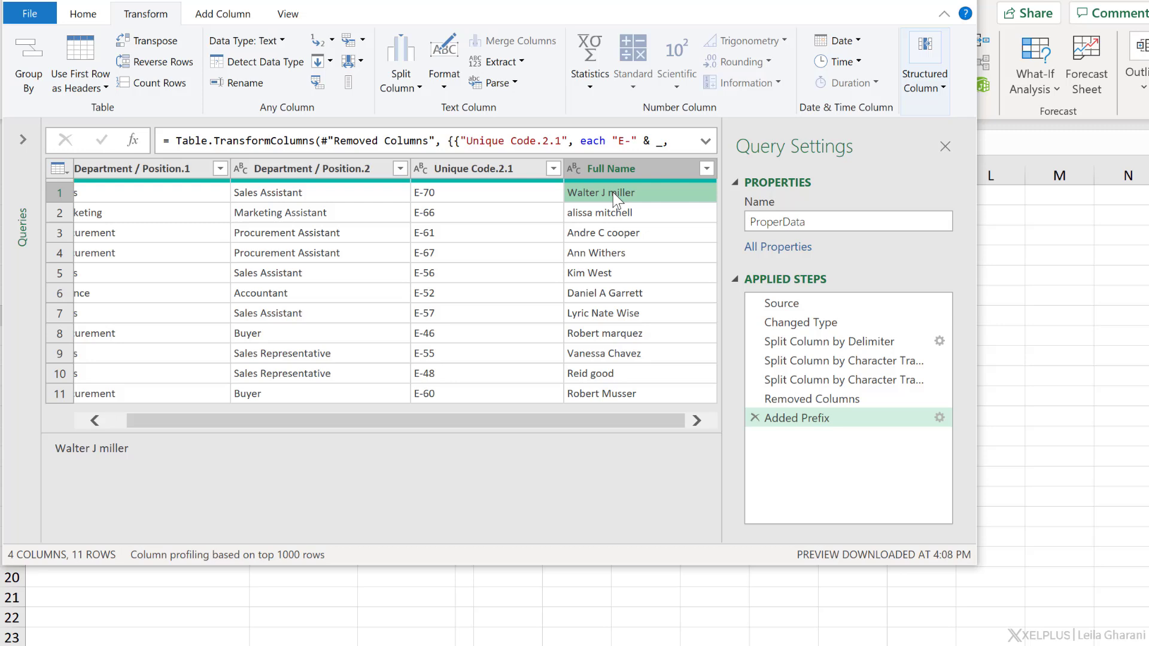
Step: Add a Text Before Delimiter column using a space, giving first names like Walter, alissa and Andre
click(634, 169)
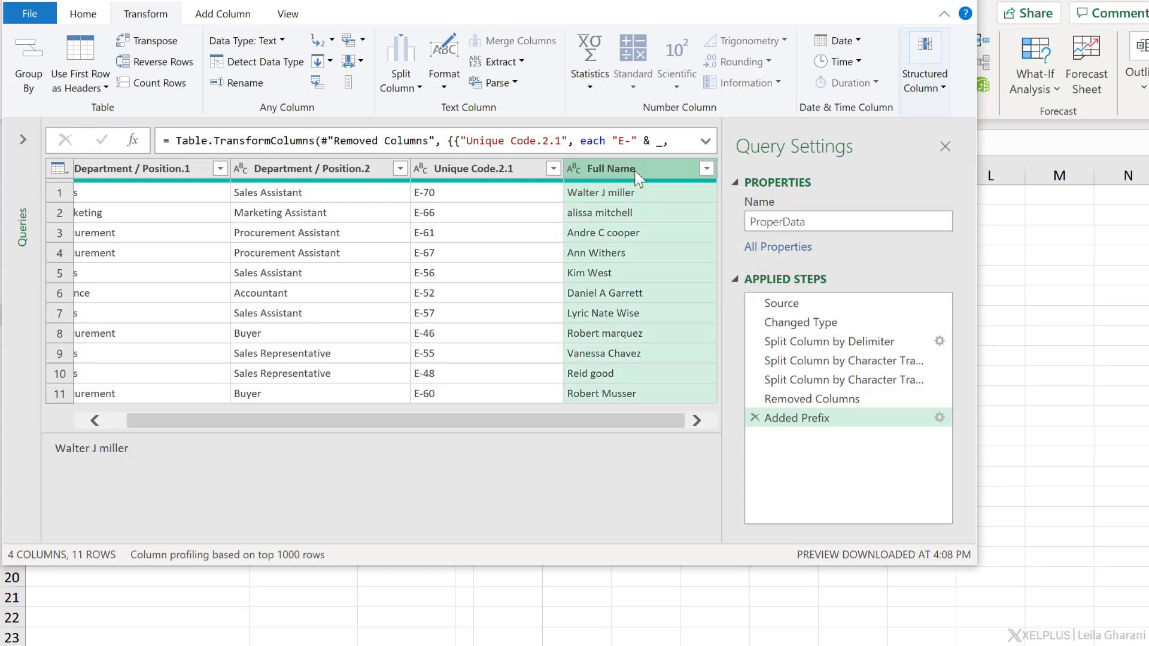
click(519, 62)
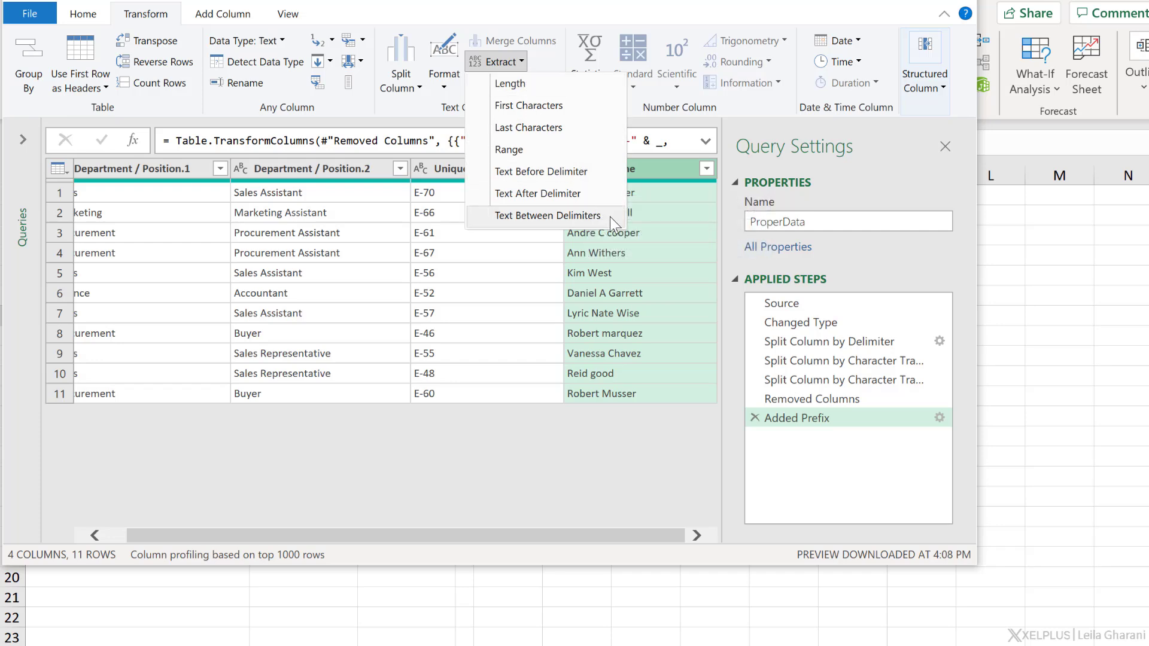
click(661, 223)
click(652, 213)
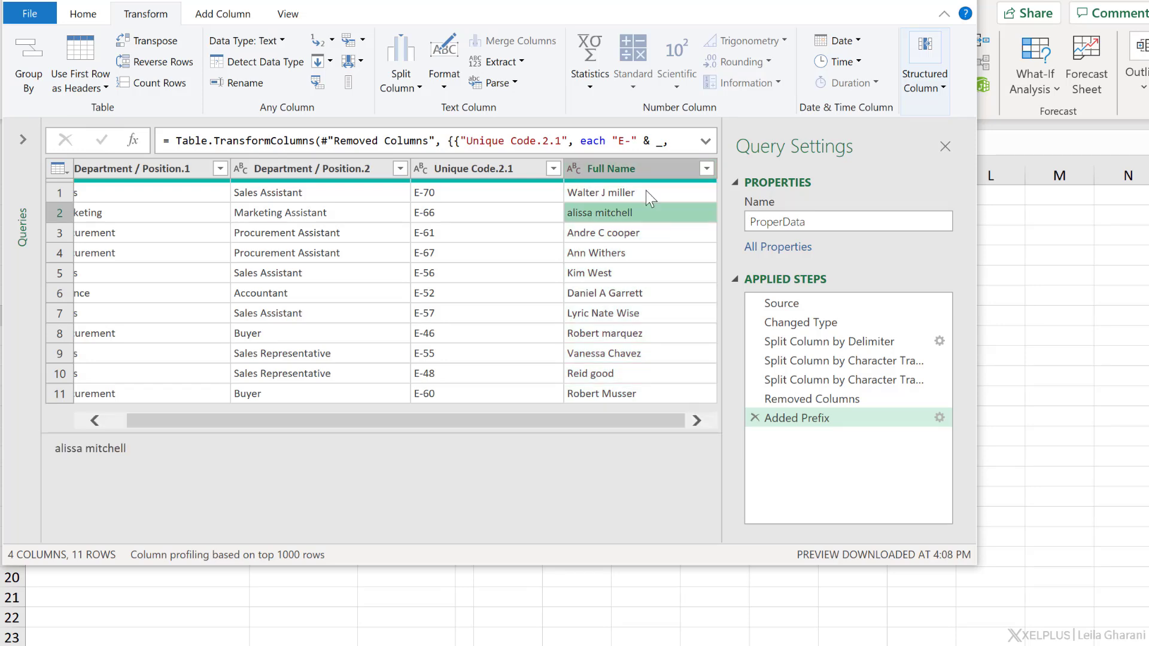
click(637, 173)
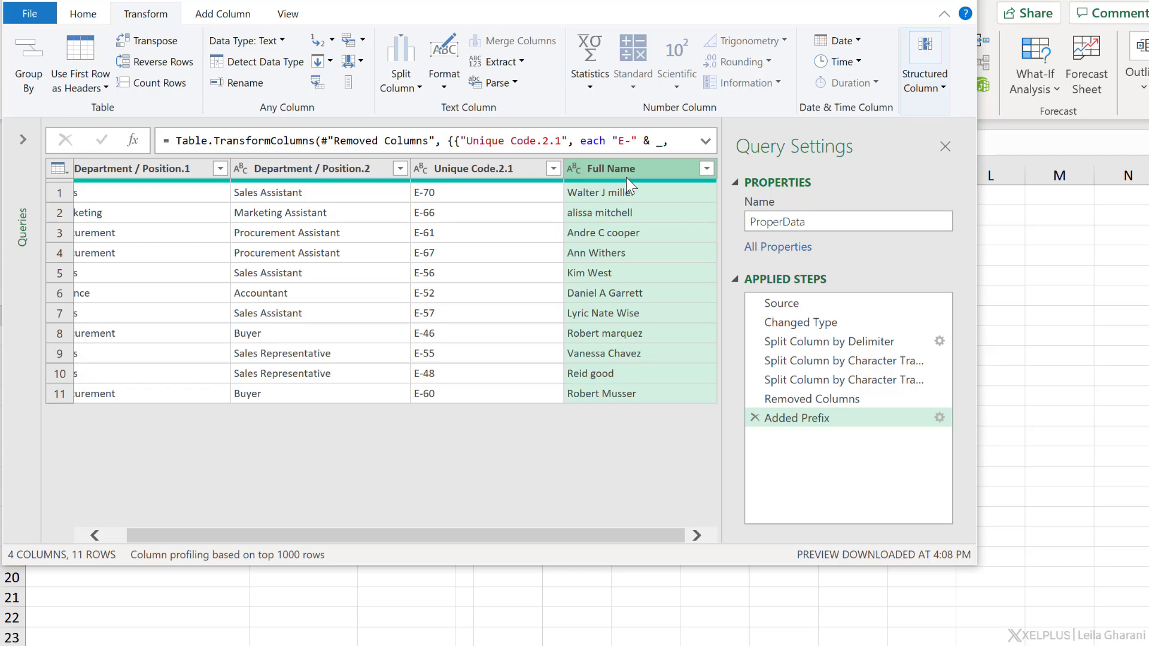
click(216, 14)
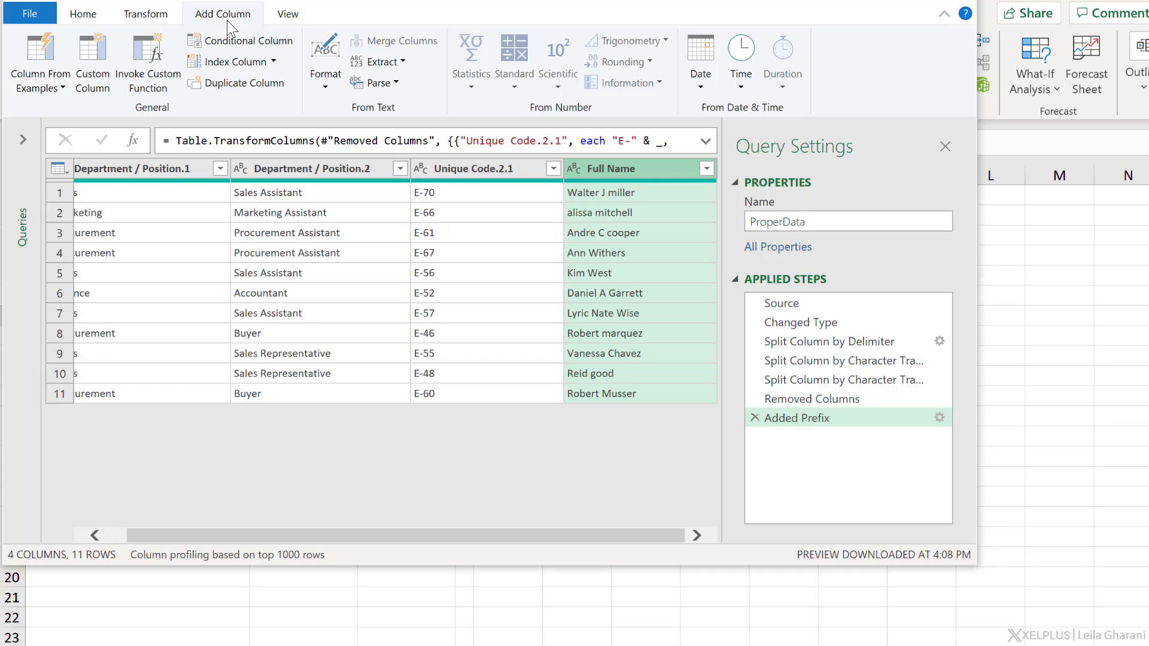
click(405, 62)
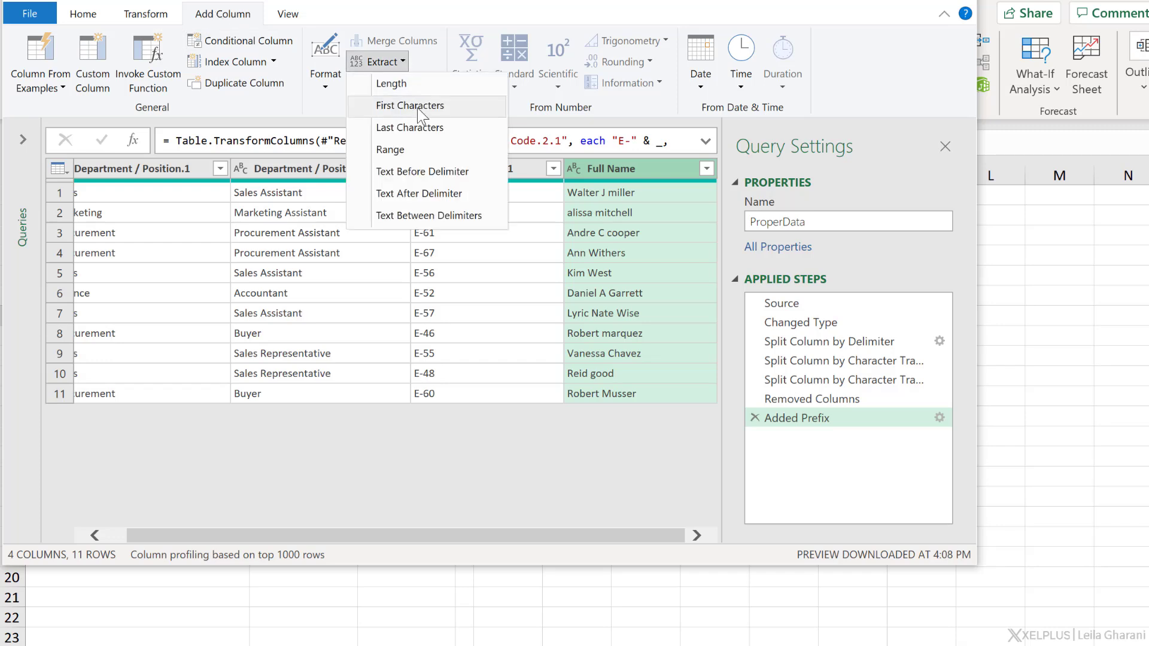
click(439, 171)
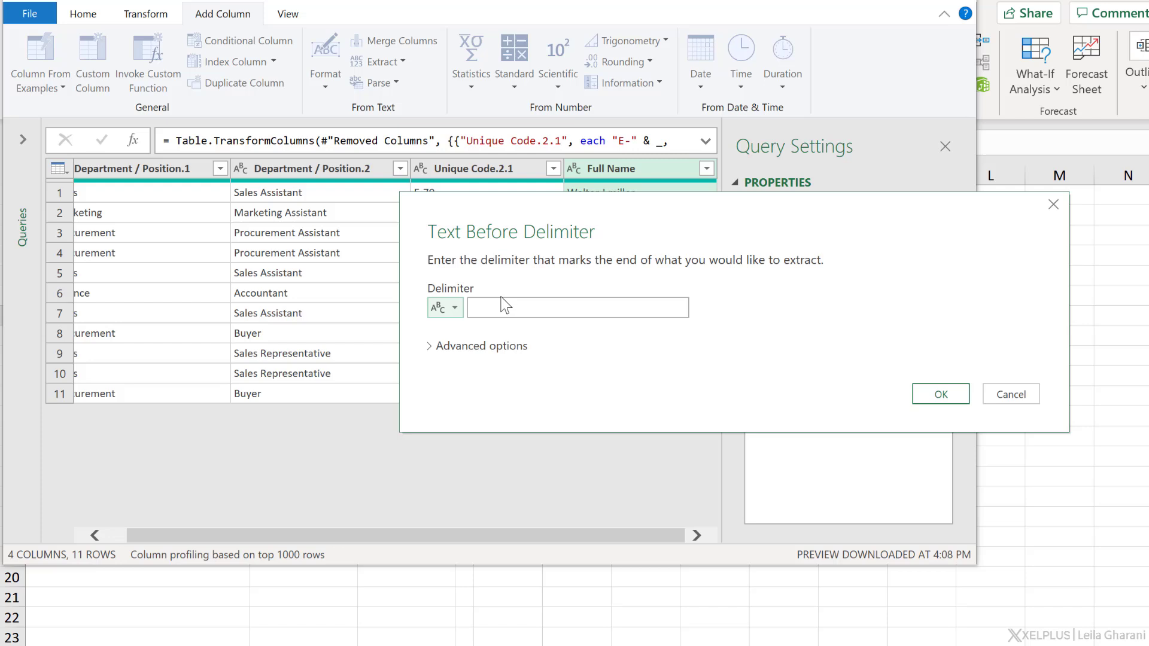
click(503, 308)
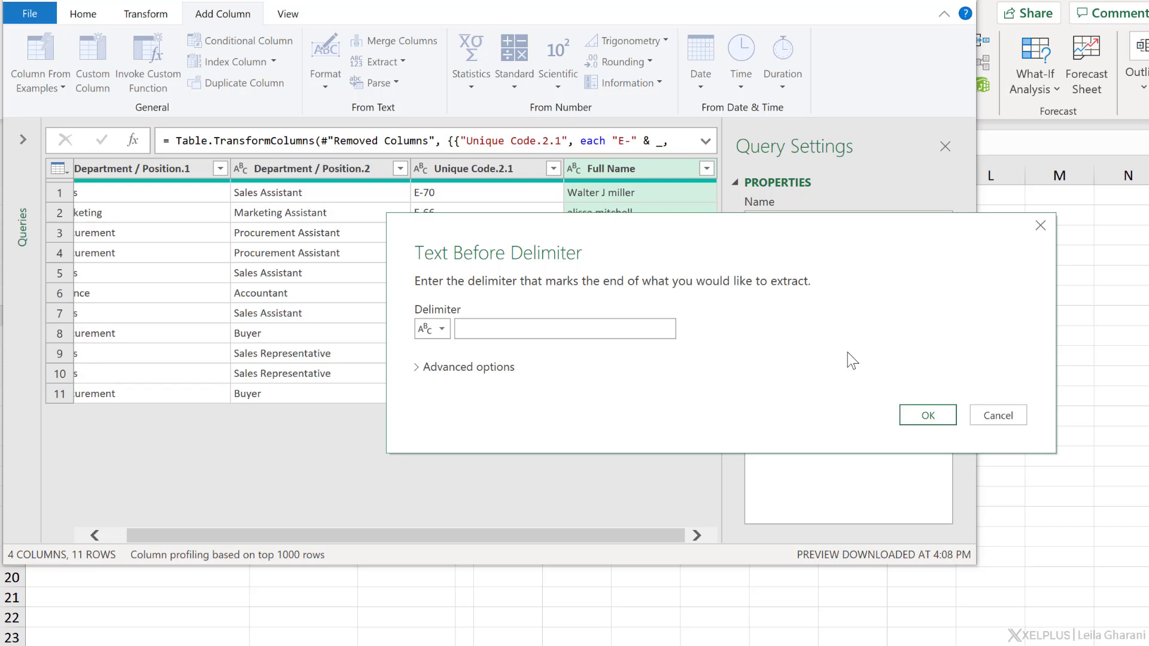
click(924, 415)
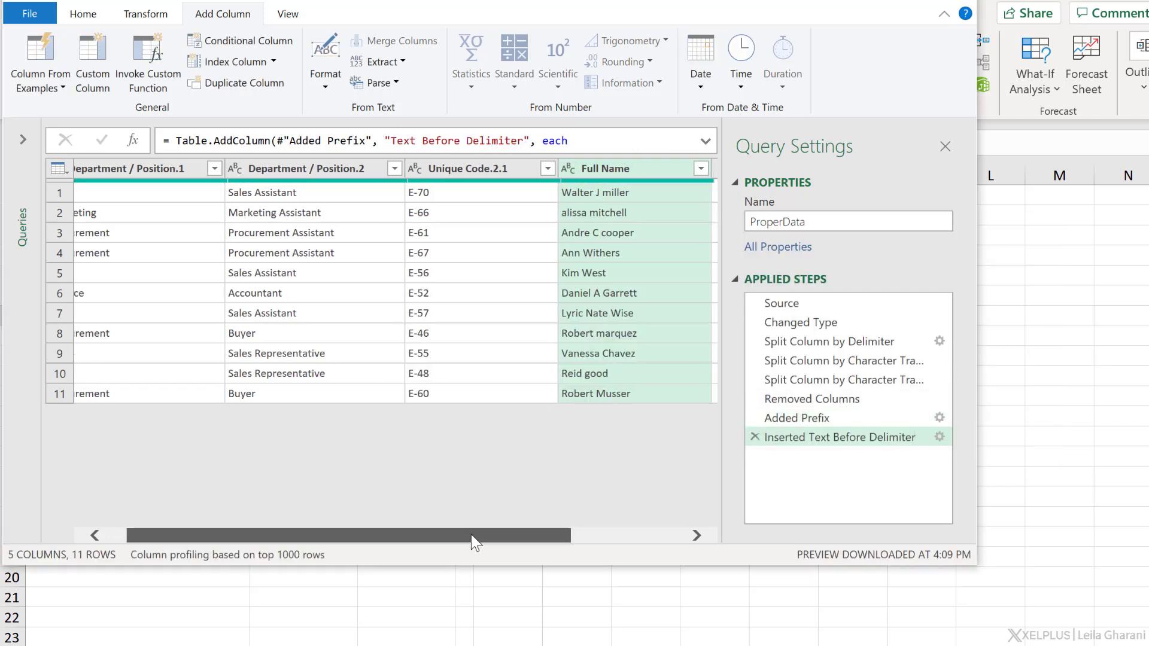
drag(471, 533, 590, 534)
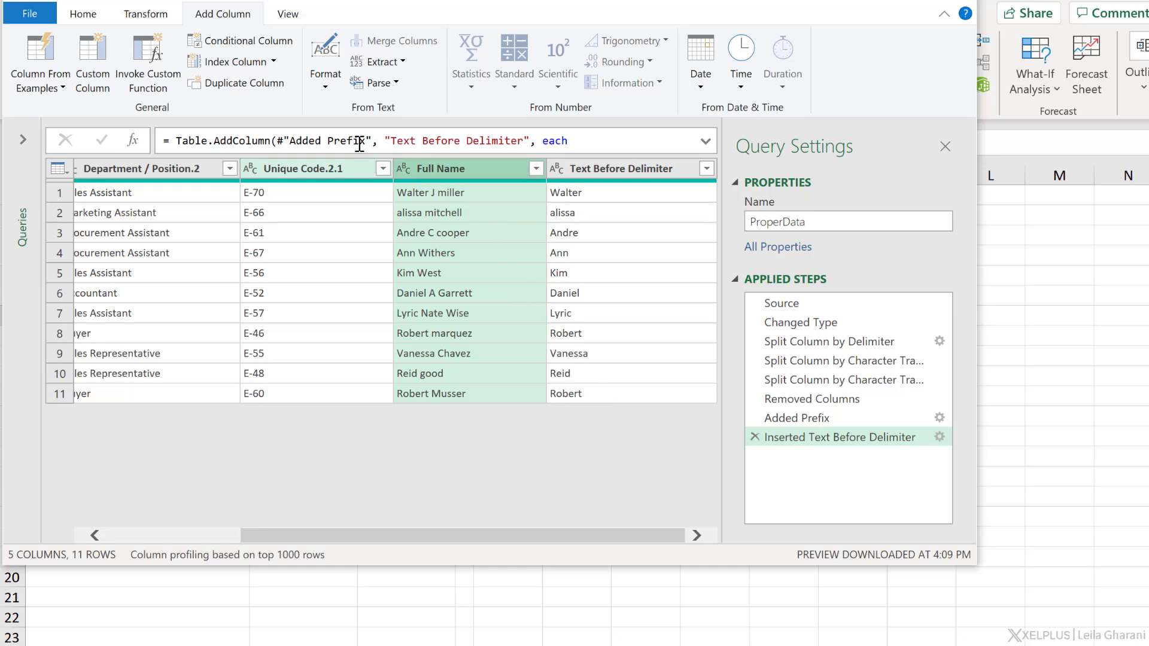
Step: Replace Full Name with the text after the last space, leaving surnames like miller and mitchell
click(405, 63)
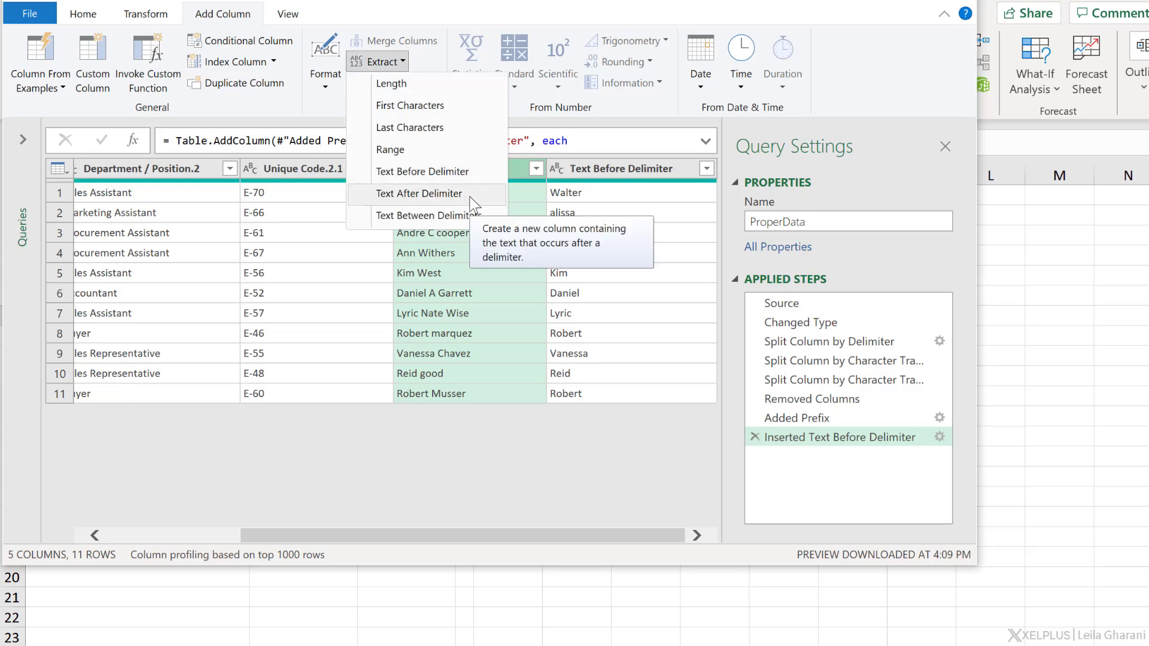
click(522, 171)
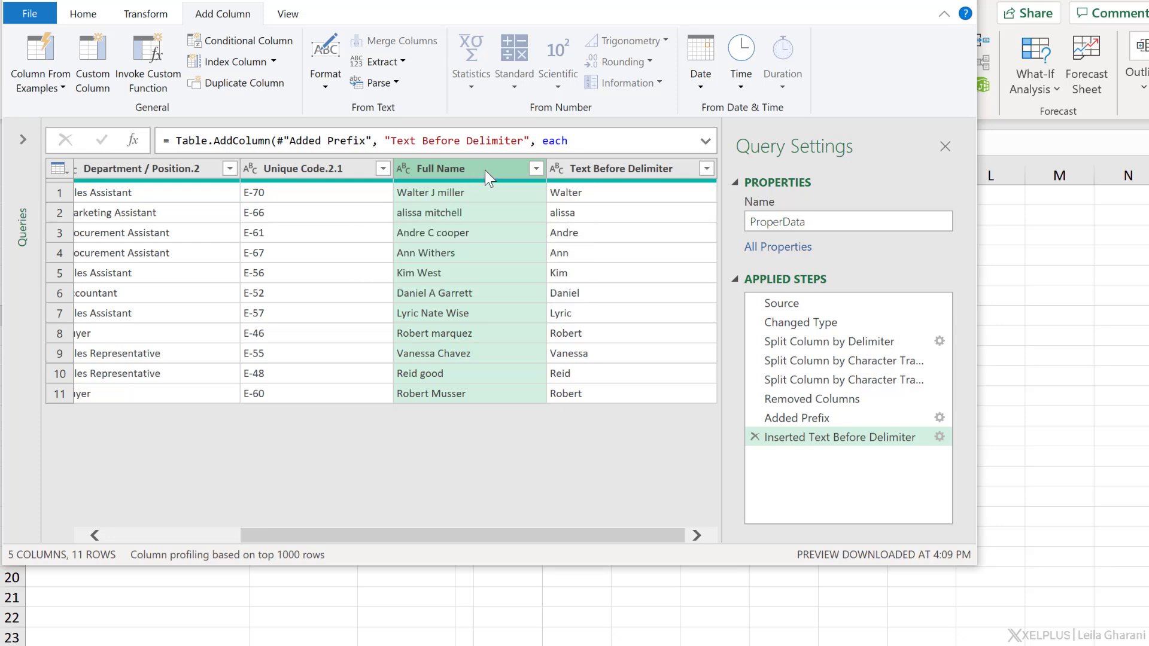
click(142, 12)
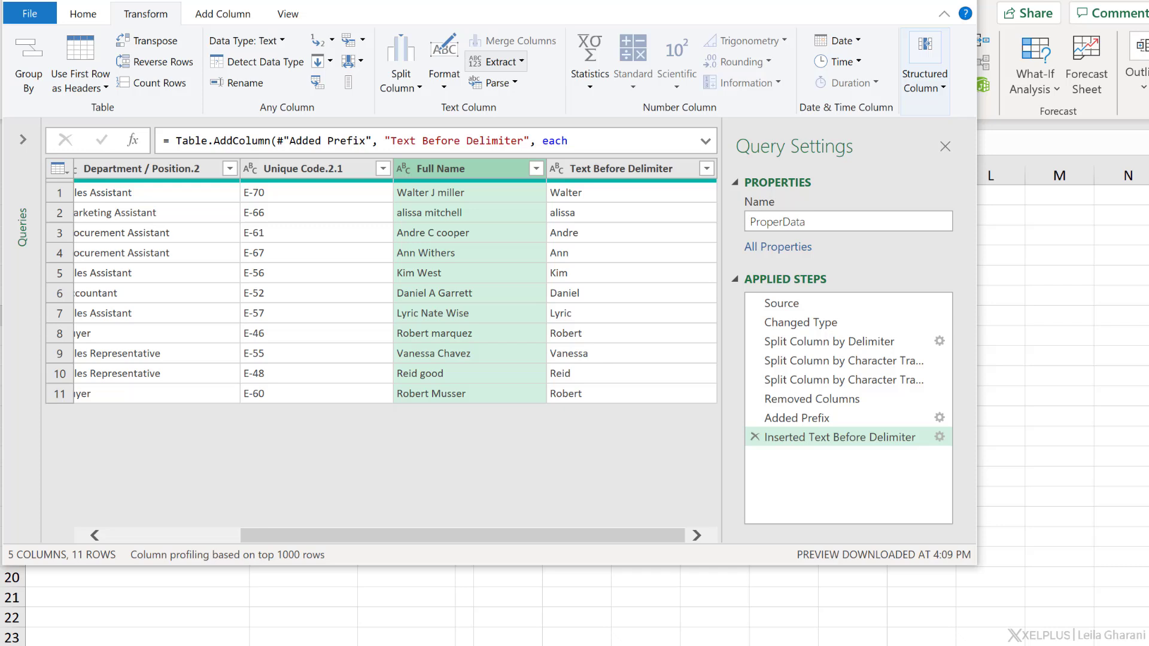
click(496, 61)
click(556, 191)
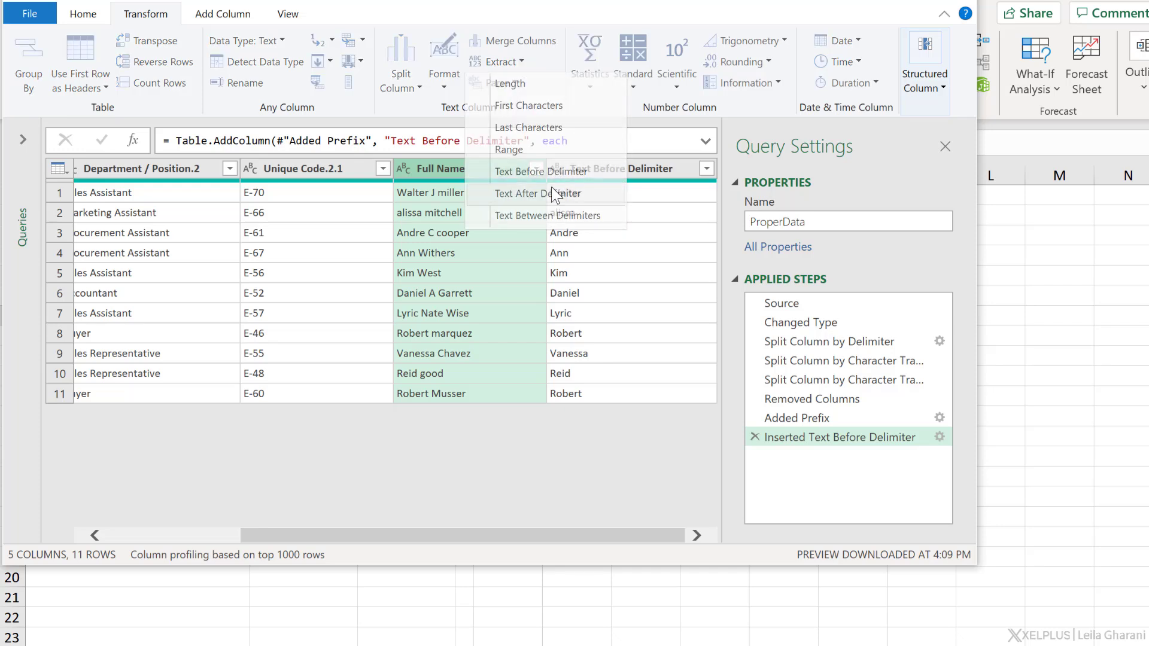
click(521, 307)
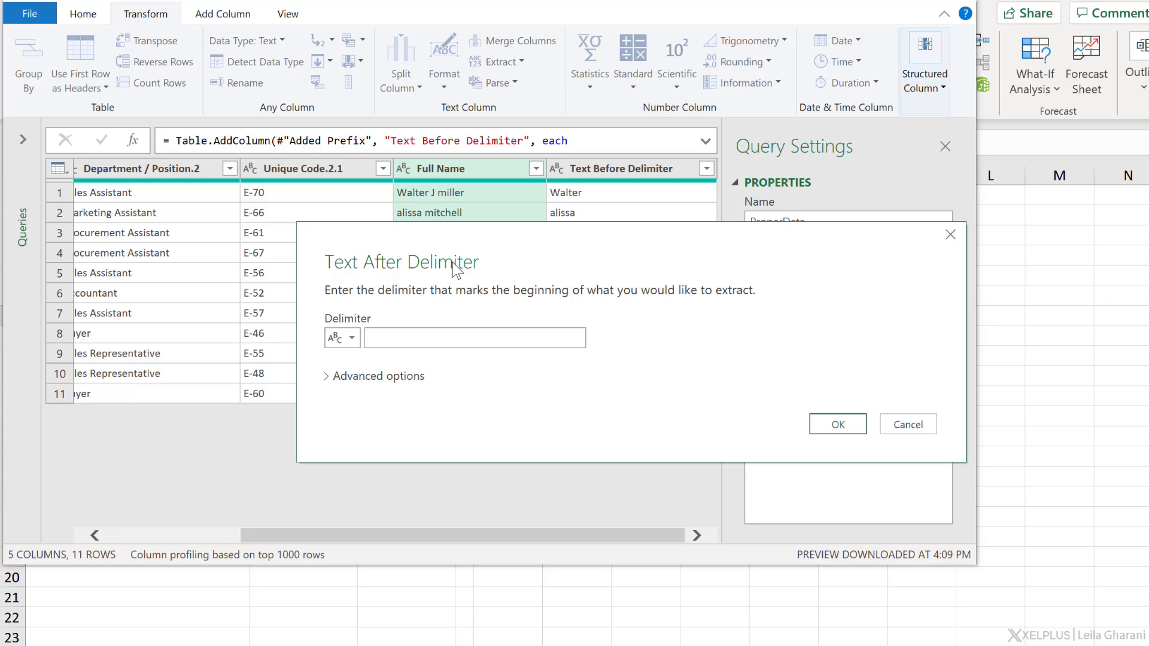
click(380, 382)
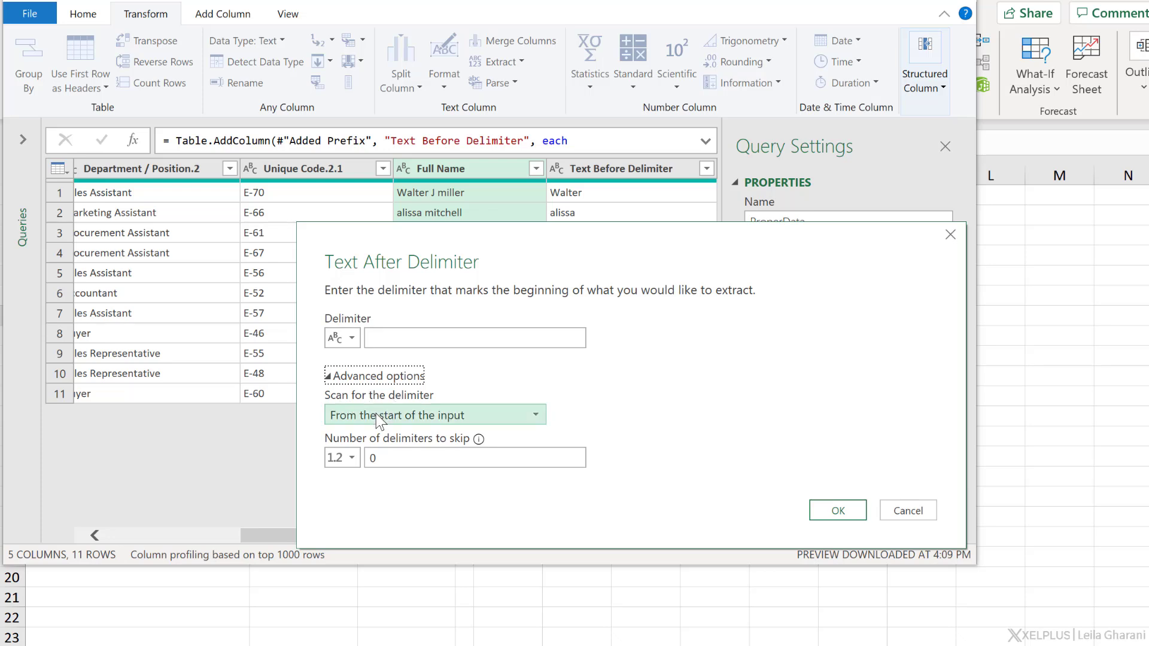
click(422, 413)
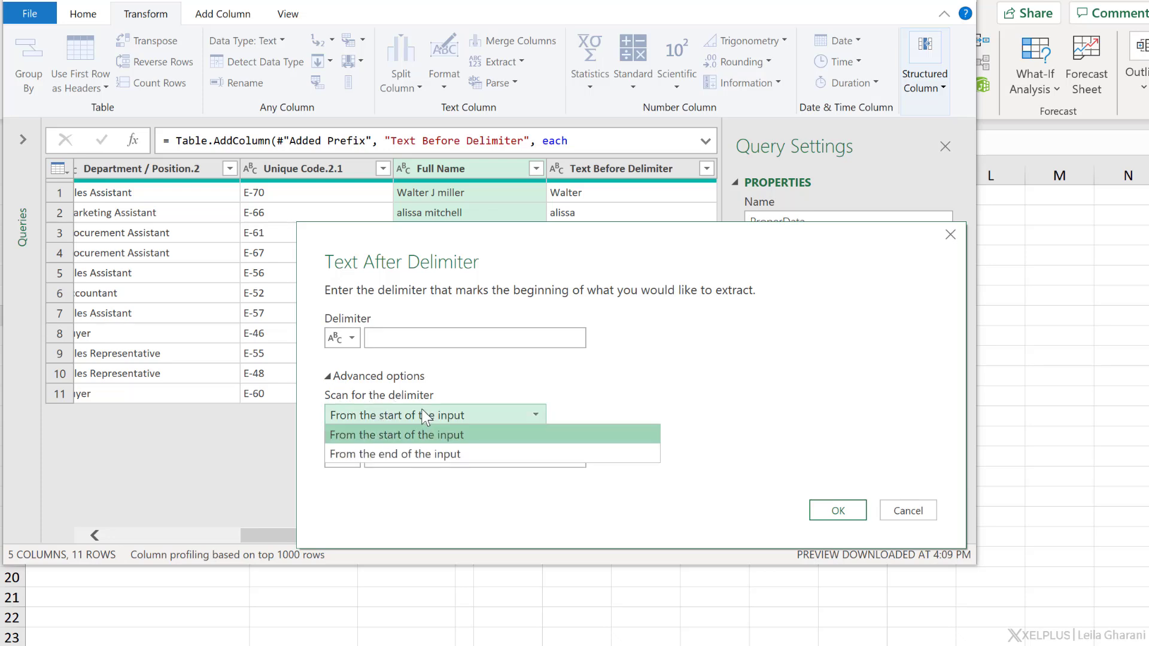
click(404, 453)
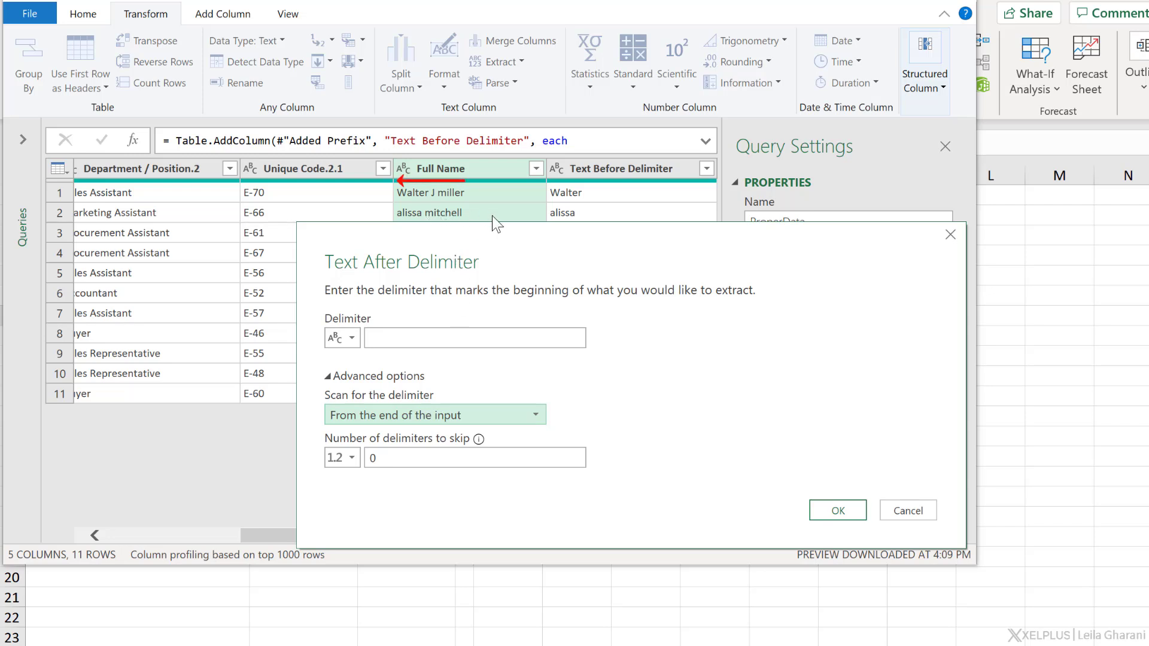
click(823, 507)
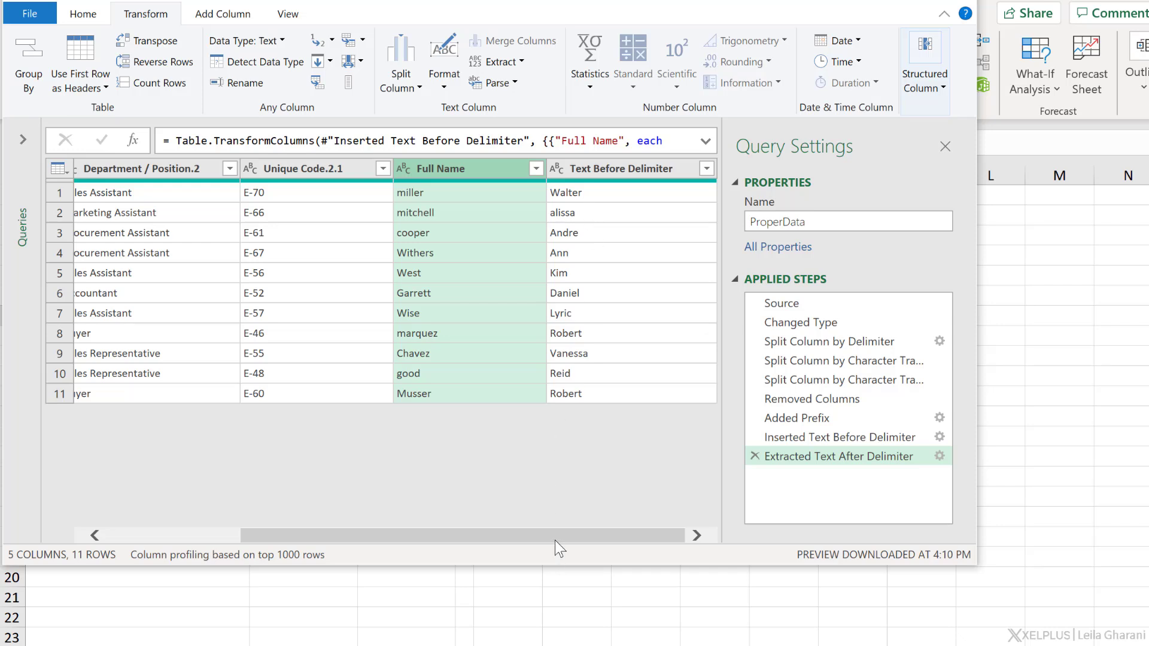
click(597, 175)
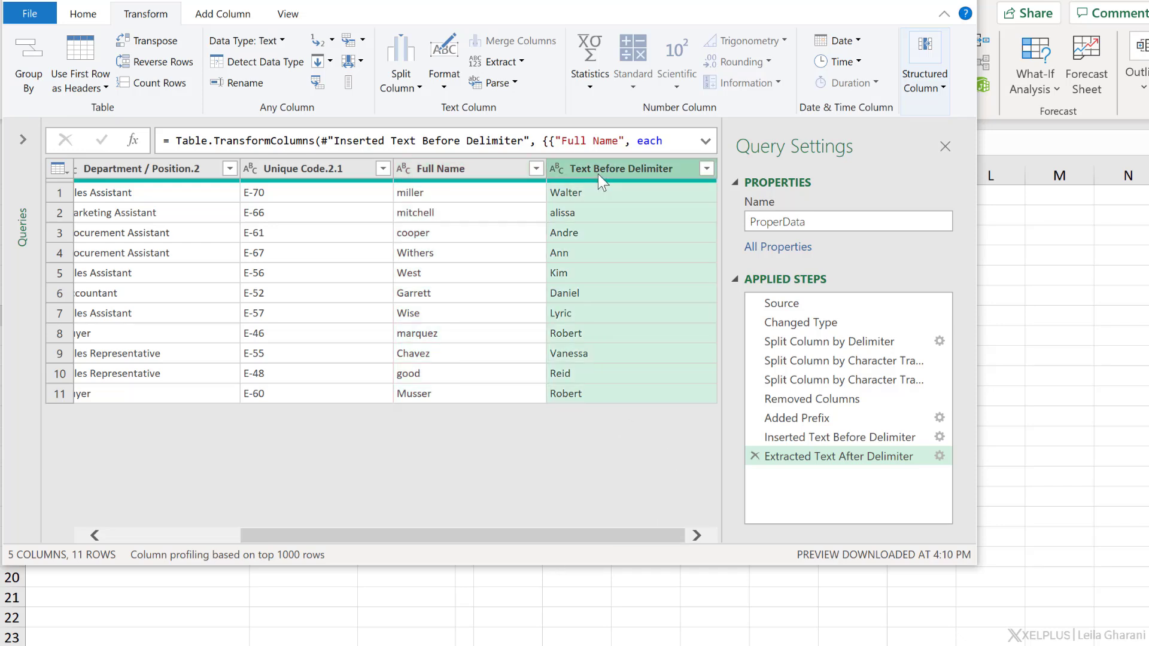
right_click(604, 171)
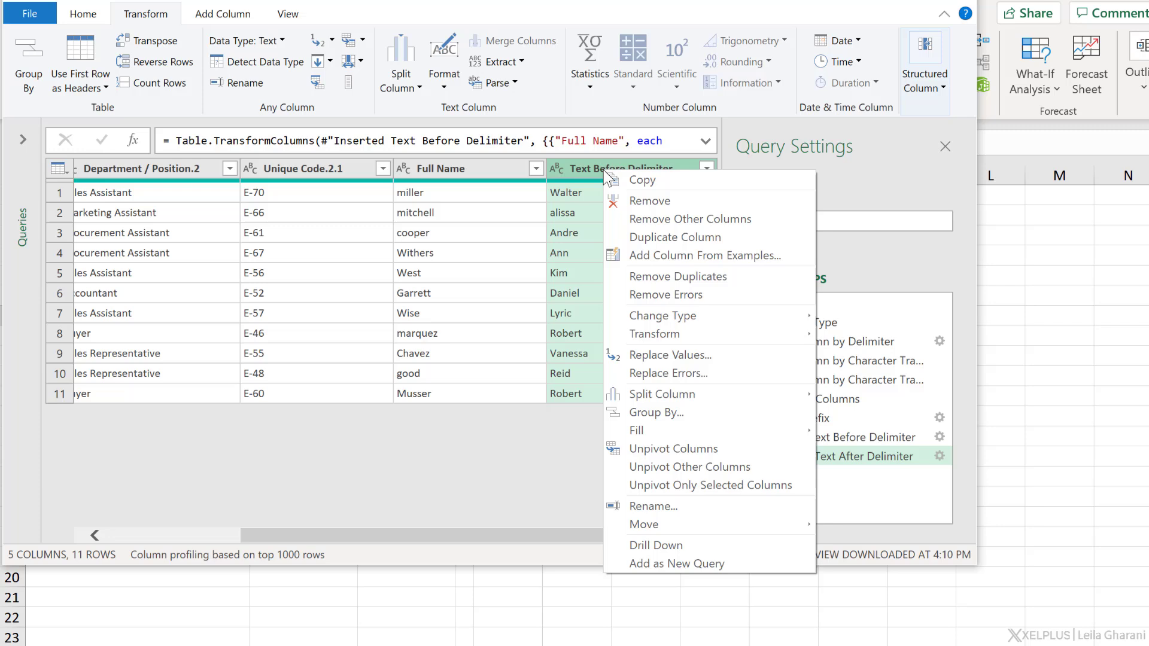
click(637, 237)
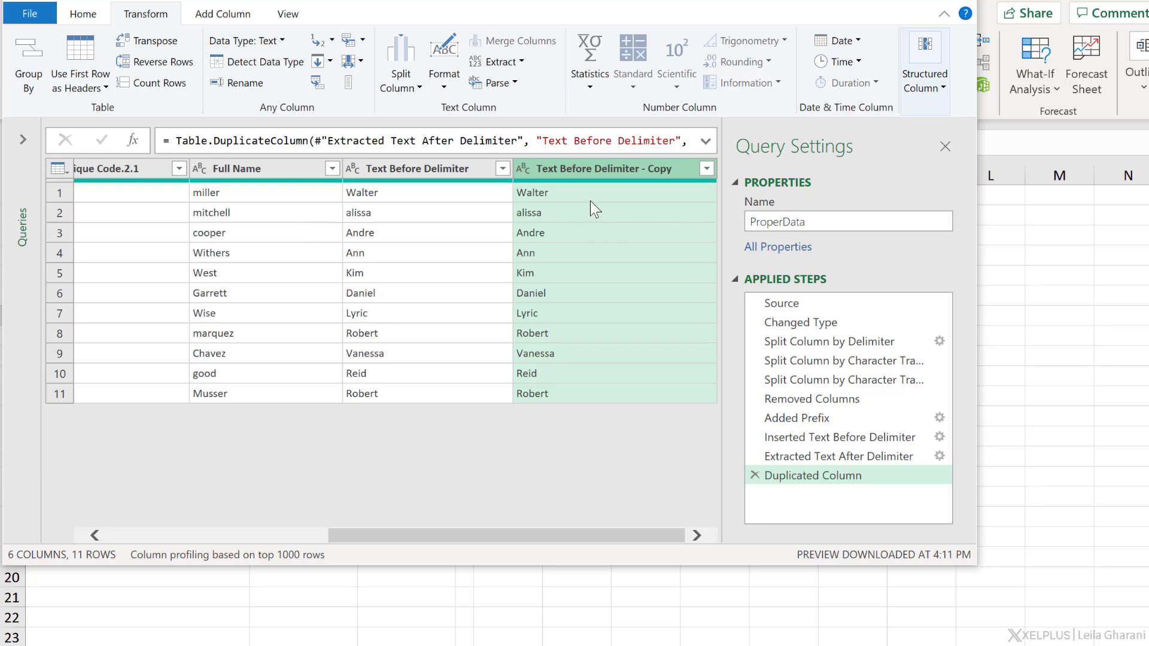
click(754, 475)
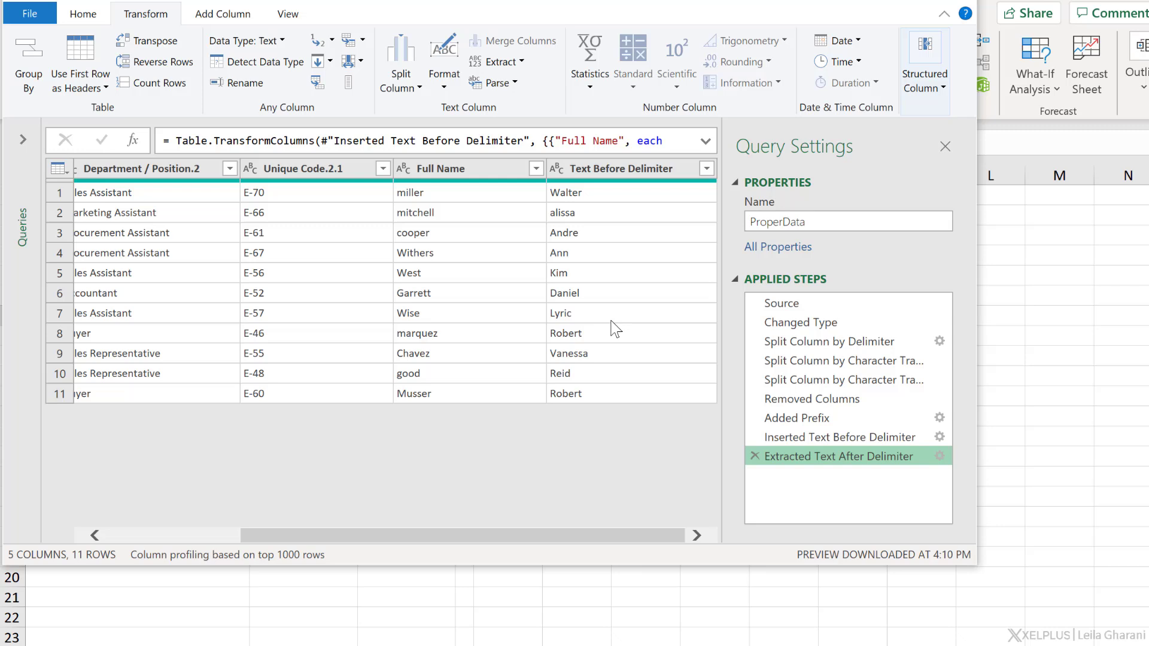
Step: Apply Capitalize Each Word to the Full Name and Text Before Delimiter columns
click(498, 191)
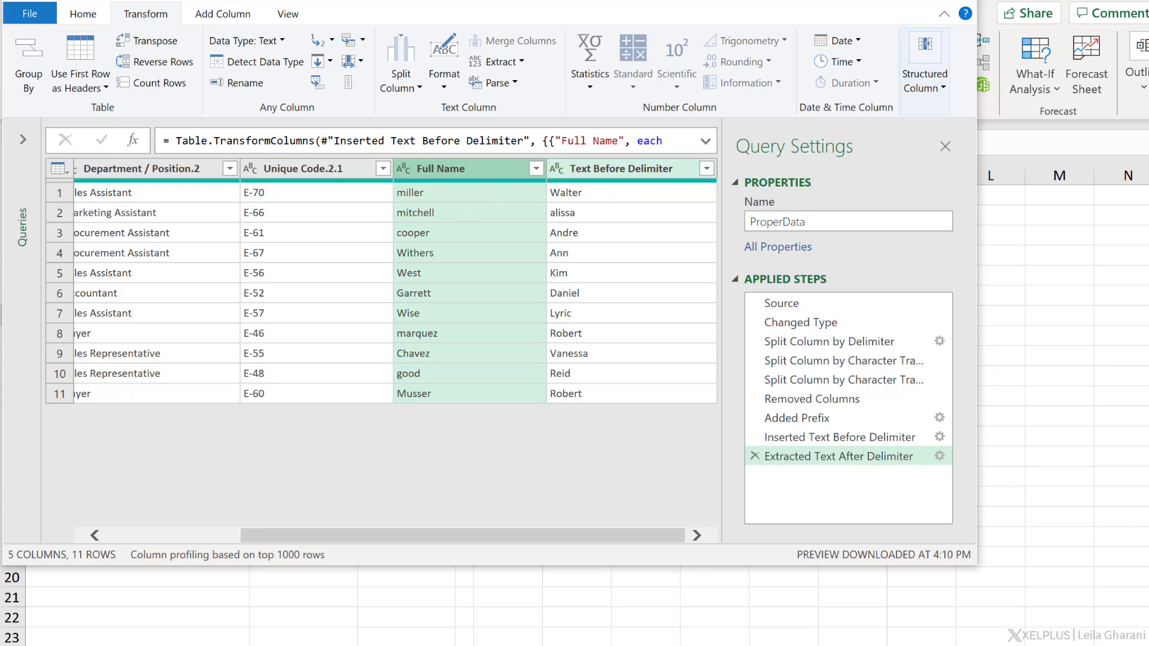
ctrl+click(593, 170)
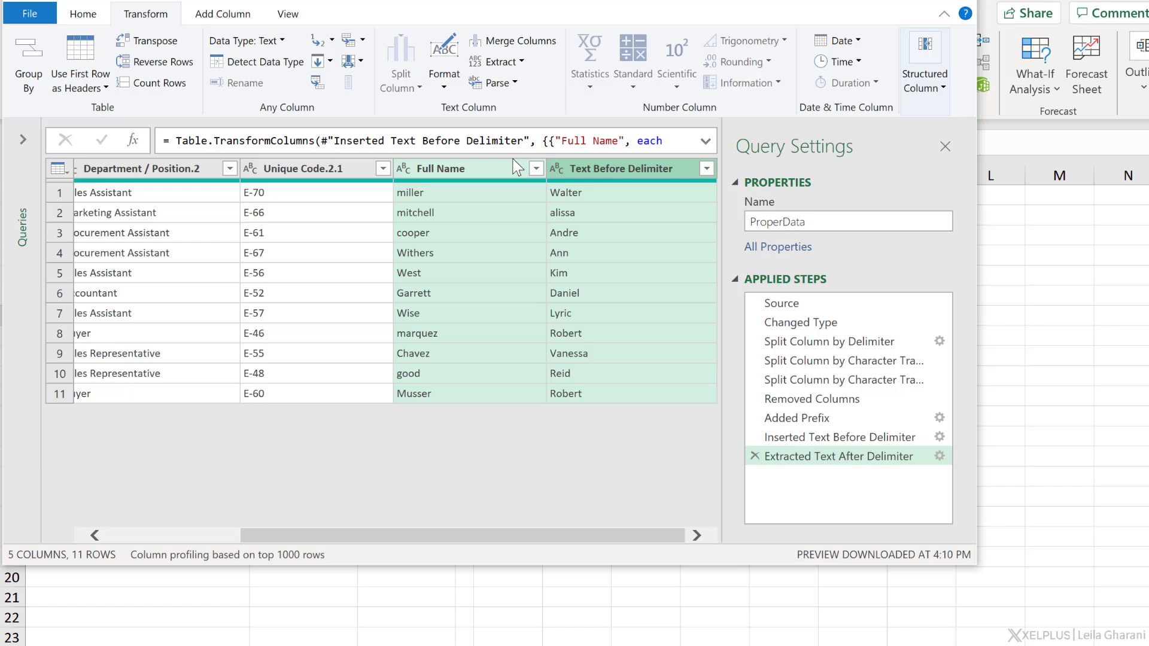
click(445, 79)
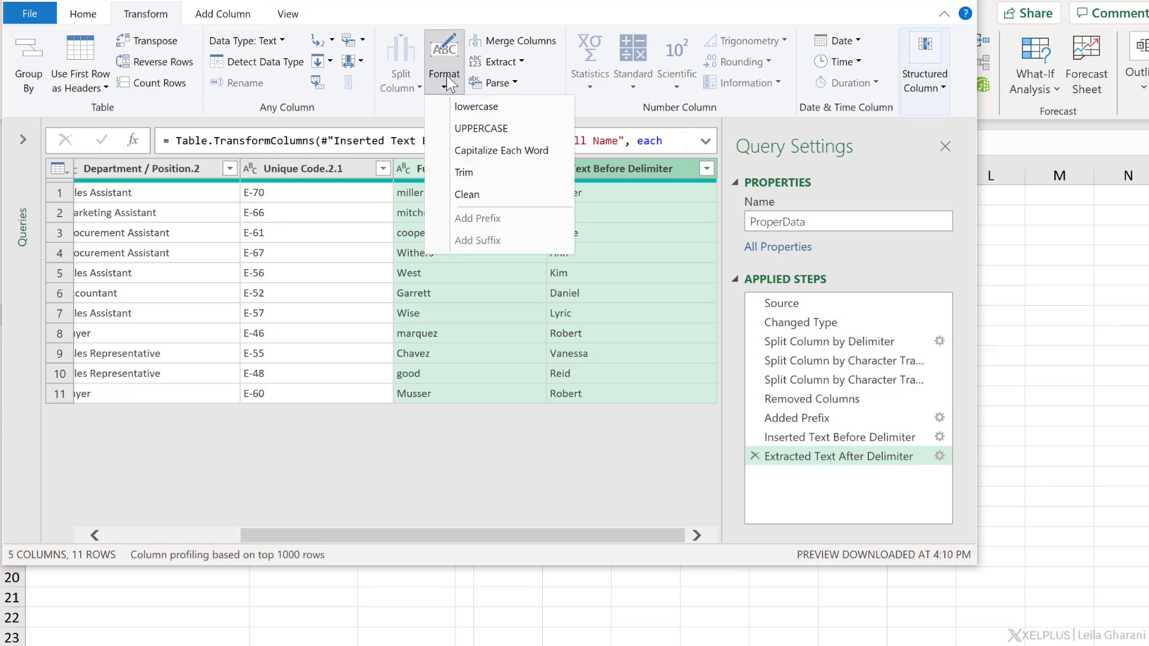
click(491, 153)
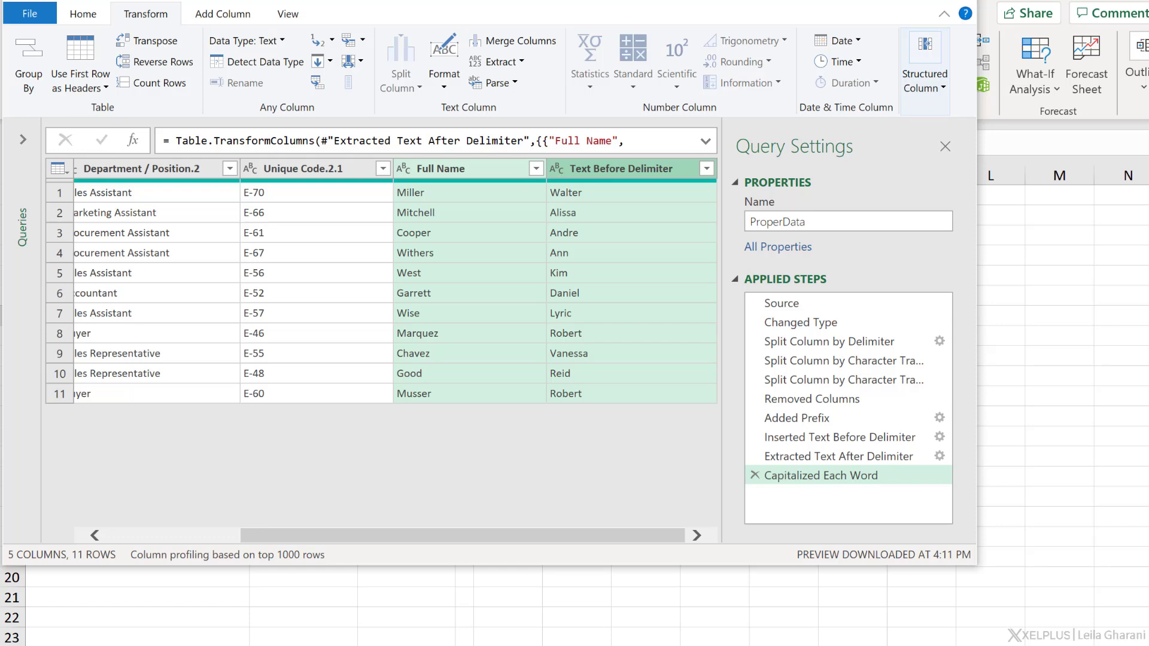
Step: Rename Text Before Delimiter to First Name, Full Name to Last Name, and Unique Code.2.1 to ID
double_click(588, 169)
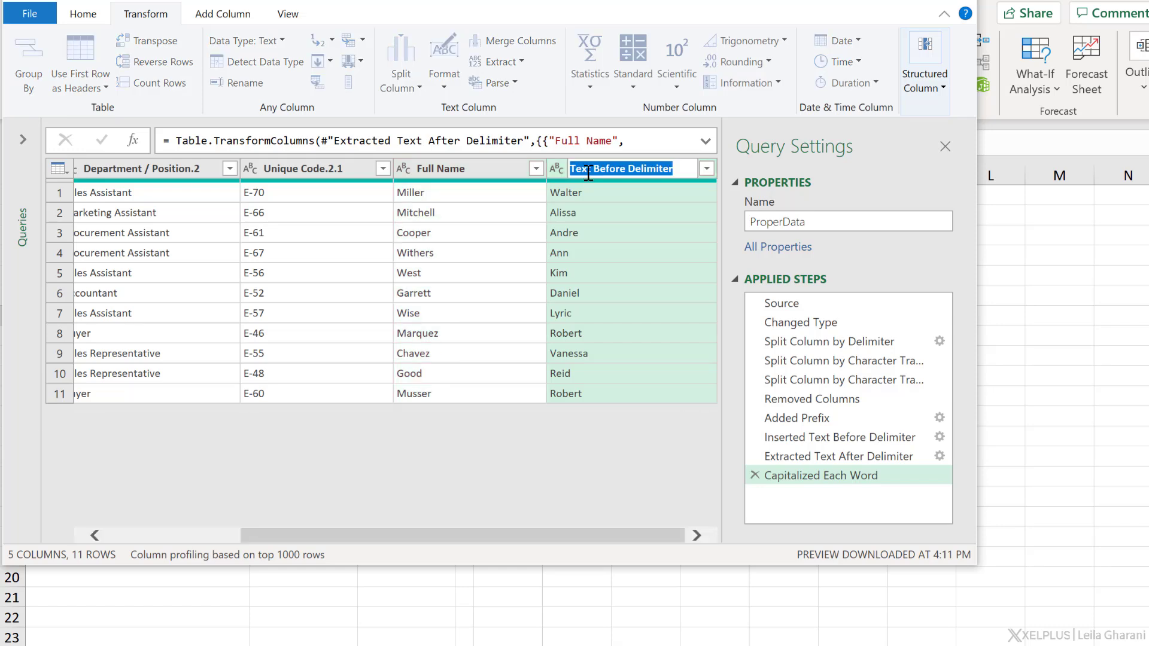
text(First Name)
key(Return)
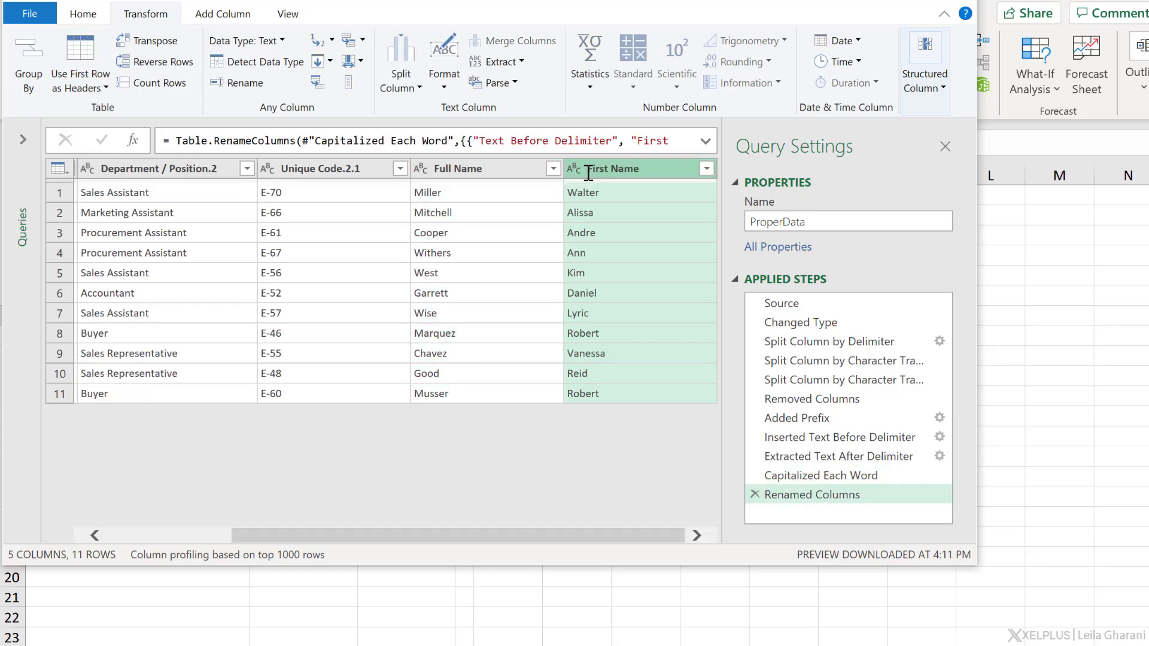
click(509, 167)
double_click(508, 168)
text(Last Name)
key(Return)
double_click(334, 168)
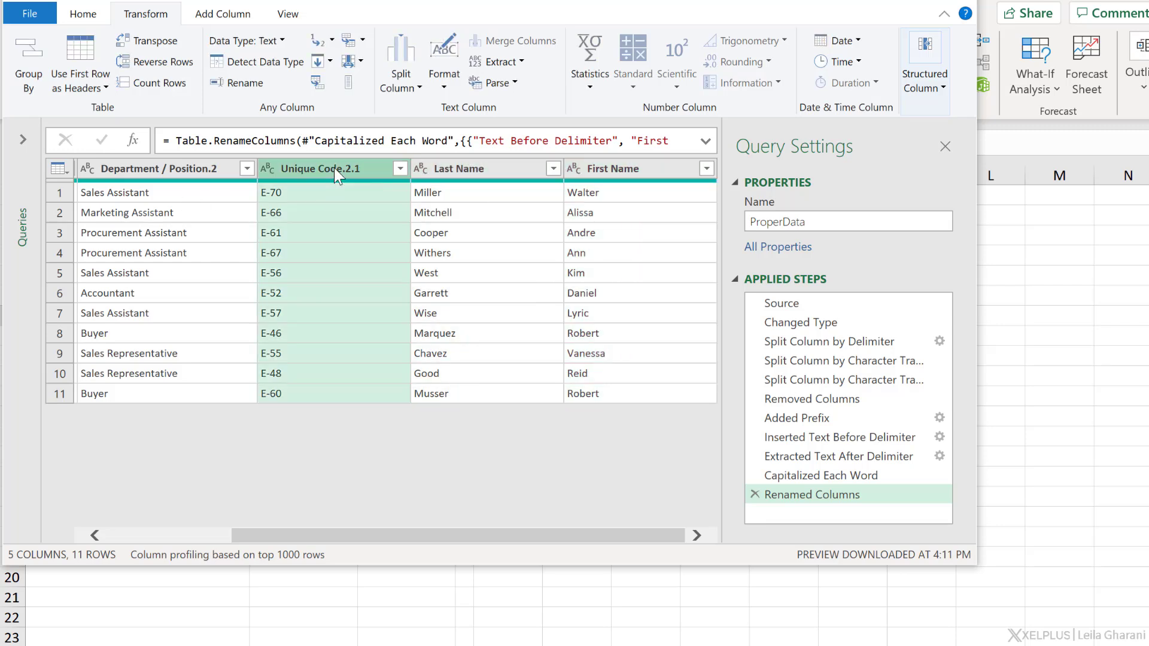
text(ID)
key(Return)
Step: Rename Department / Position.2 to Position and Department / Position.1 to Department
click(124, 167)
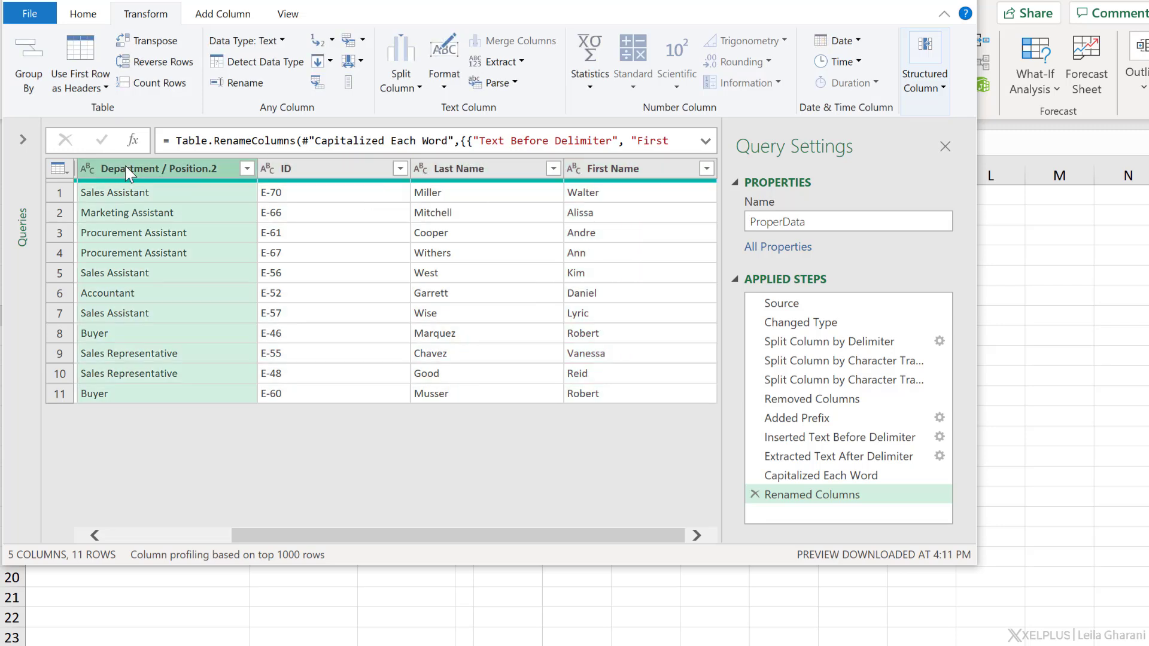
double_click(132, 169)
text(Position)
key(Return)
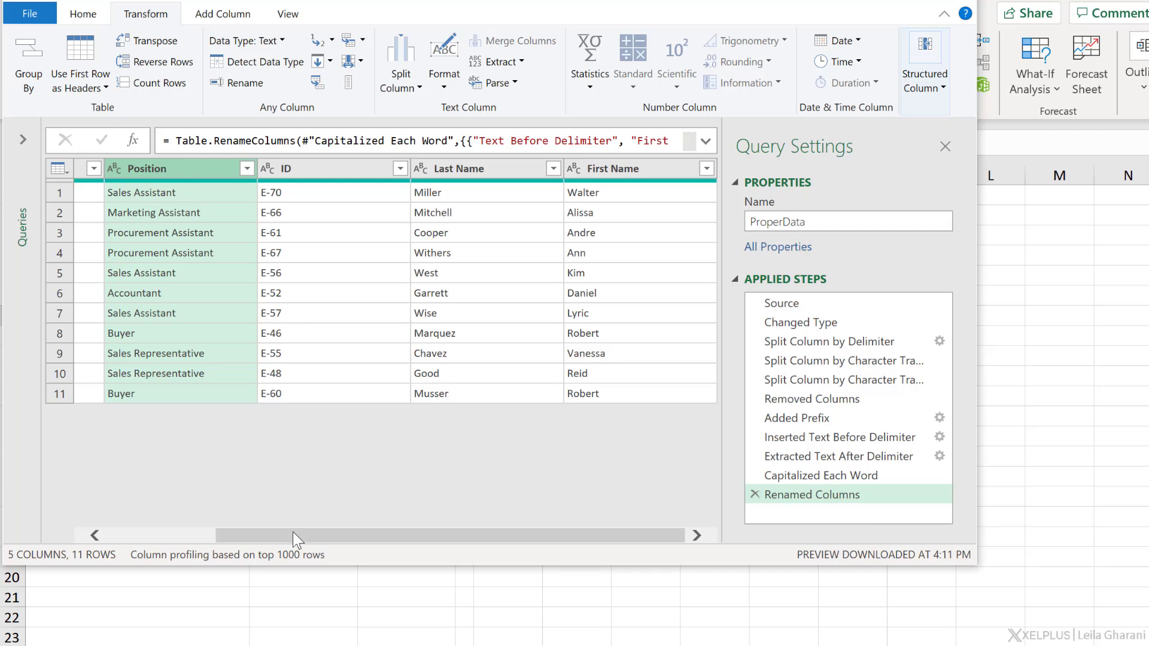
drag(293, 532, 152, 531)
double_click(186, 168)
drag(212, 168, 155, 168)
key(BackSpace)
key(Return)
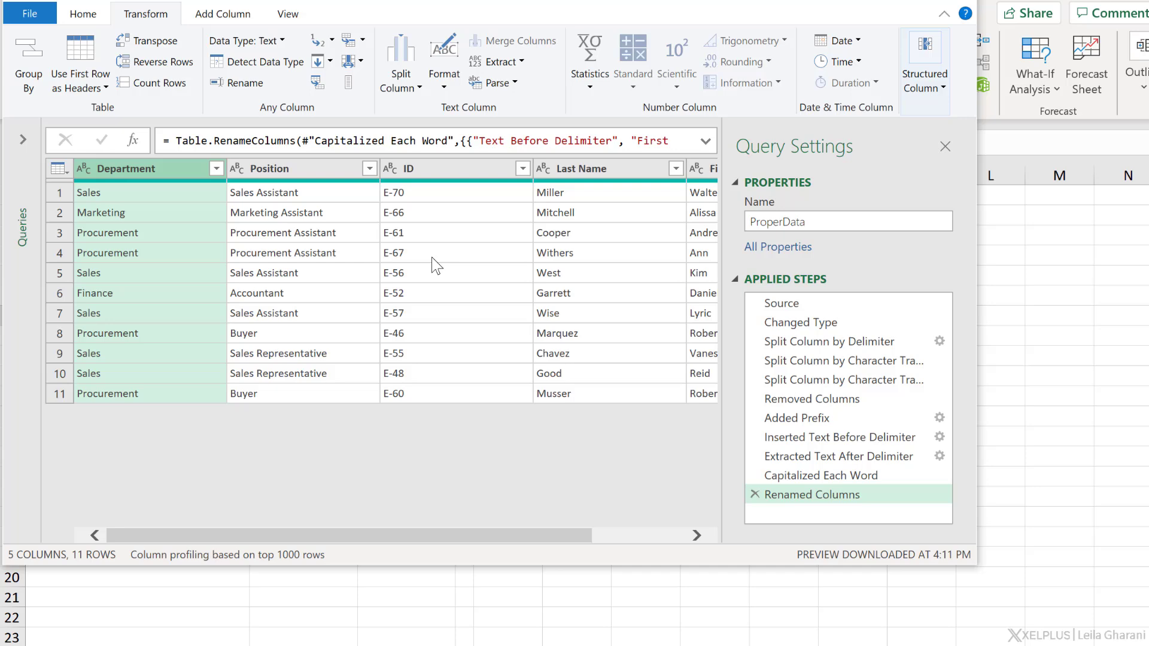
drag(459, 545, 637, 540)
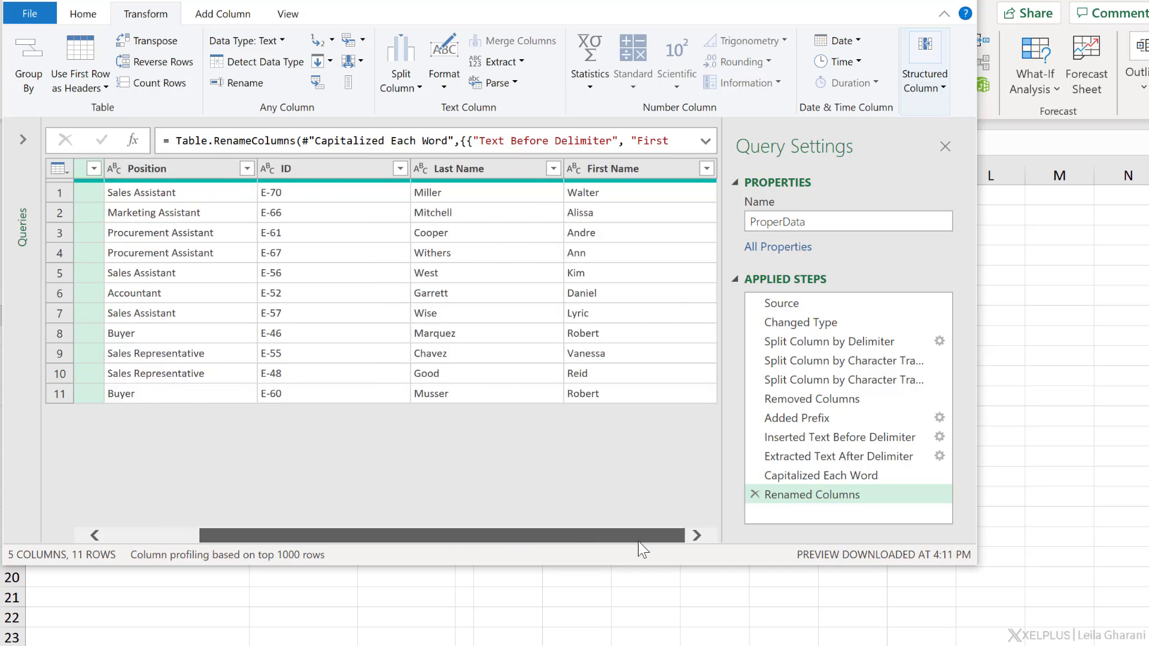
drag(471, 540, 378, 540)
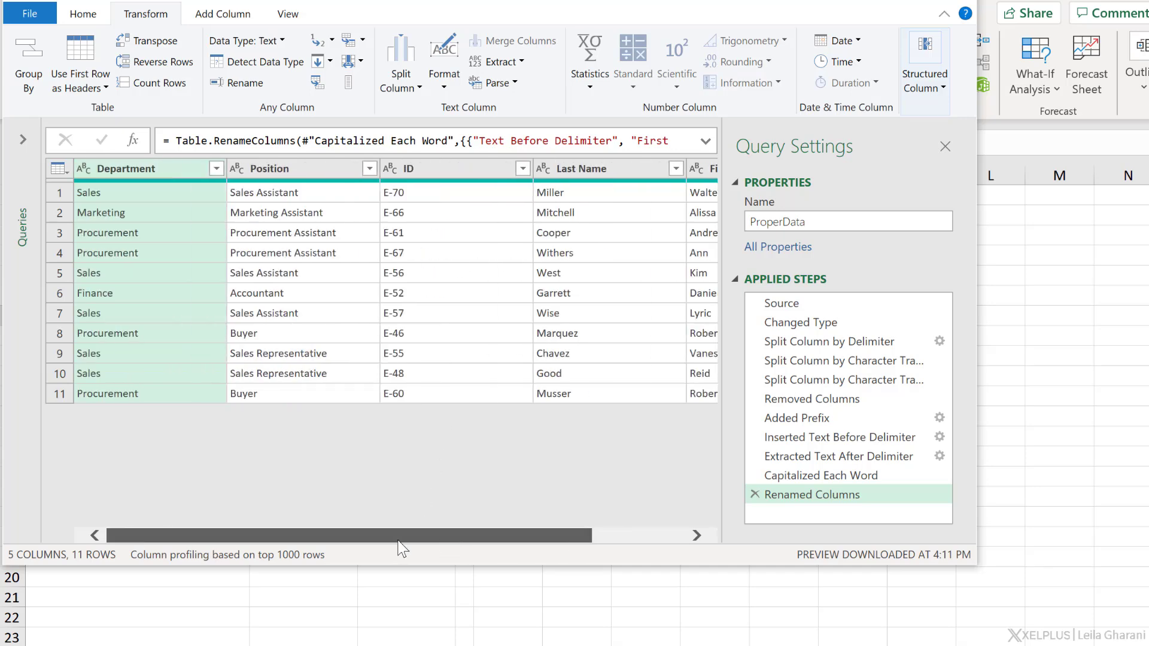
Step: Close & Load the query as a table on the existing worksheet at cell E3
click(164, 197)
click(82, 14)
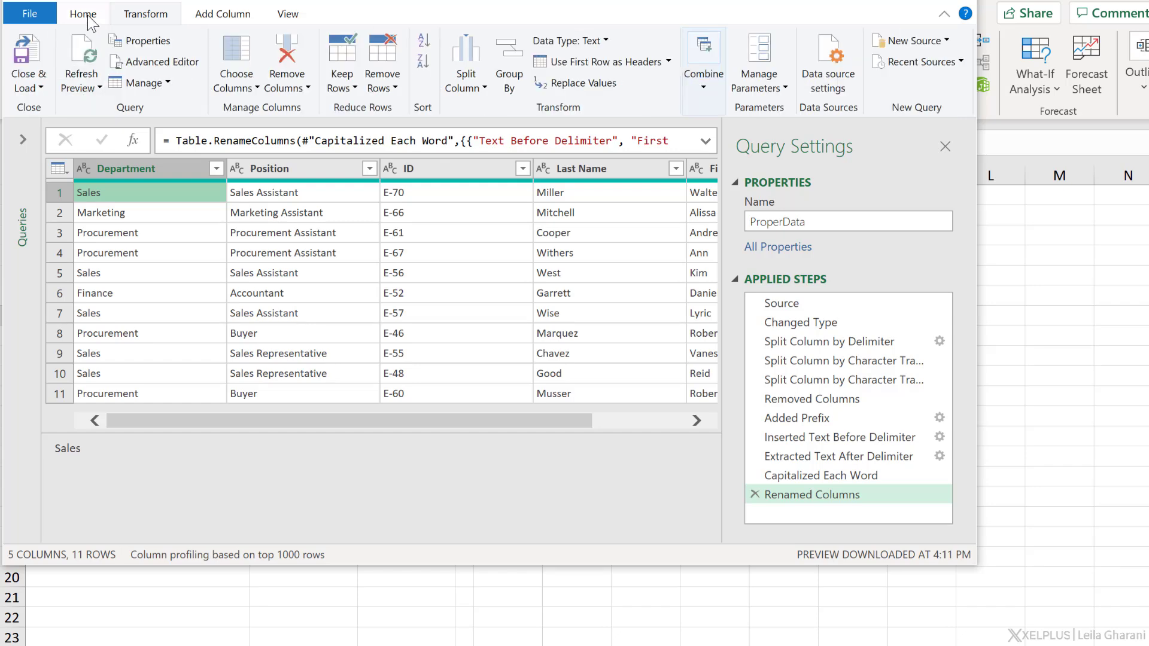
click(37, 88)
click(58, 135)
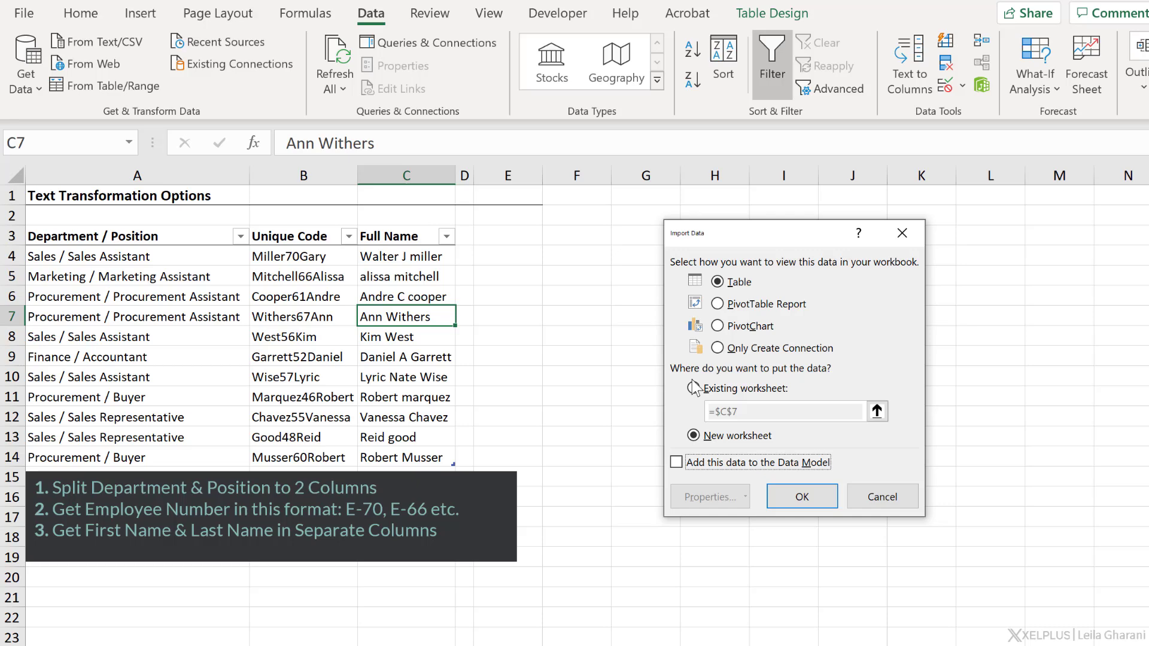
click(693, 388)
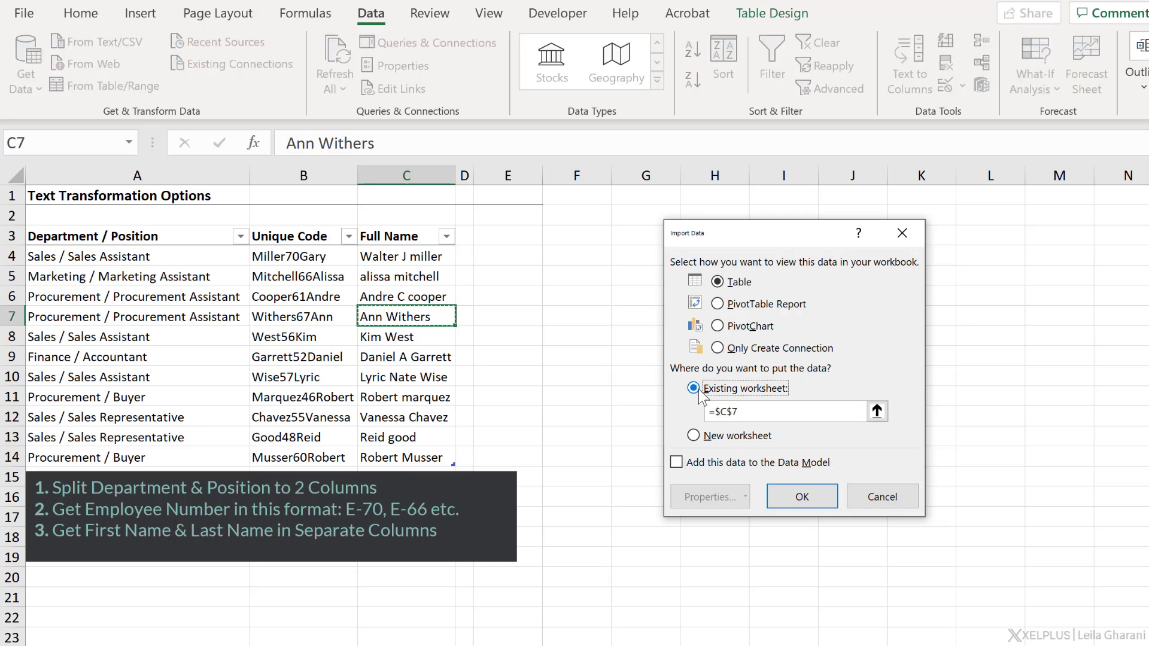
click(515, 239)
click(784, 496)
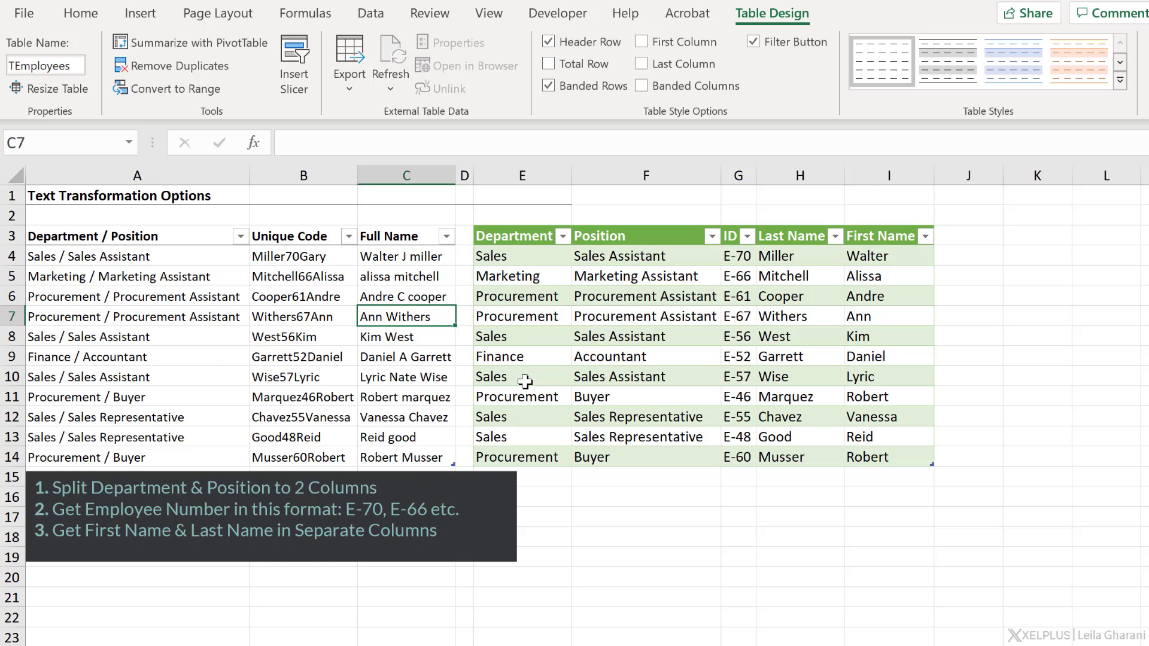
Step: Move the text box down a row and move the extra employee row A29:C29 into row 15
click(395, 565)
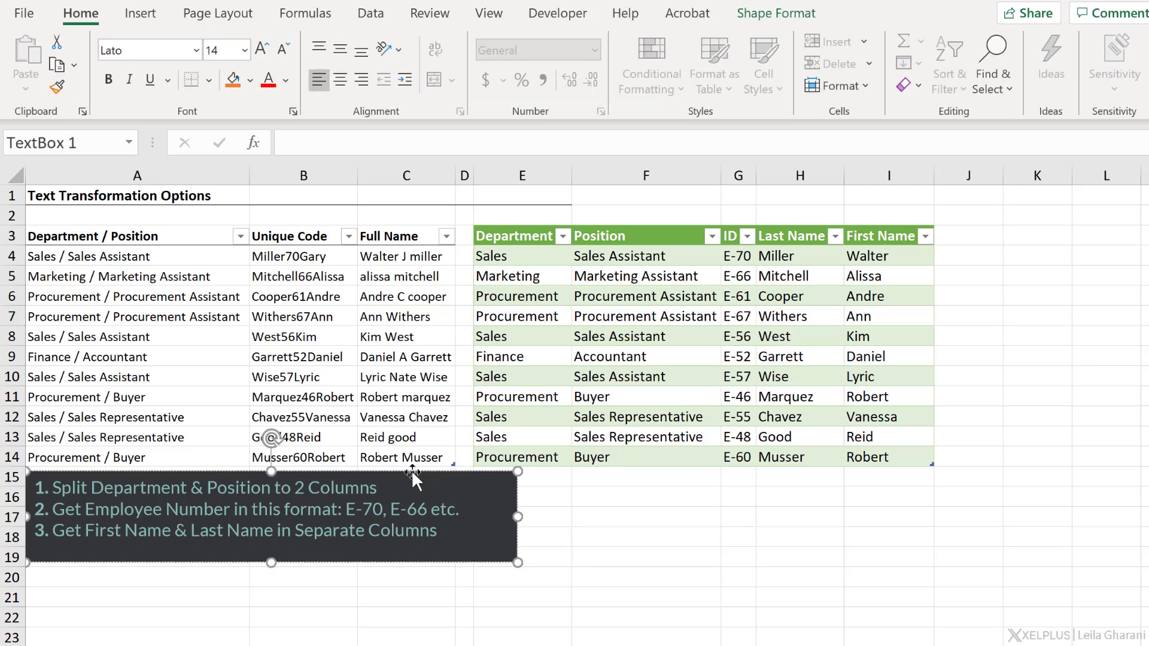
drag(411, 475, 411, 500)
click(226, 461)
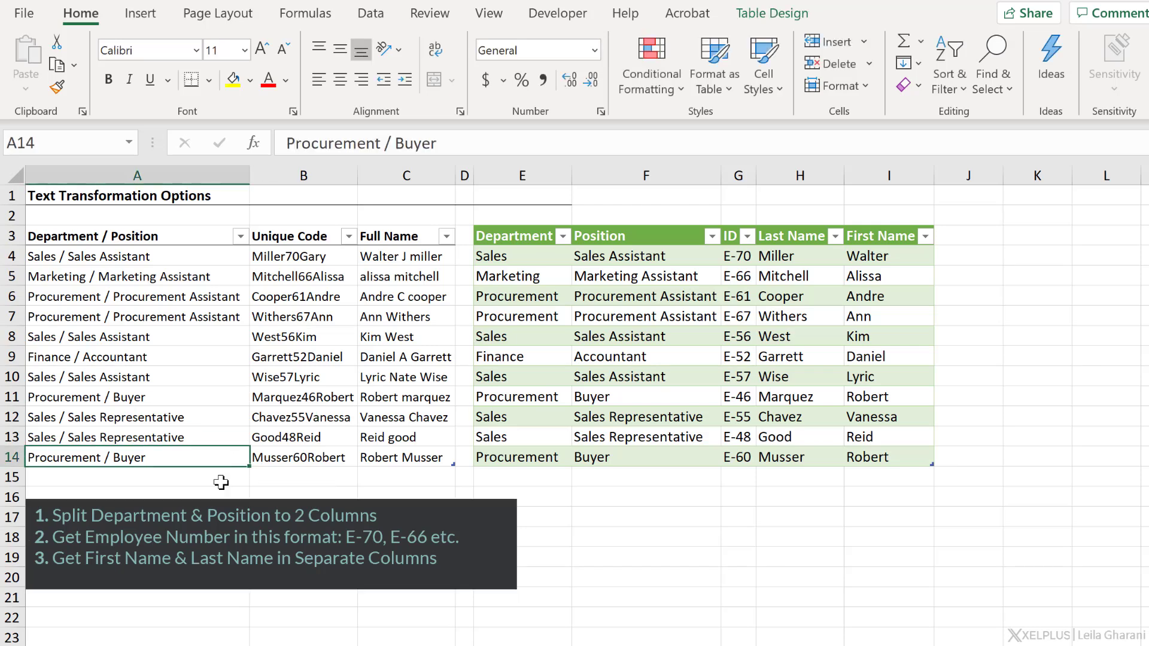
scroll(221, 487, down, 4)
drag(215, 510, 383, 525)
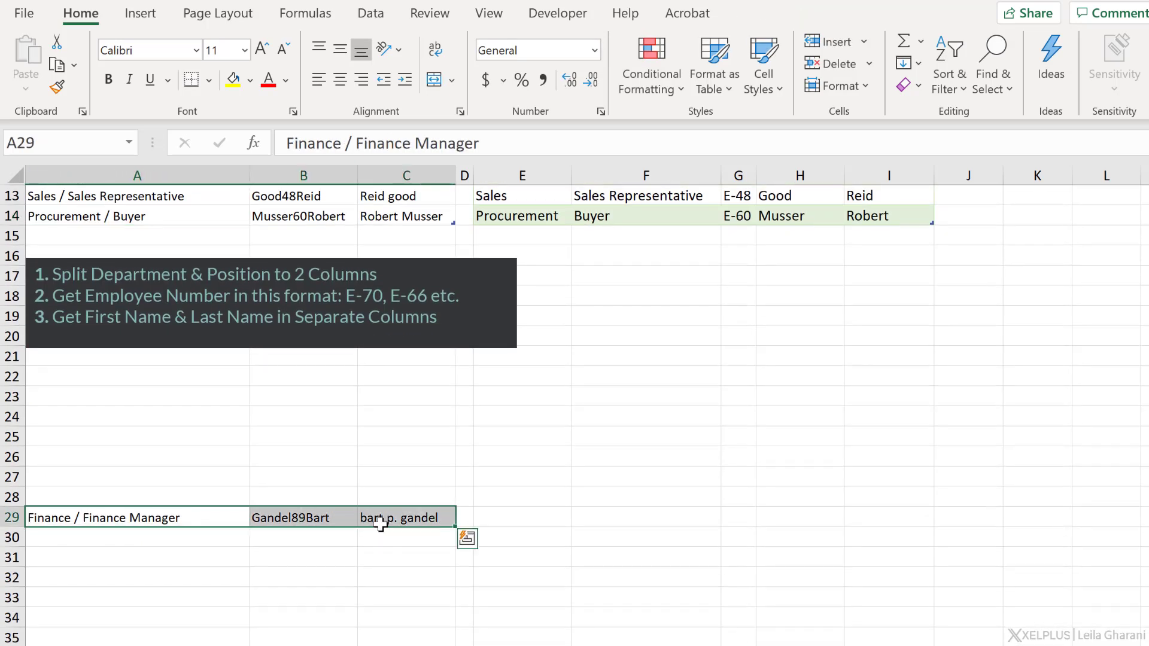
scroll(297, 530, up, 4)
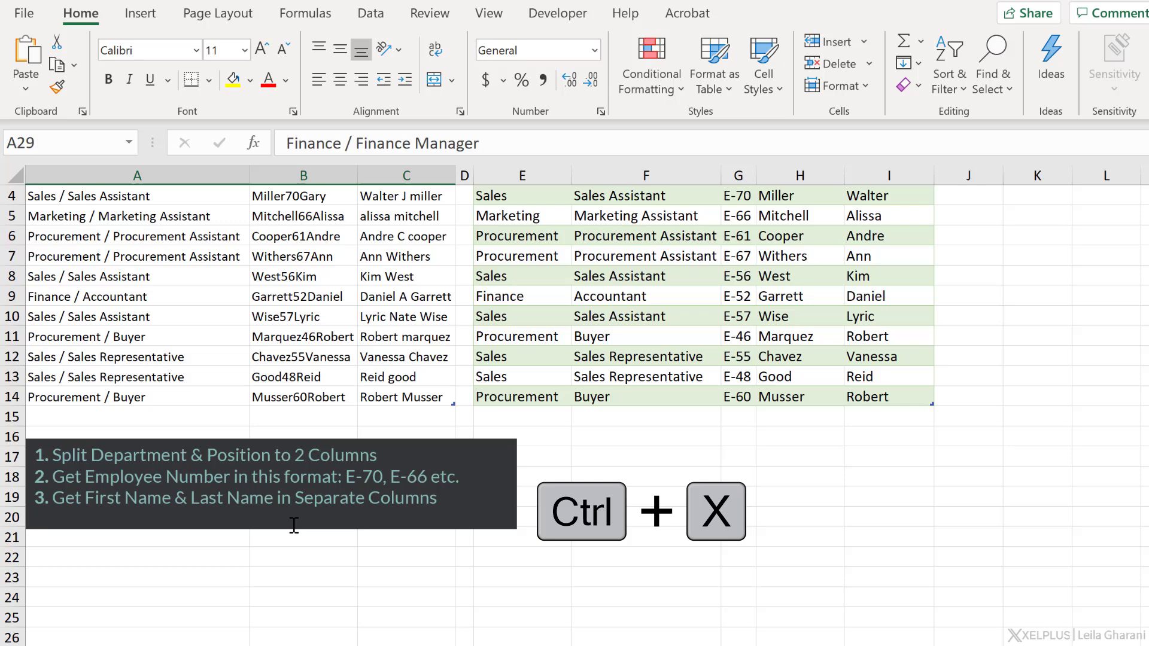
click(175, 469)
key(ctrl+v)
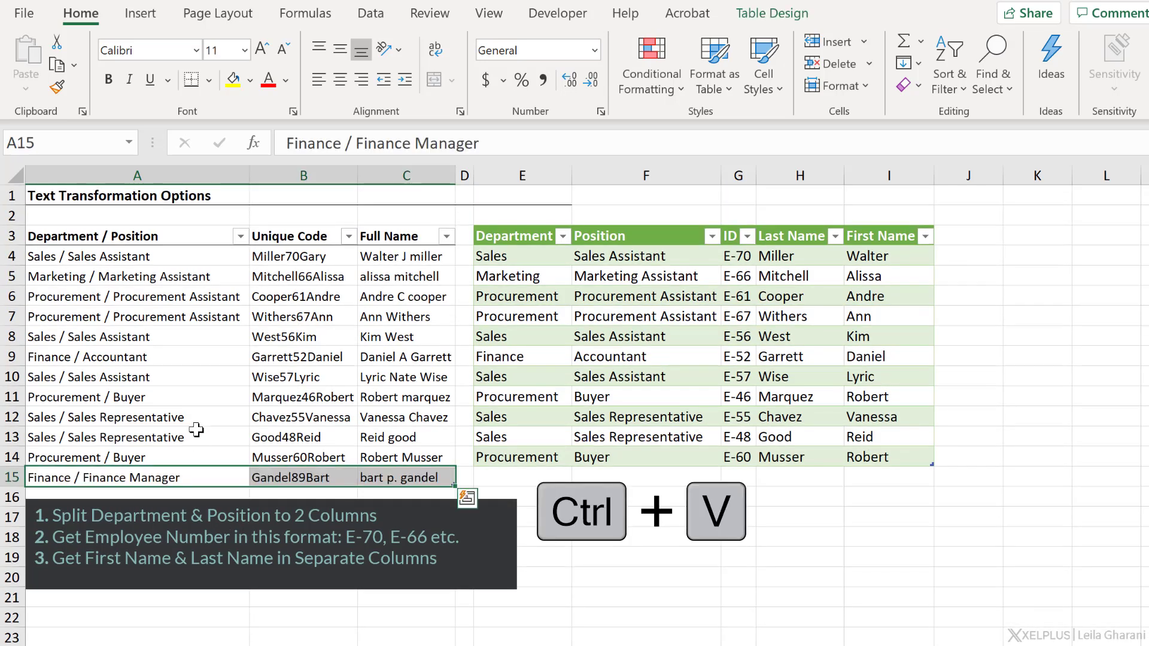
click(195, 423)
click(187, 476)
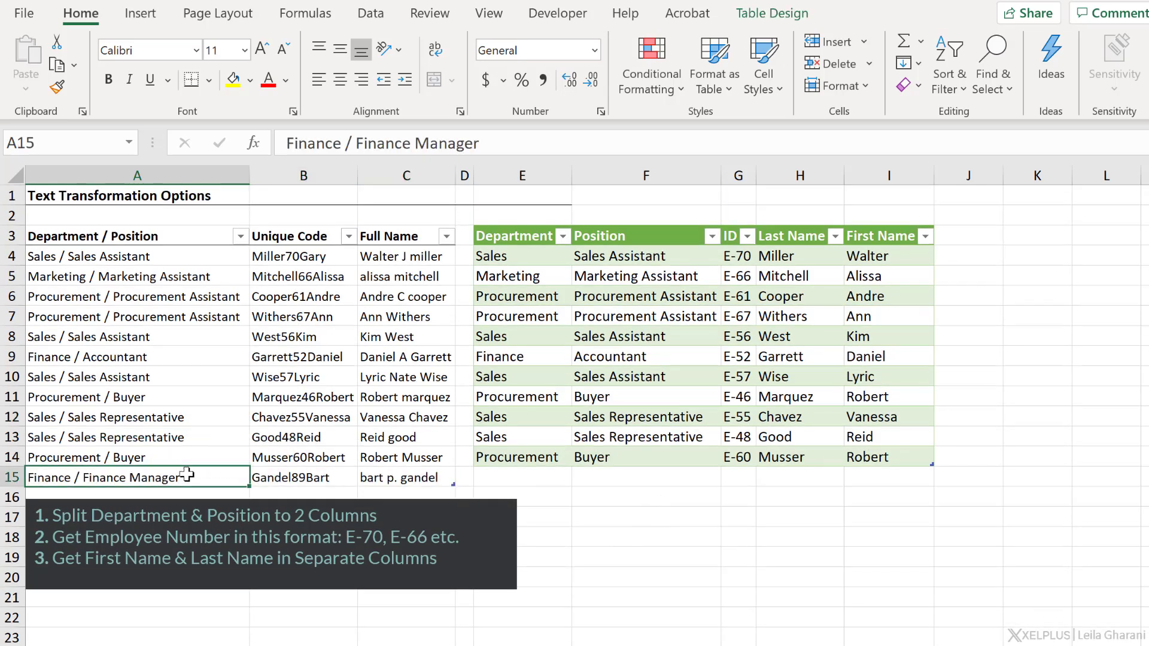
click(310, 478)
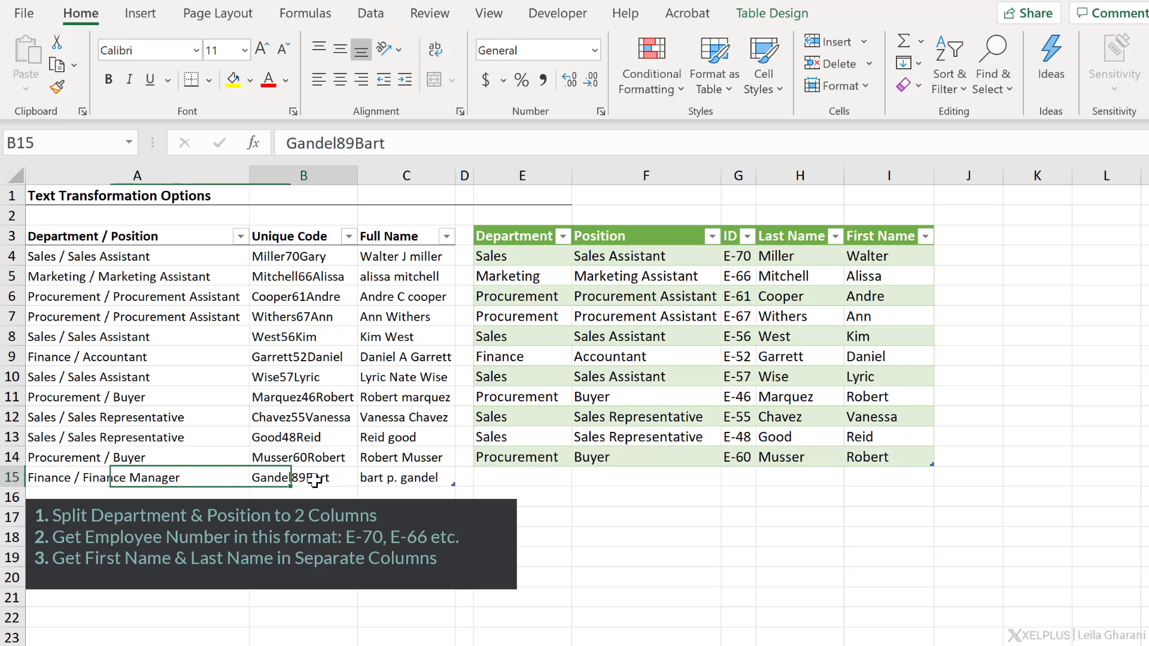
click(392, 478)
Step: Refresh the query table so it includes the new Finance / Finance Manager employee
click(557, 456)
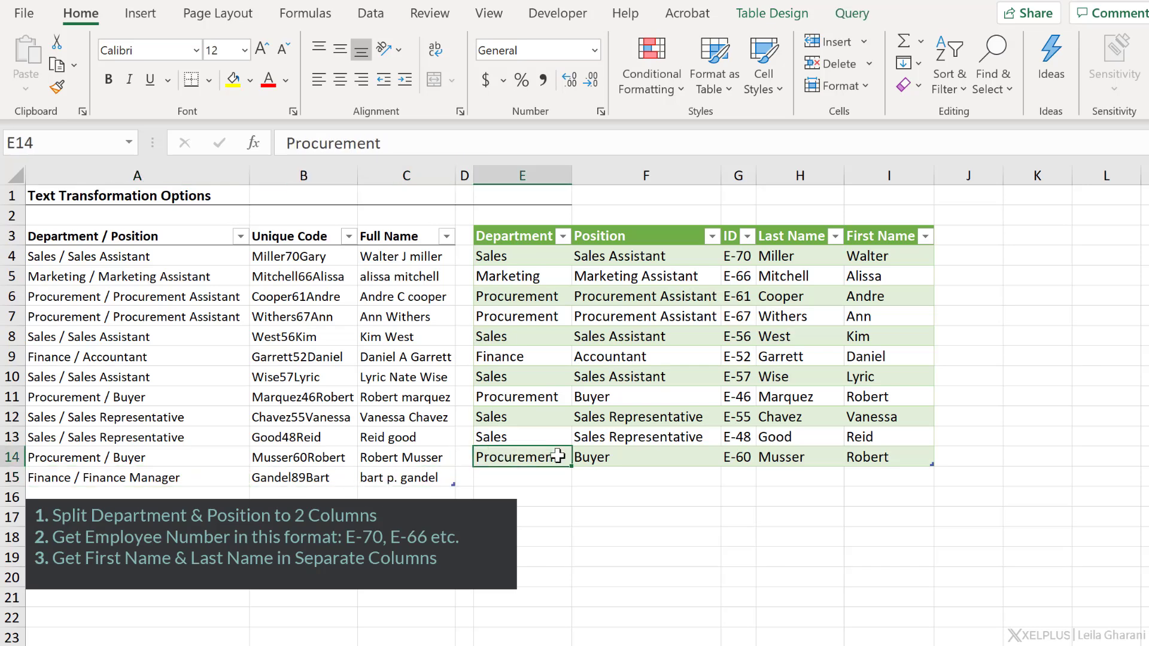
right_click(652, 349)
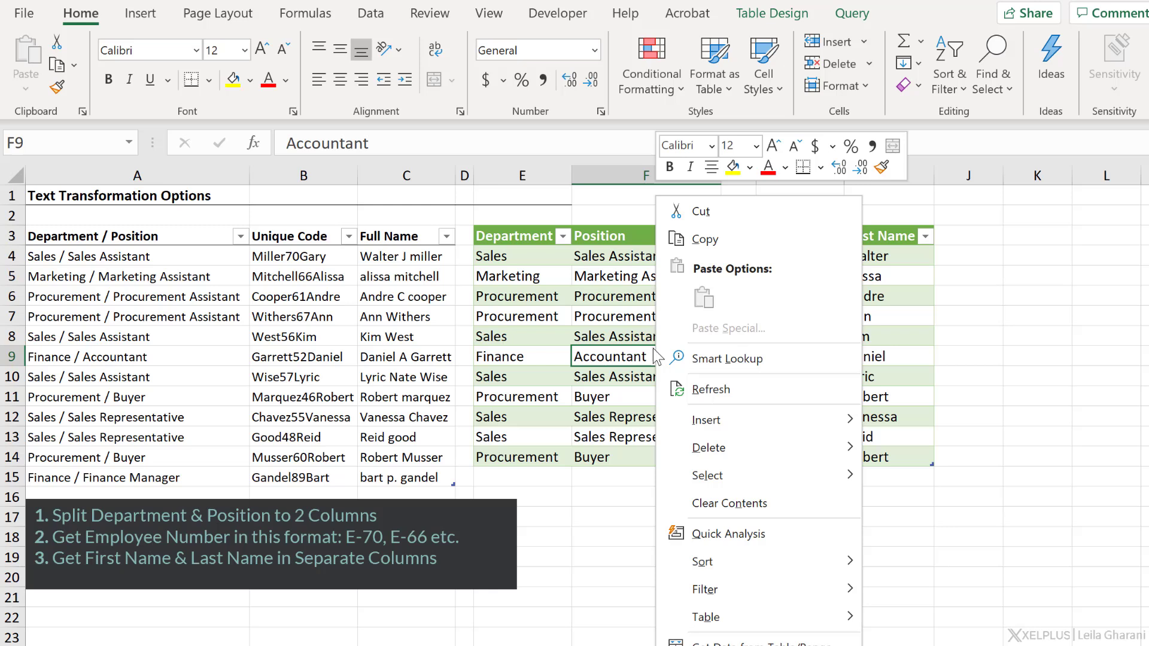
click(699, 386)
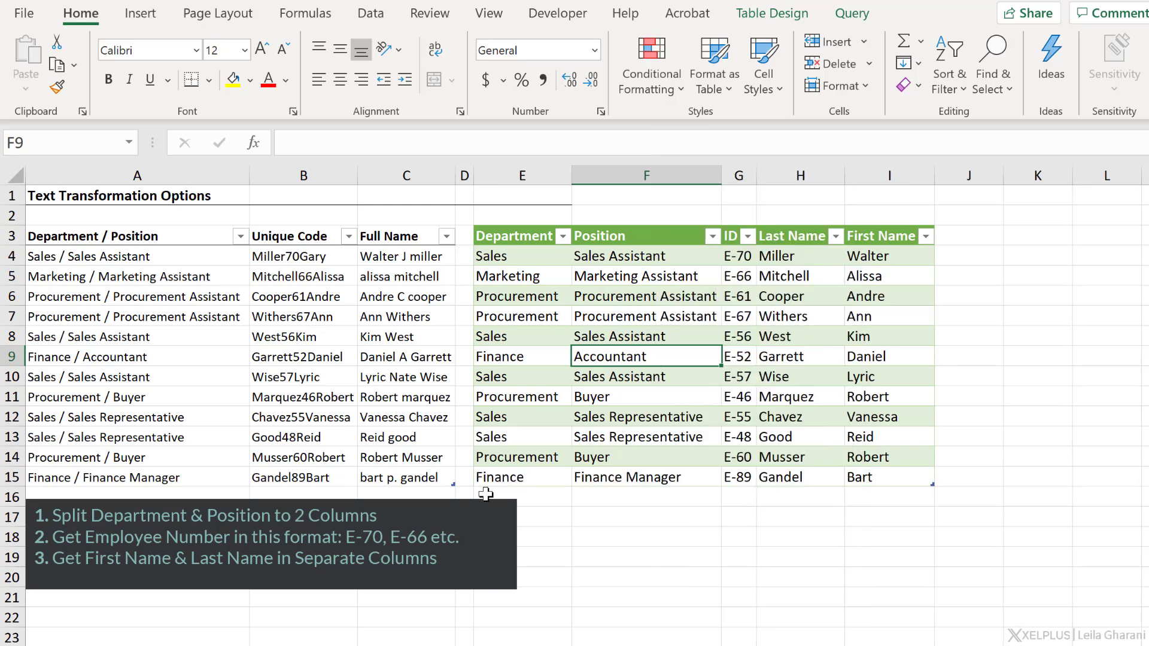